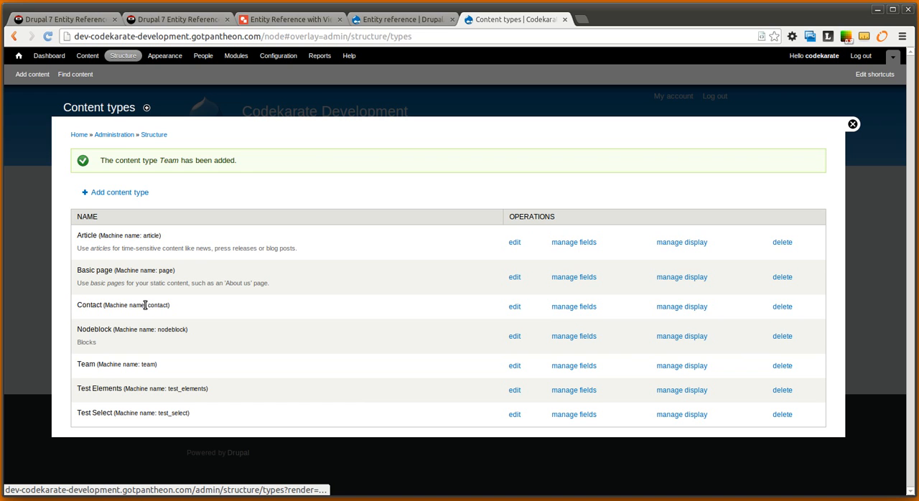
# Add a new Entity Reference field labelled Salesperson with the Select list widget to the Contact content type
pyautogui.click(584, 307)
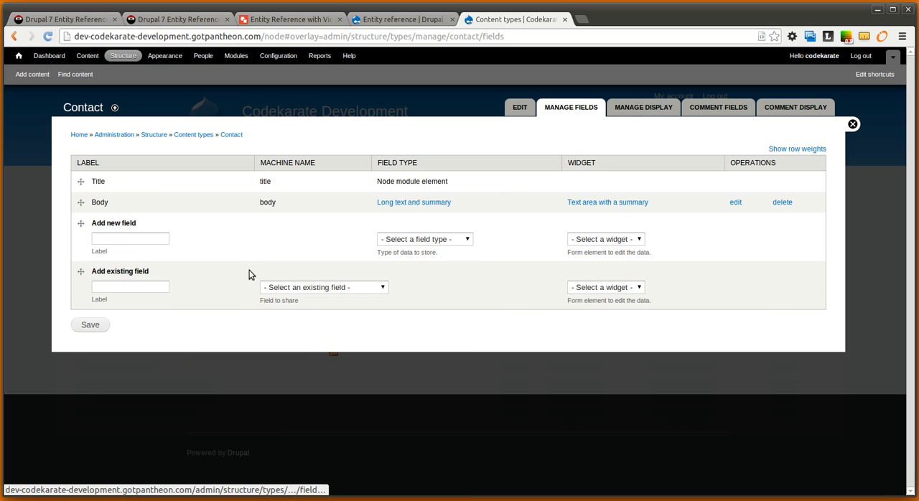
pyautogui.click(423, 239)
pyautogui.click(451, 286)
pyautogui.click(164, 240)
pyautogui.write('Salesperson')
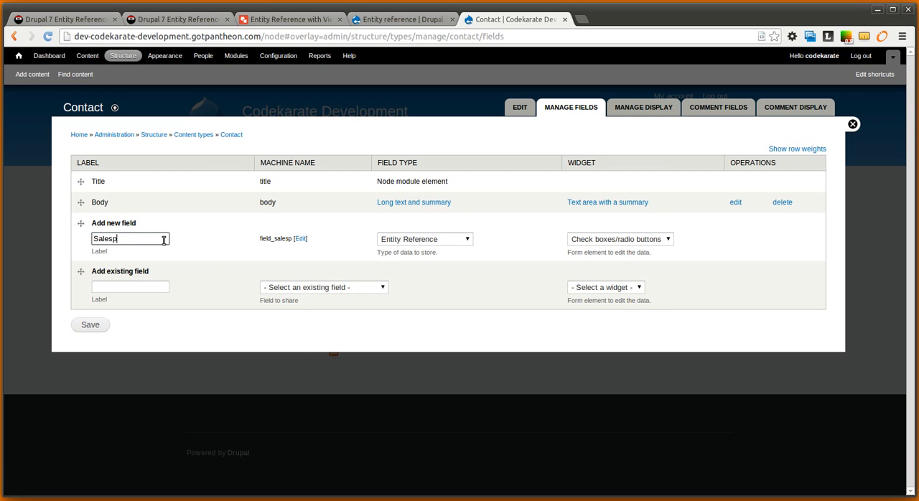
pyautogui.click(594, 239)
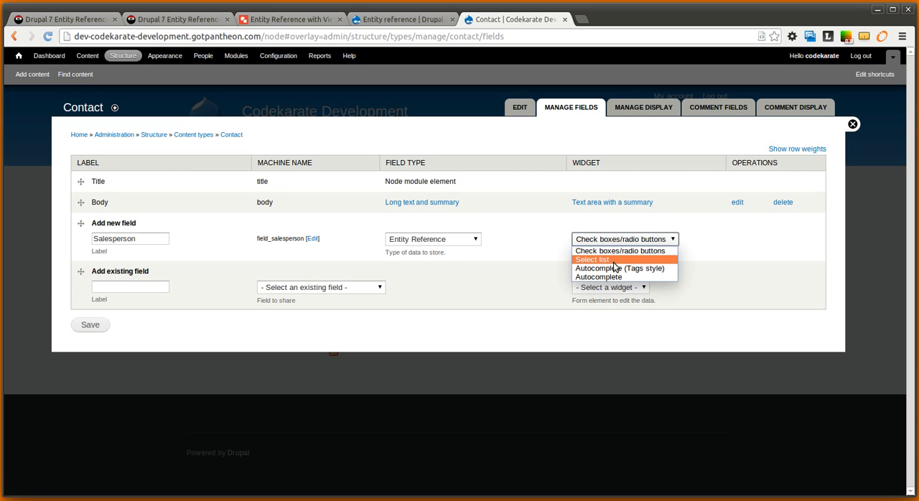
pyautogui.click(606, 260)
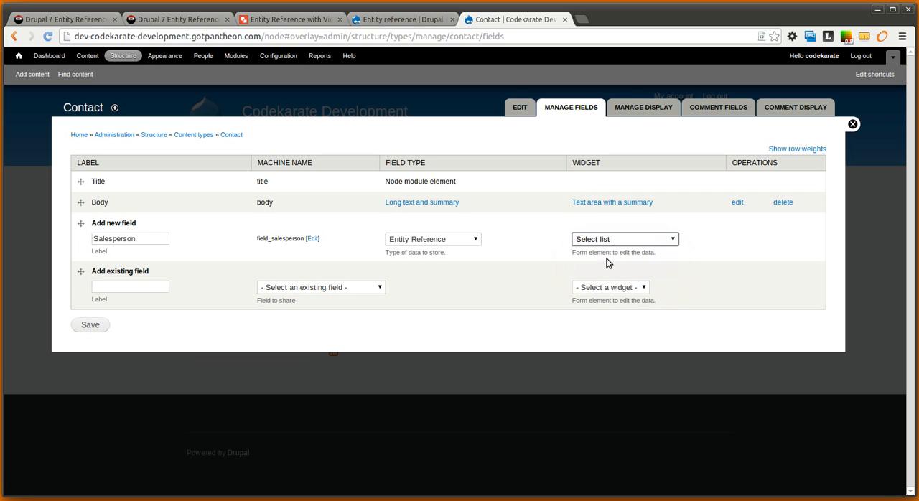
pyautogui.click(600, 239)
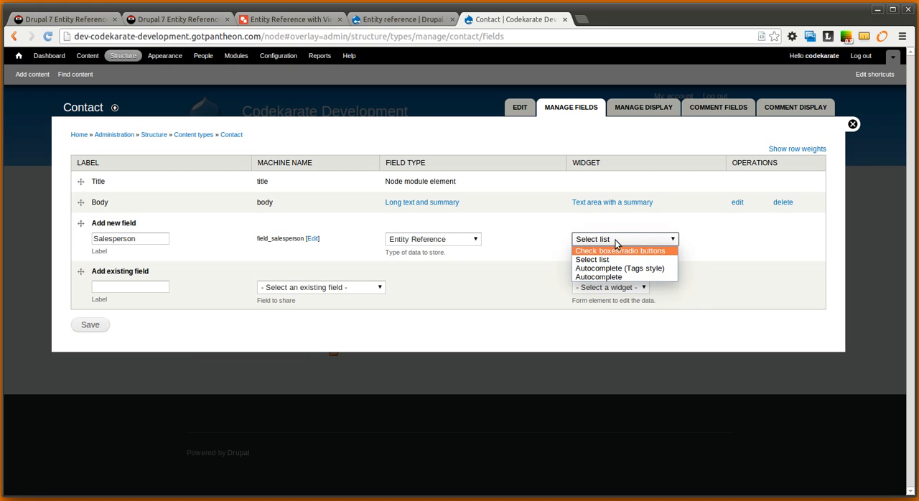
pyautogui.click(526, 229)
pyautogui.click(84, 325)
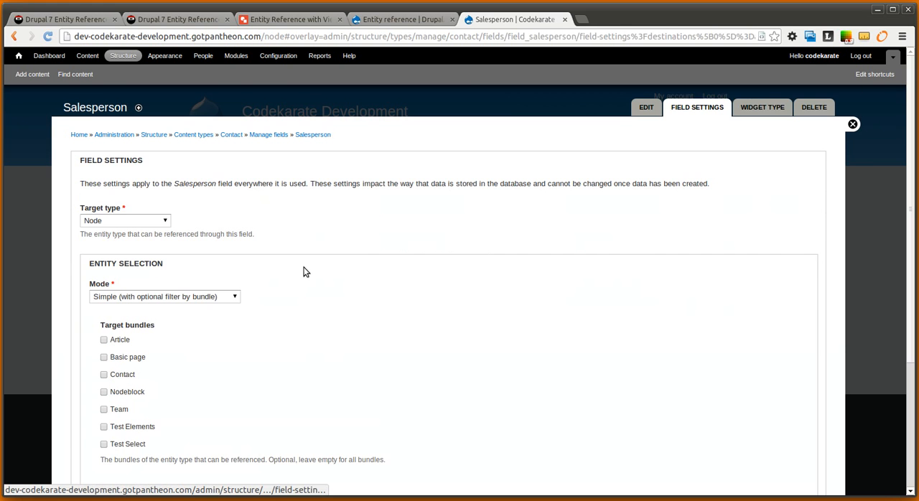
# Set the Salesperson field's target type to User, then save its field settings and its Contact settings
pyautogui.click(313, 21)
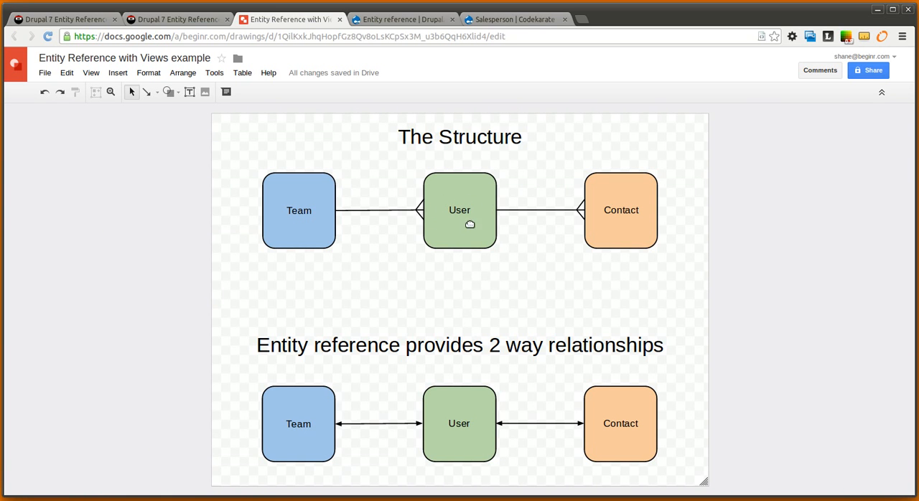
pyautogui.click(506, 19)
pyautogui.click(137, 220)
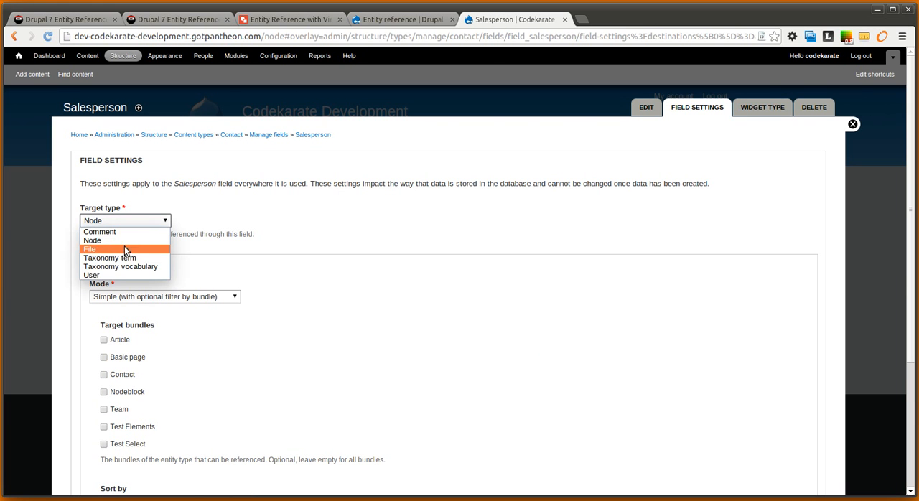
pyautogui.click(100, 275)
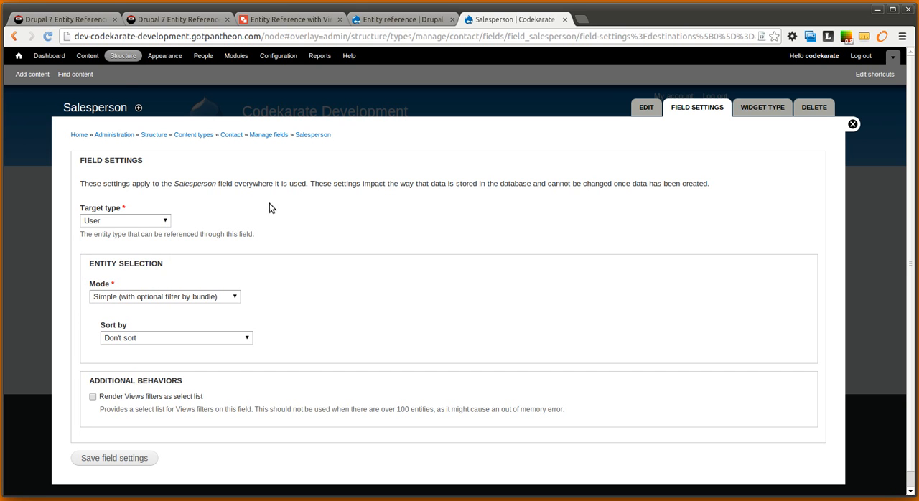
pyautogui.scroll(-1, 426, 237)
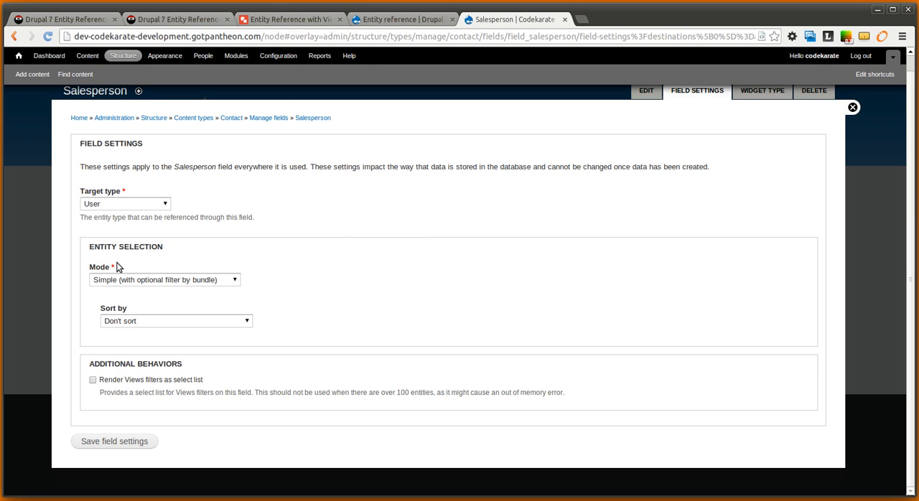
pyautogui.click(137, 446)
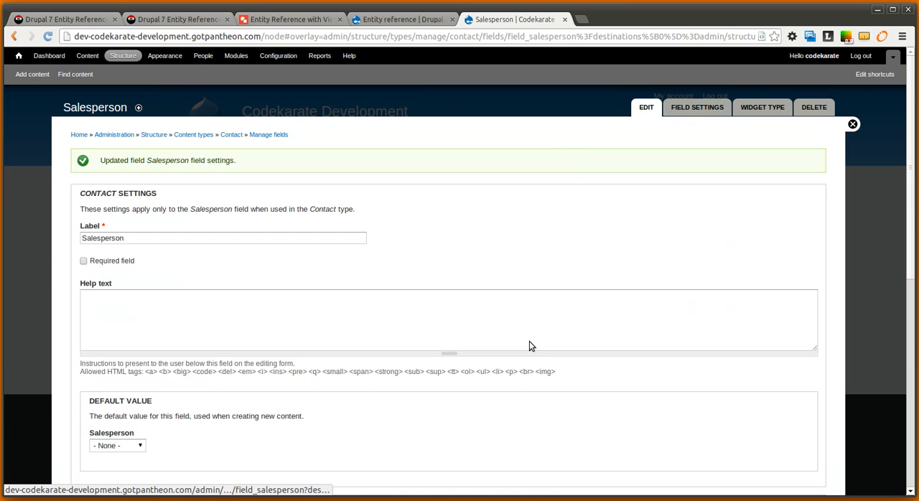
pyautogui.scroll(-6, 529, 346)
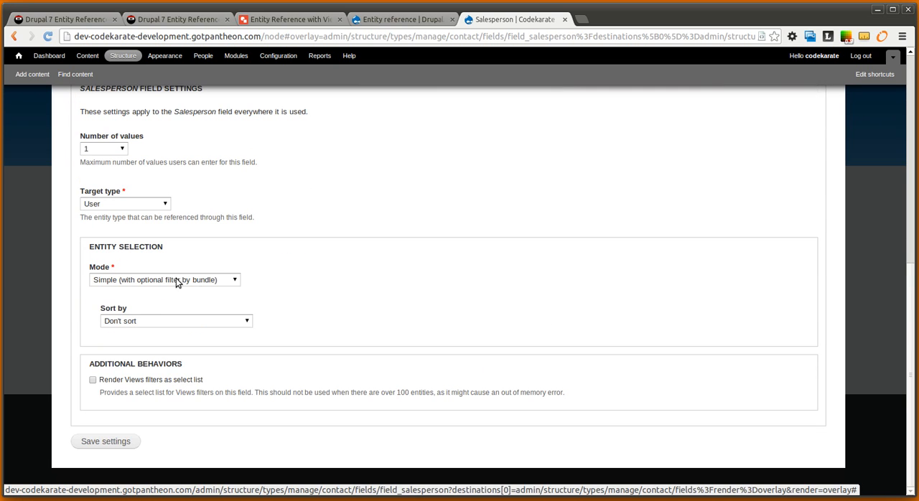
pyautogui.click(108, 441)
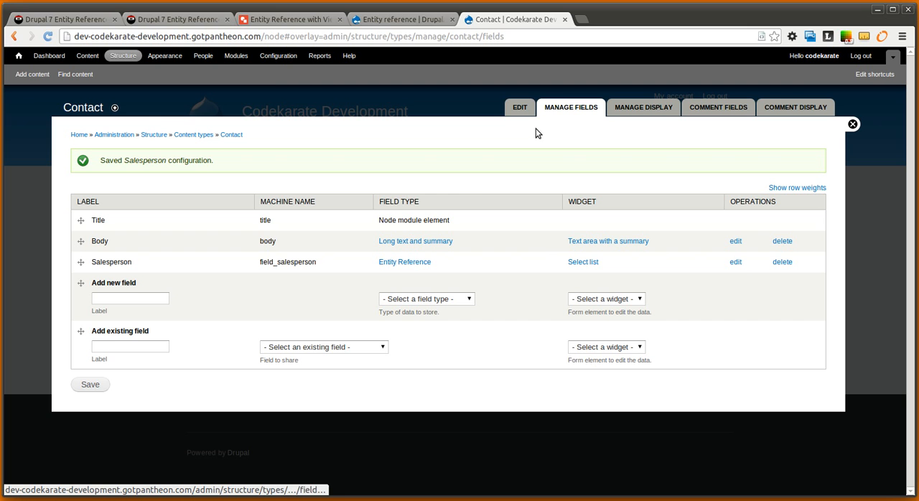
# Review the Entity reference project page and the diagram of relationships between Team, User and Contact
pyautogui.click(376, 21)
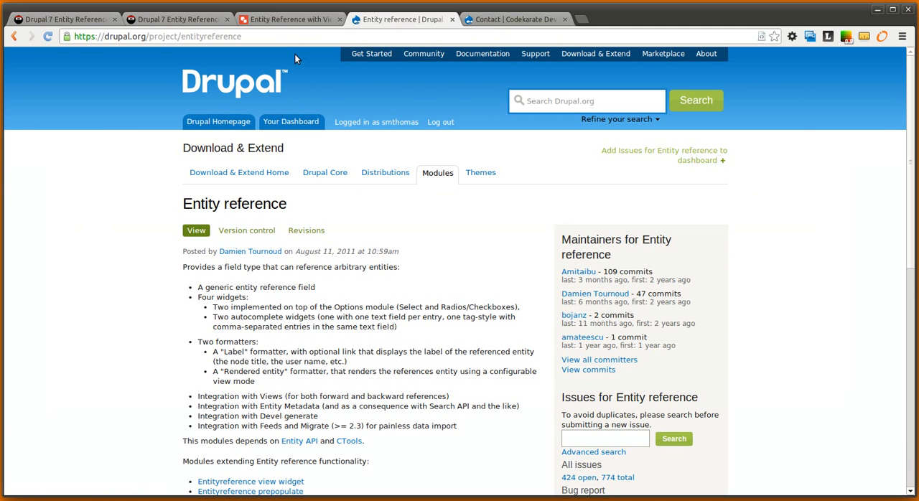
pyautogui.click(291, 20)
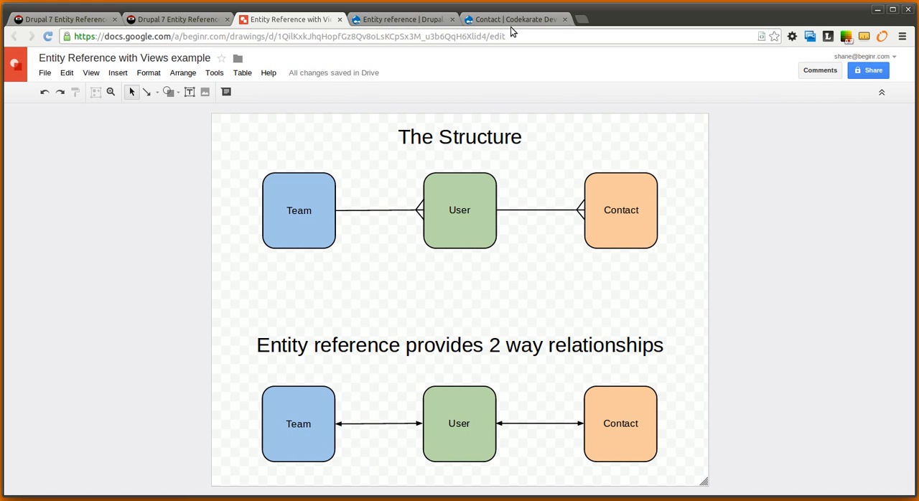
pyautogui.click(357, 19)
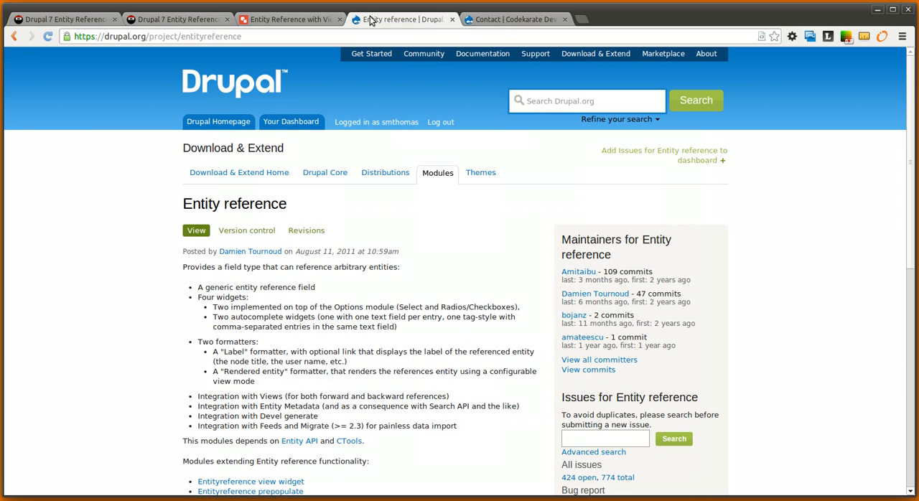
pyautogui.click(529, 20)
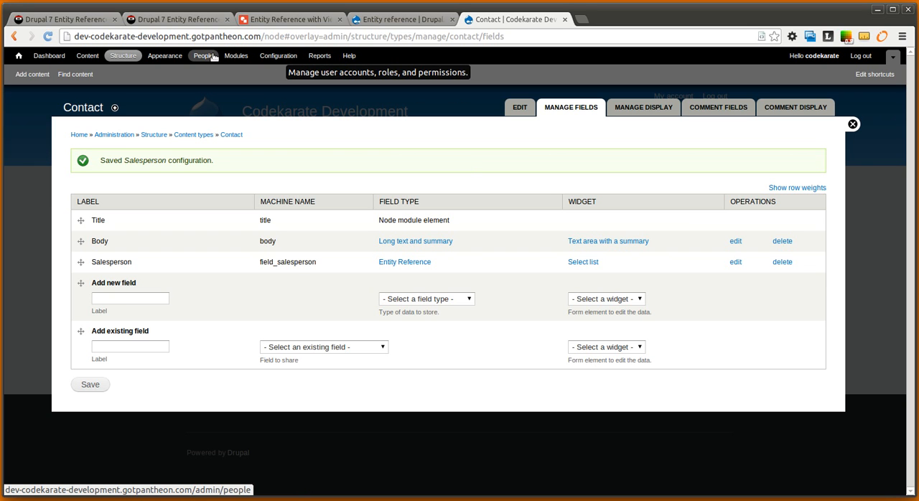
# Add a new Entity Reference field labelled Team with the Select list widget to the user account fields
pyautogui.click(278, 56)
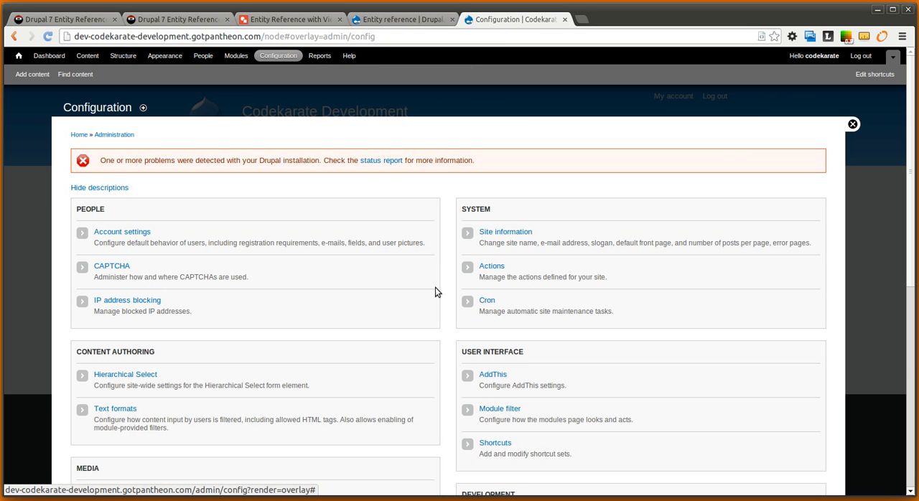
pyautogui.click(109, 235)
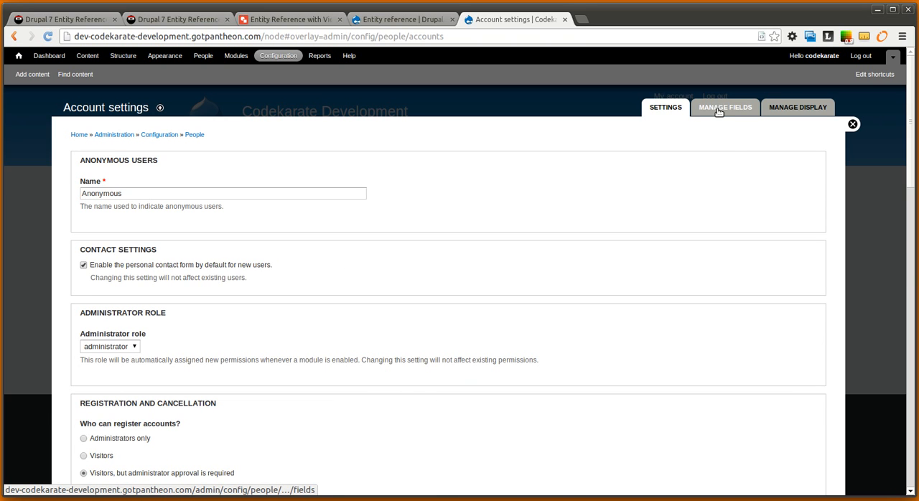
pyautogui.click(718, 111)
pyautogui.click(137, 269)
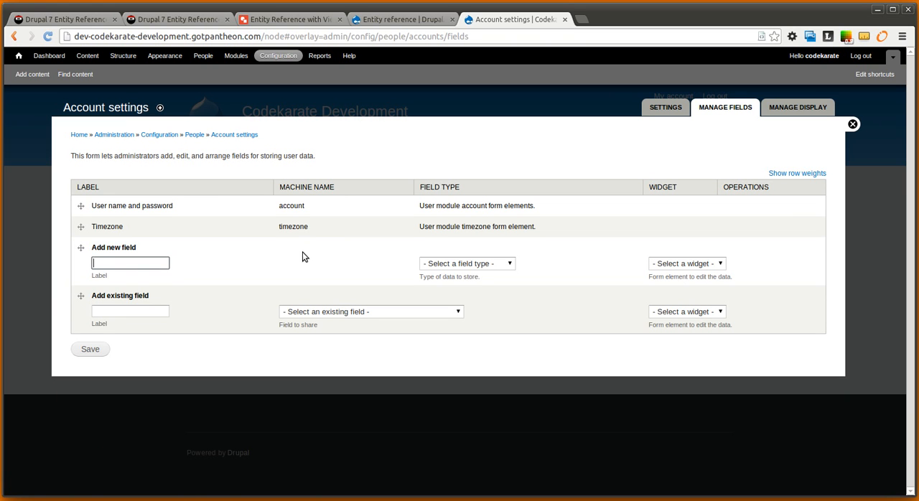
pyautogui.write('Team')
pyautogui.click(474, 269)
pyautogui.click(464, 312)
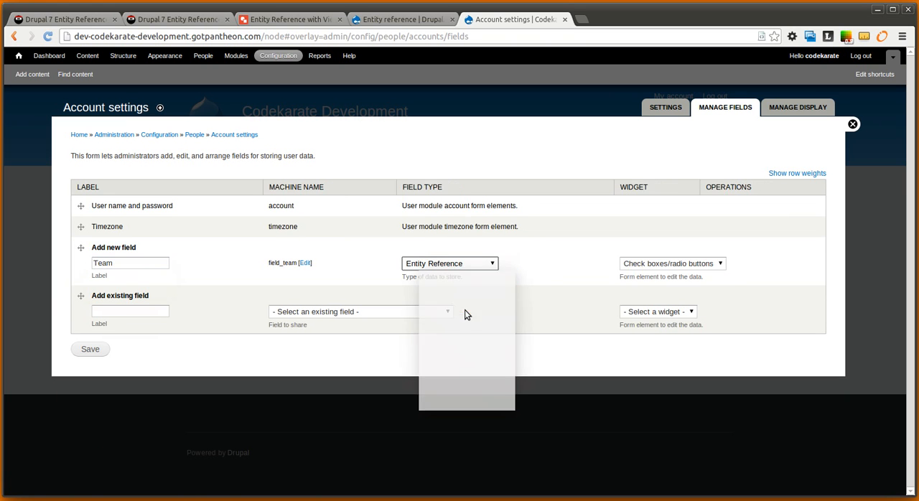
pyautogui.click(655, 264)
pyautogui.click(649, 282)
pyautogui.click(100, 351)
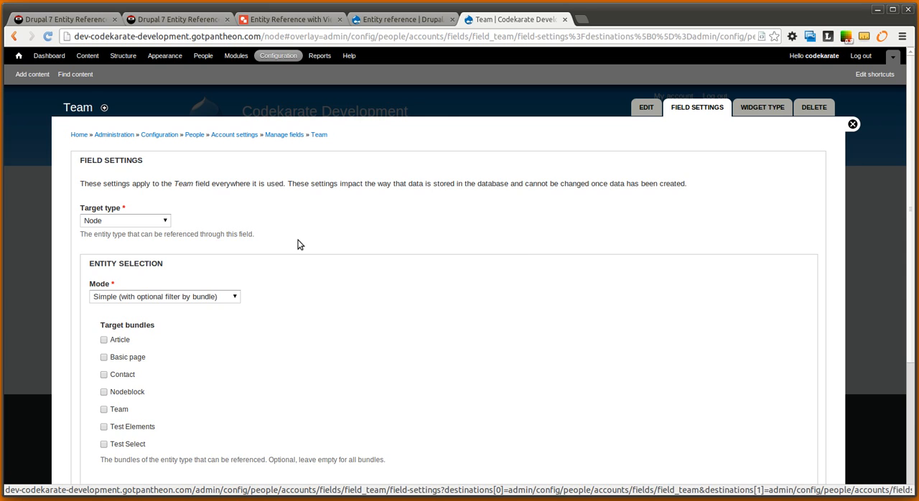
# Save the Team field's settings with Node as the target type
pyautogui.scroll(-3, 301, 248)
pyautogui.scroll(2, 301, 248)
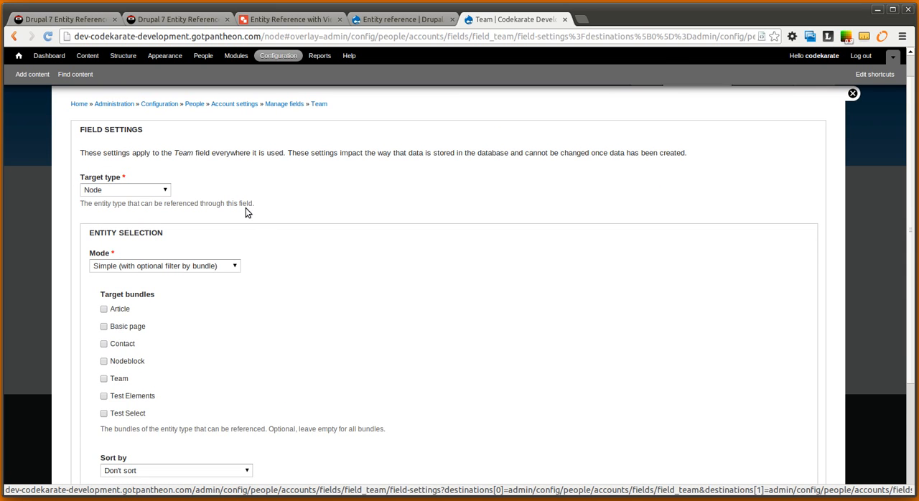
pyautogui.scroll(-5, 653, 205)
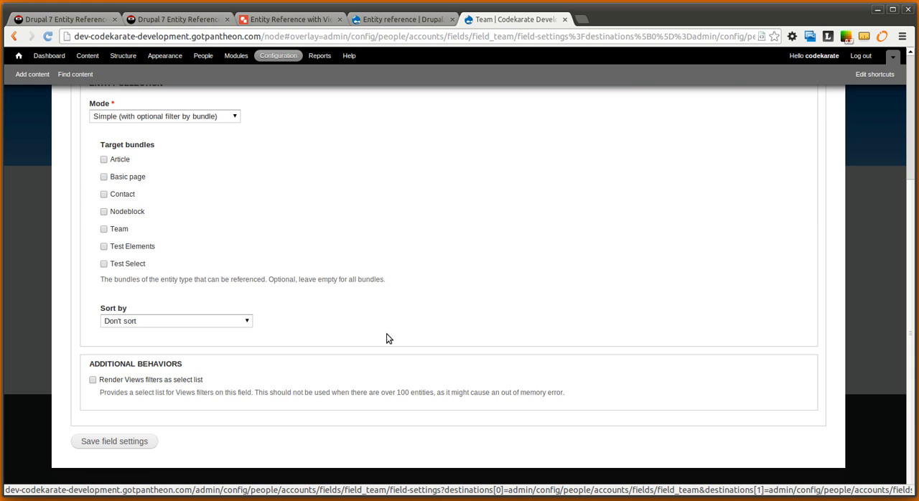
pyautogui.click(135, 446)
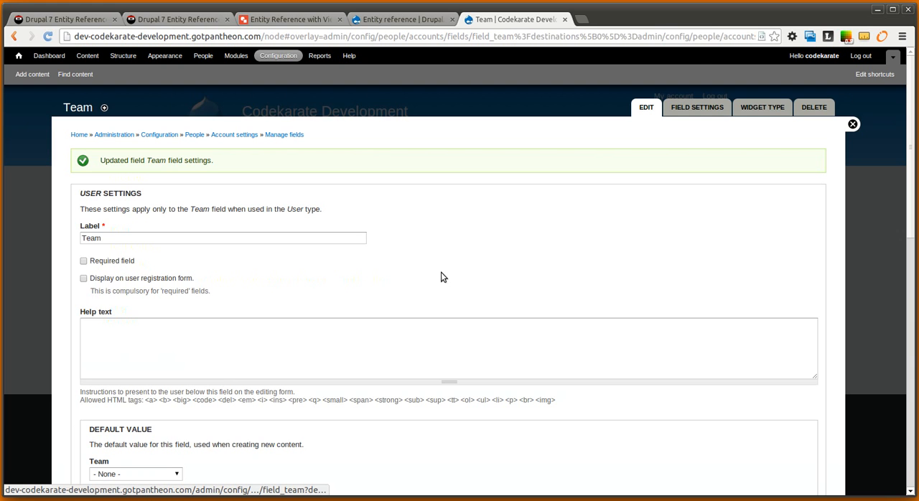
# Restrict the user Team field's target bundles to Team and save the field configuration
pyautogui.scroll(-9, 453, 365)
pyautogui.scroll(-7, 452, 365)
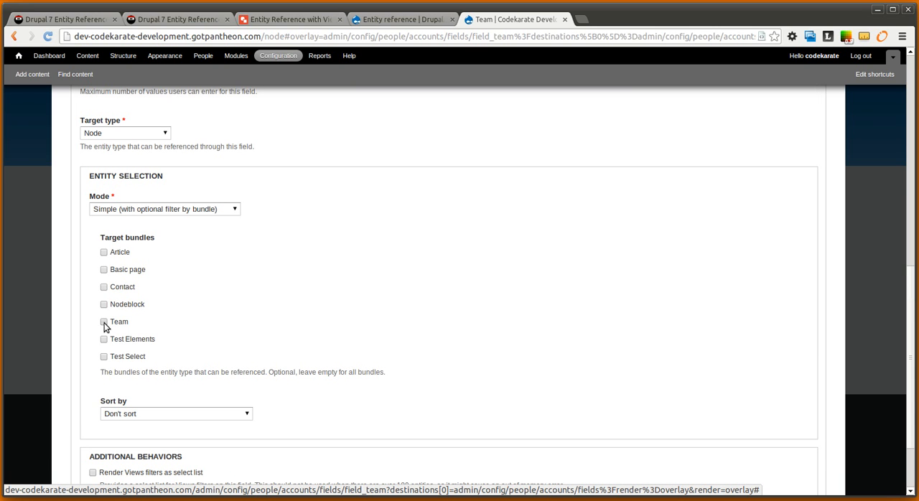
pyautogui.click(105, 322)
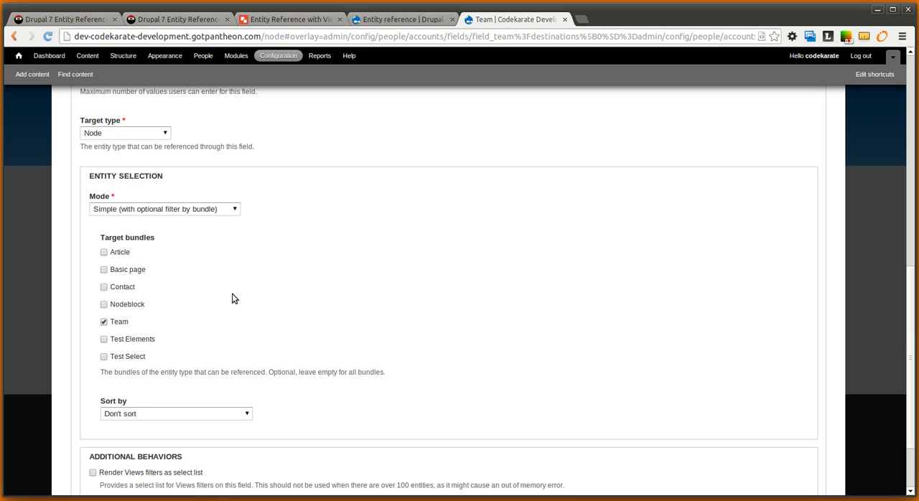
pyautogui.scroll(1, 170, 305)
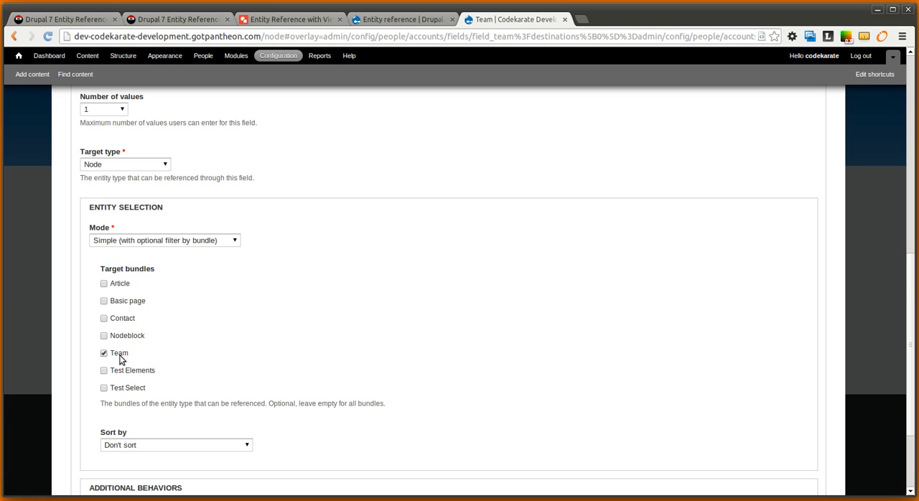
pyautogui.scroll(-3, 242, 393)
pyautogui.click(108, 471)
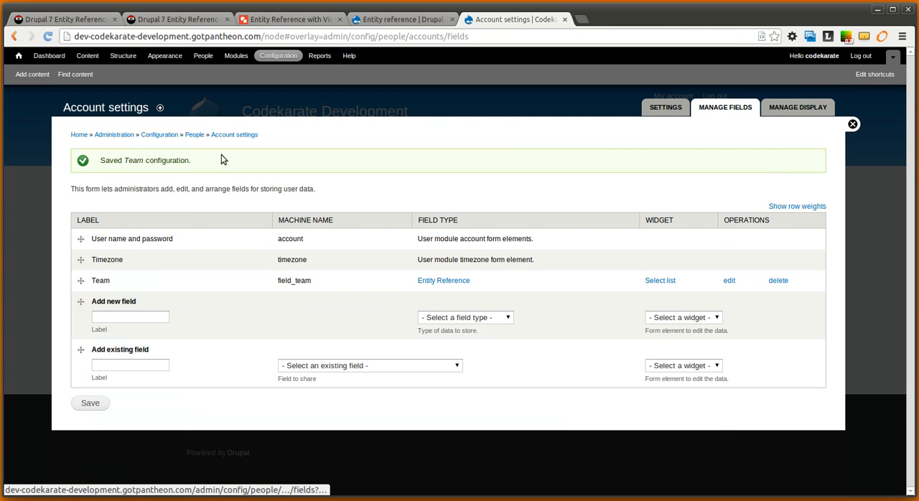
# Create and save a Team content item titled "Team 1"
pyautogui.click(33, 75)
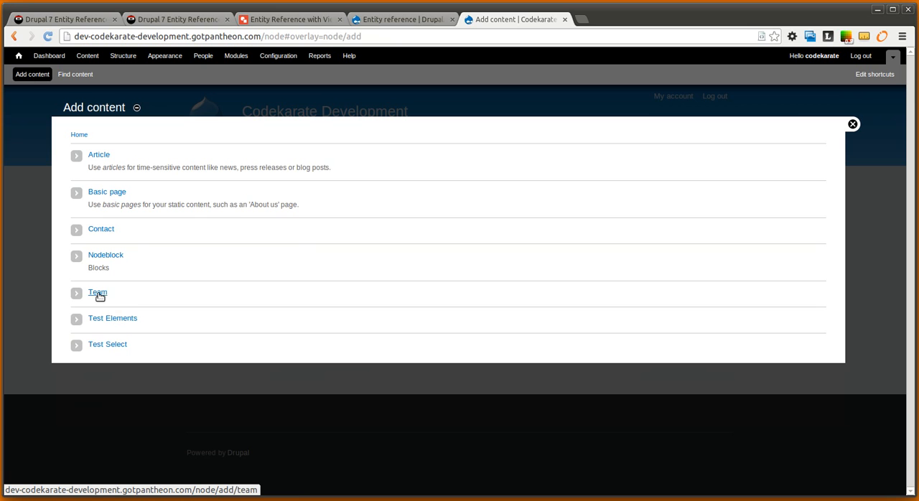
pyautogui.click(97, 292)
pyautogui.click(131, 161)
pyautogui.write('Team')
pyautogui.scroll(-3, 146, 324)
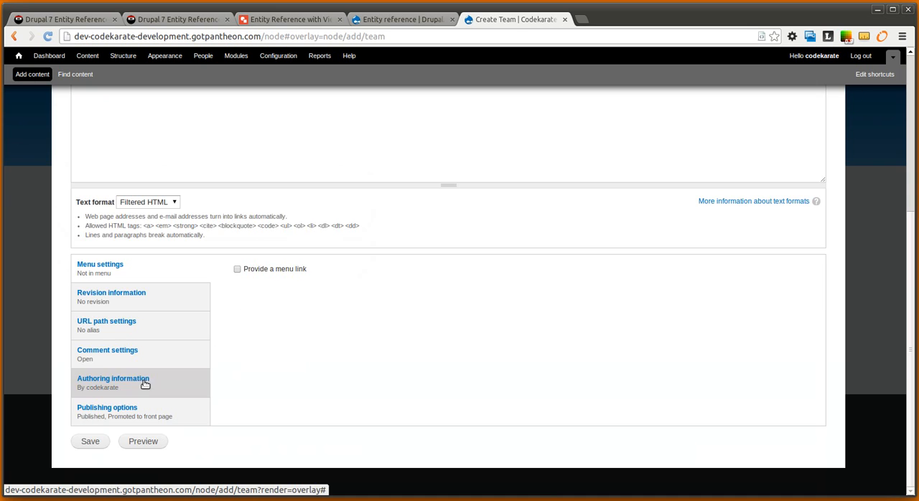
pyautogui.click(91, 439)
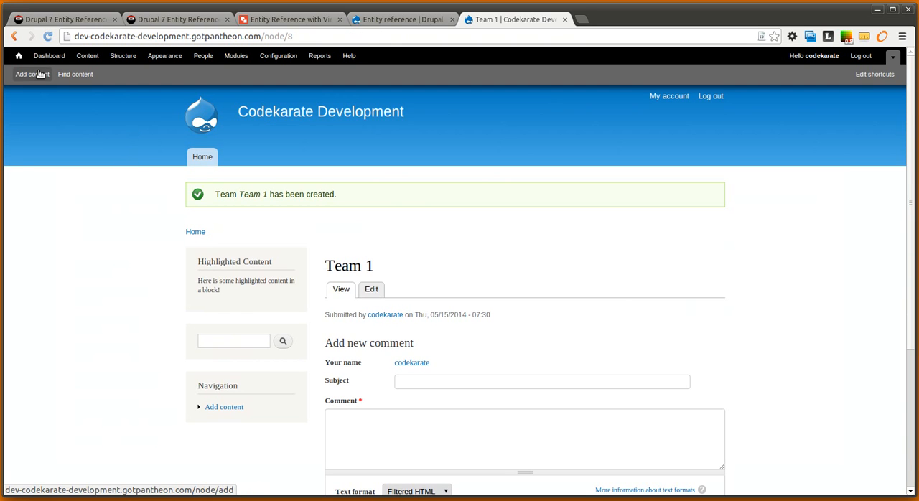
# Create and save a second Team content item titled "Team 2"
pyautogui.click(40, 73)
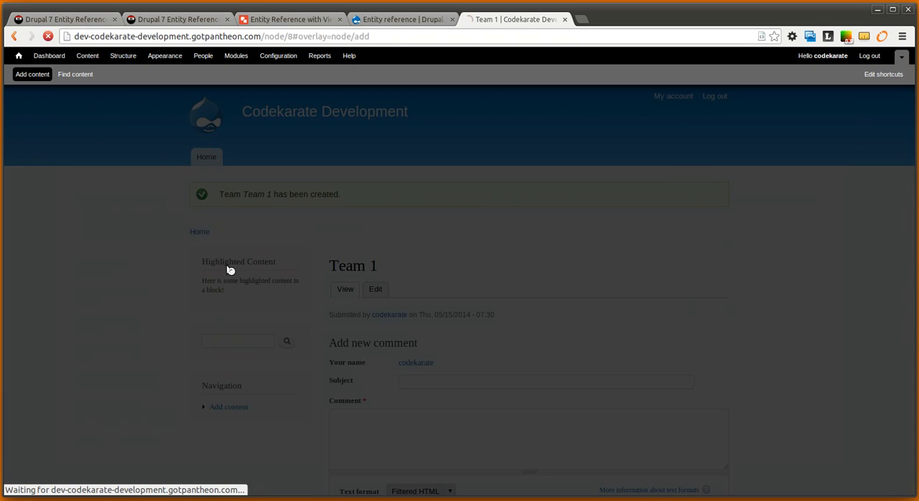
pyautogui.click(98, 295)
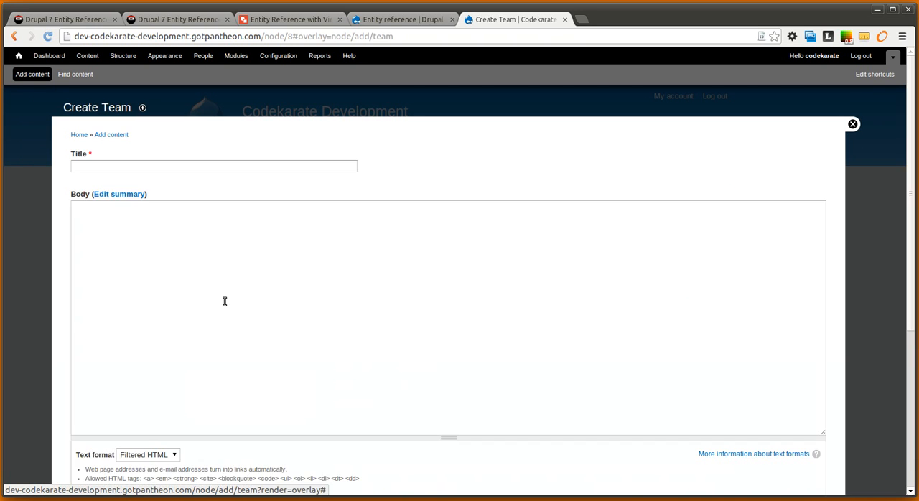
pyautogui.click(141, 166)
pyautogui.write('Team 2')
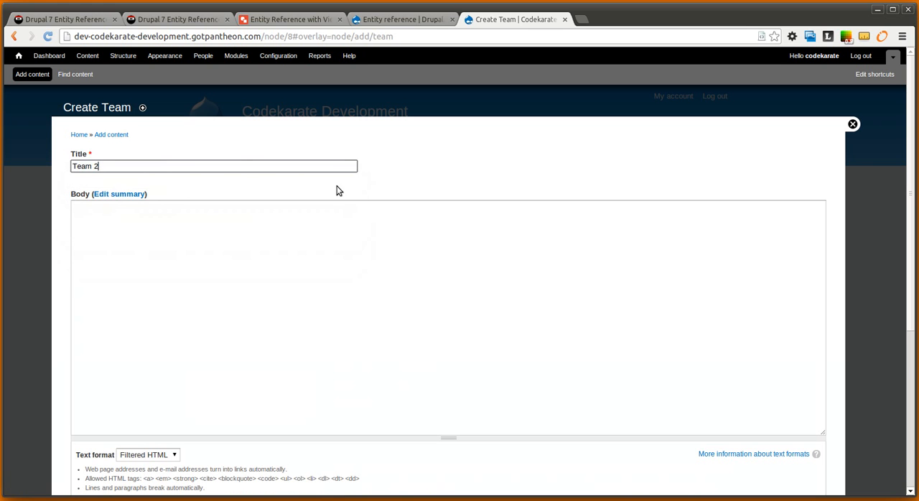
pyautogui.click(342, 228)
pyautogui.scroll(-3, 196, 377)
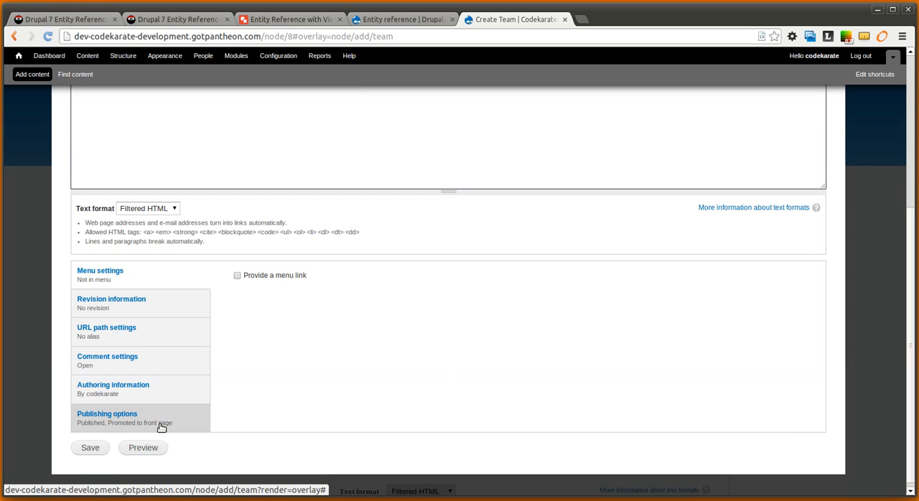
pyautogui.click(79, 447)
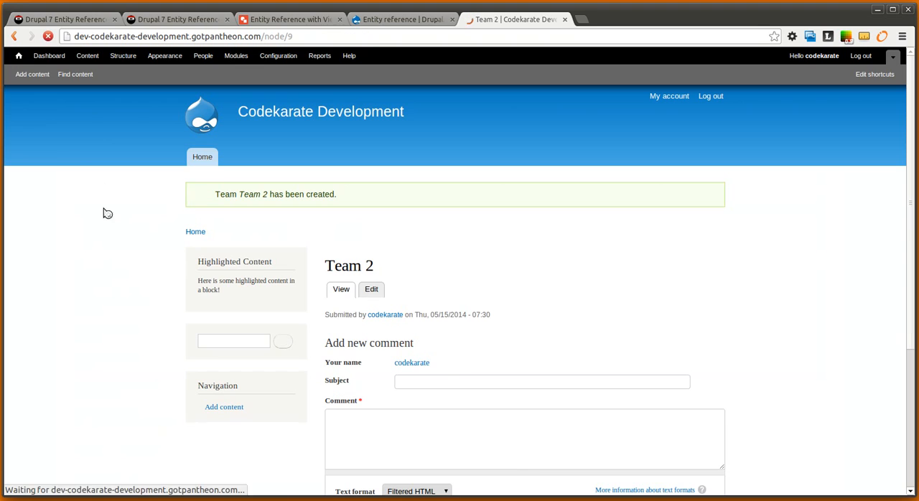
# Start a new user account with the username salesperson1 and fill in its e-mail address
pyautogui.click(199, 56)
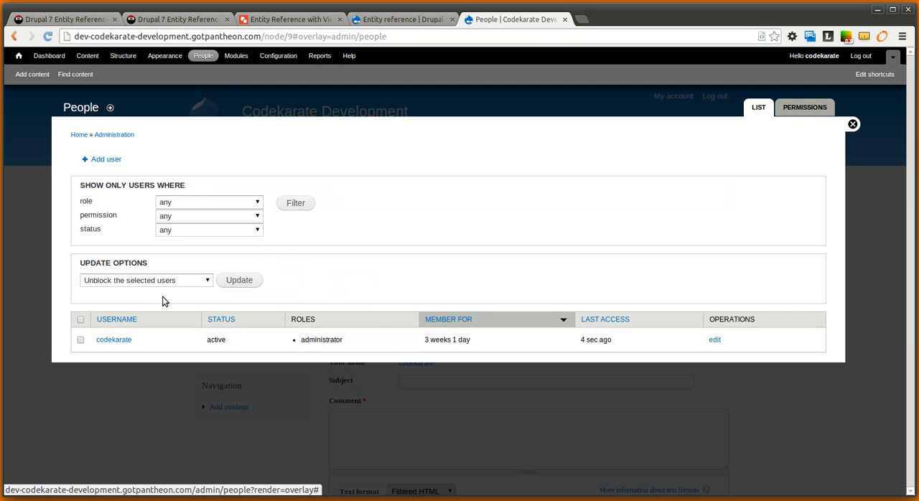
pyautogui.click(111, 159)
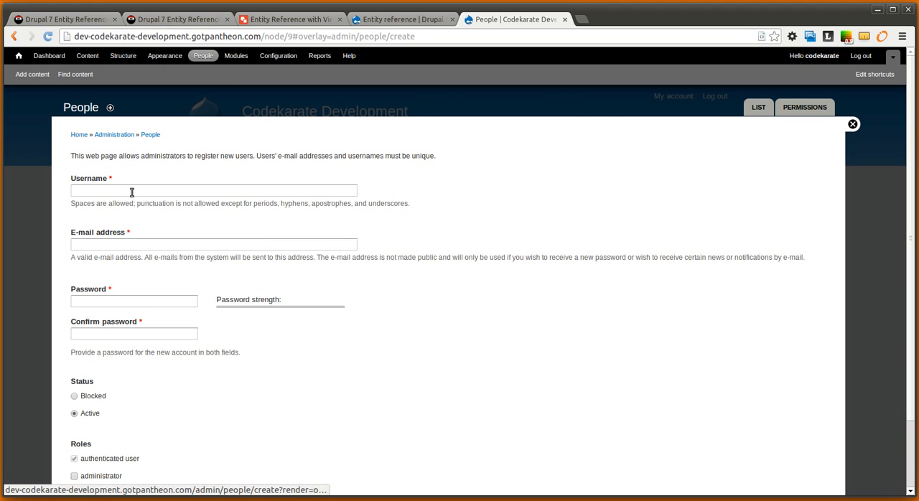
pyautogui.click(131, 191)
pyautogui.write('salesperson1')
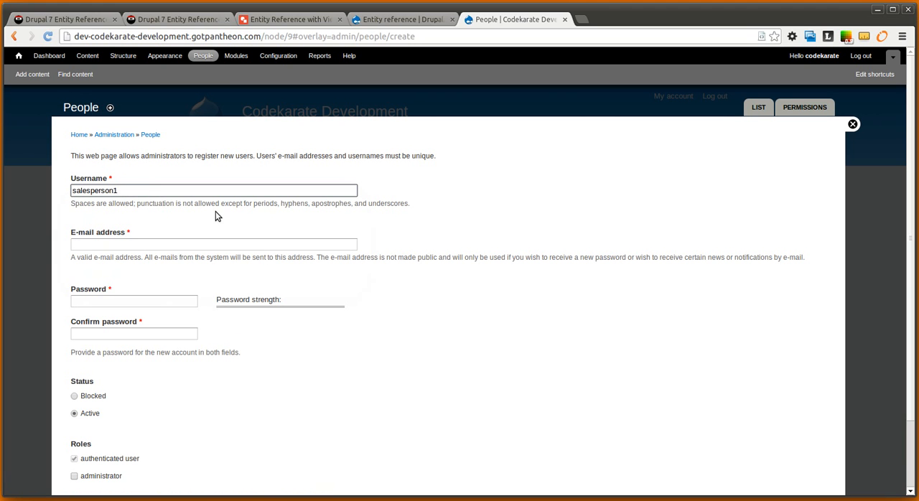
pyautogui.click(265, 245)
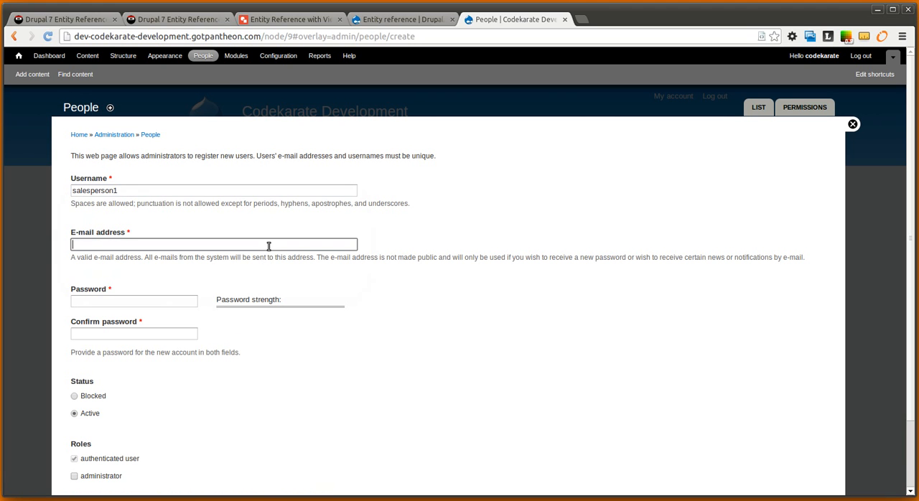
# Enter and confirm the account password for salesperson1 and create the account
pyautogui.press('Tab')
pyautogui.write('sales1')
pyautogui.press('Tab')
pyautogui.write('s')
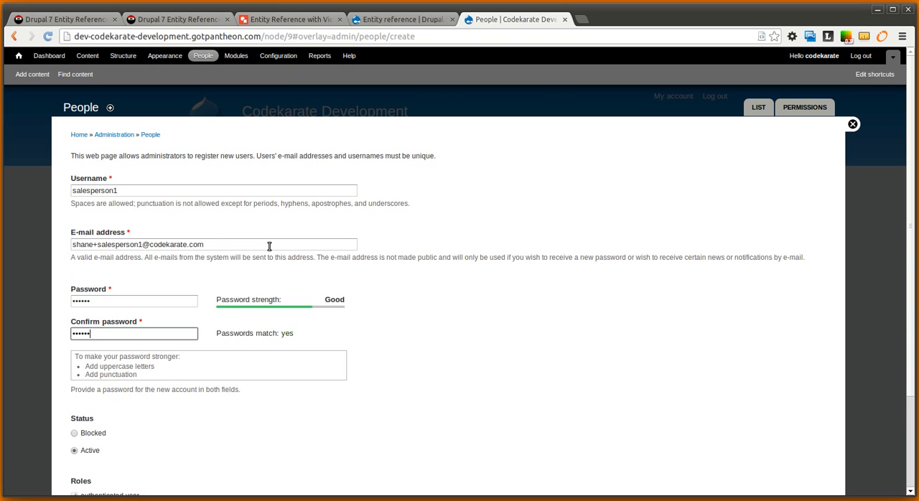
pyautogui.scroll(-3, 269, 246)
pyautogui.scroll(3, 144, 409)
pyautogui.scroll(-4, 172, 402)
pyautogui.click(129, 440)
# Check the new-user form for a Team field and open the user account field management page in a separate browser tab
pyautogui.scroll(-3, 98, 424)
pyautogui.scroll(2, 75, 270)
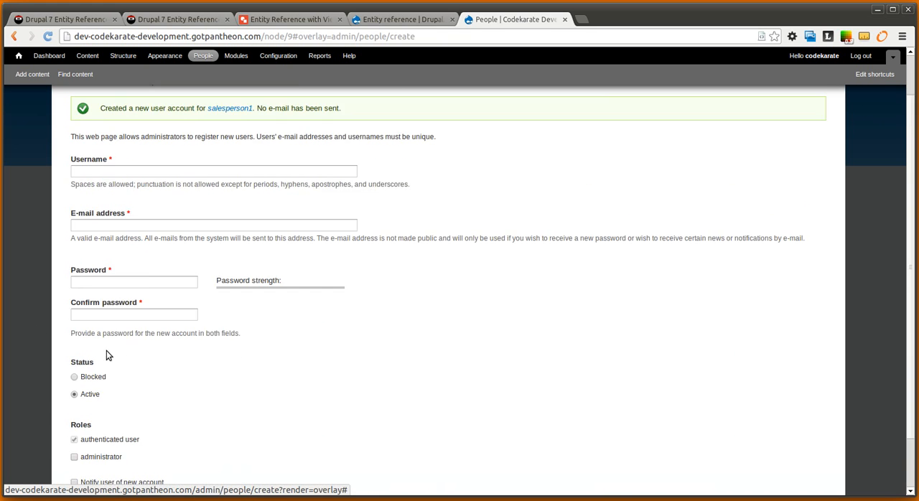
pyautogui.scroll(-2, 117, 309)
pyautogui.scroll(2, 107, 197)
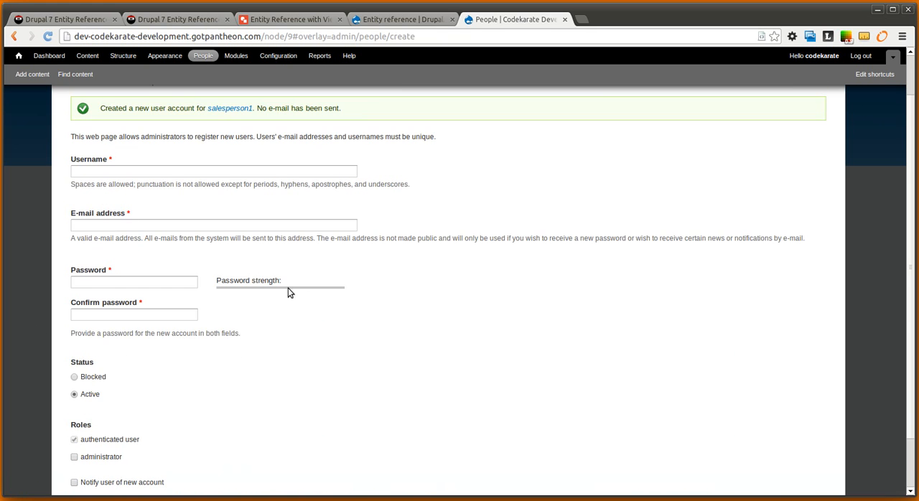
pyautogui.scroll(2, 500, 304)
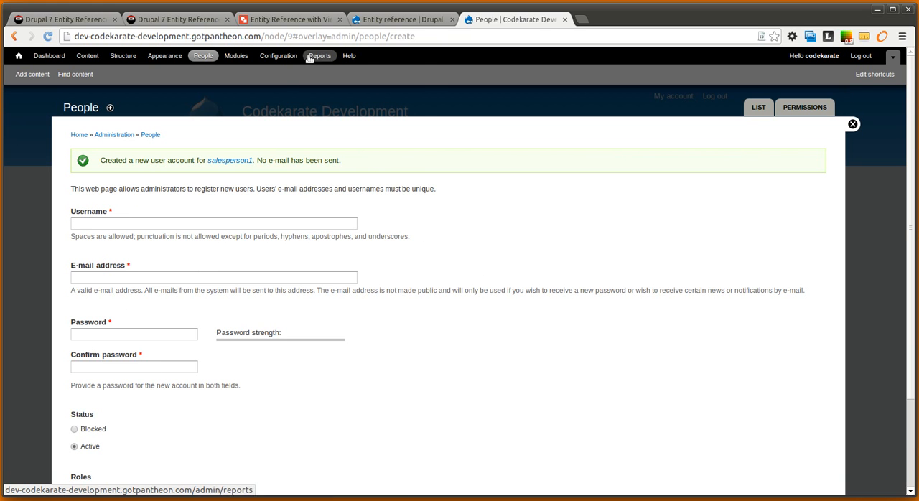
pyautogui.rightClick(283, 58)
pyautogui.click(335, 66)
pyautogui.click(626, 20)
pyautogui.click(97, 230)
pyautogui.click(765, 120)
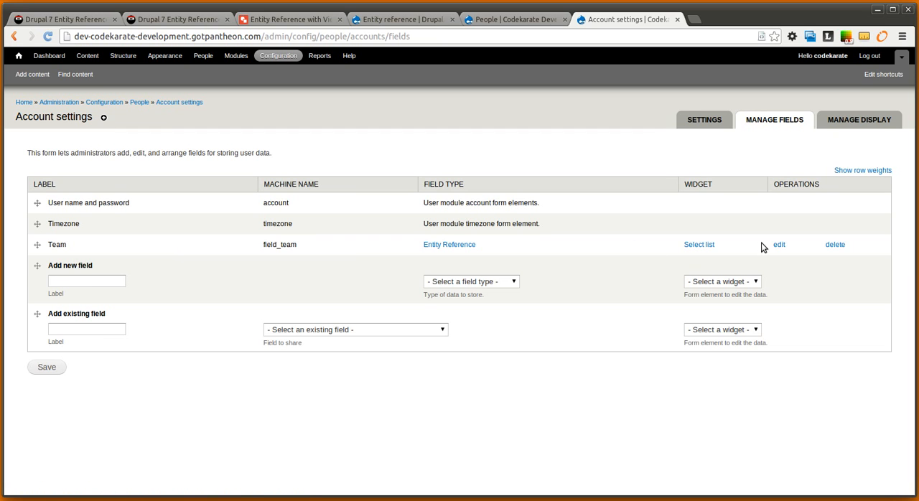
# Enable display of the Team field on the user registration form and save the field settings
pyautogui.click(779, 244)
pyautogui.click(41, 244)
pyautogui.scroll(-9, 137, 386)
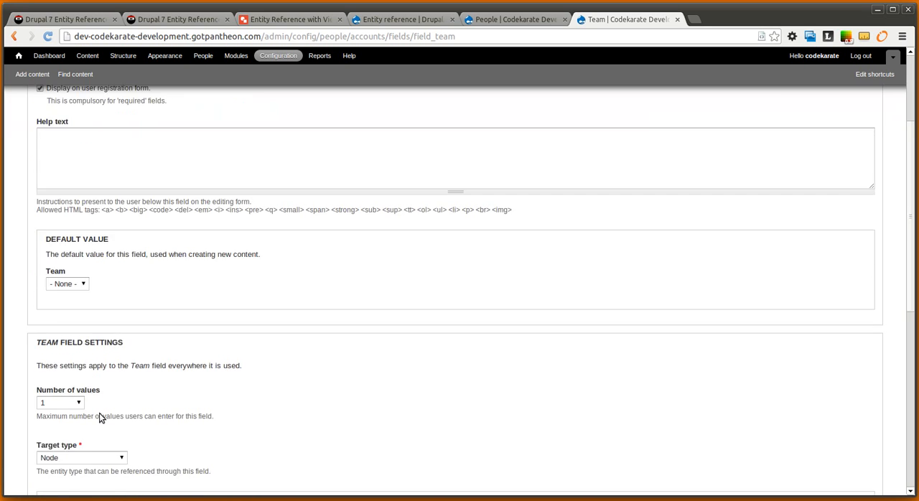
pyautogui.click(45, 450)
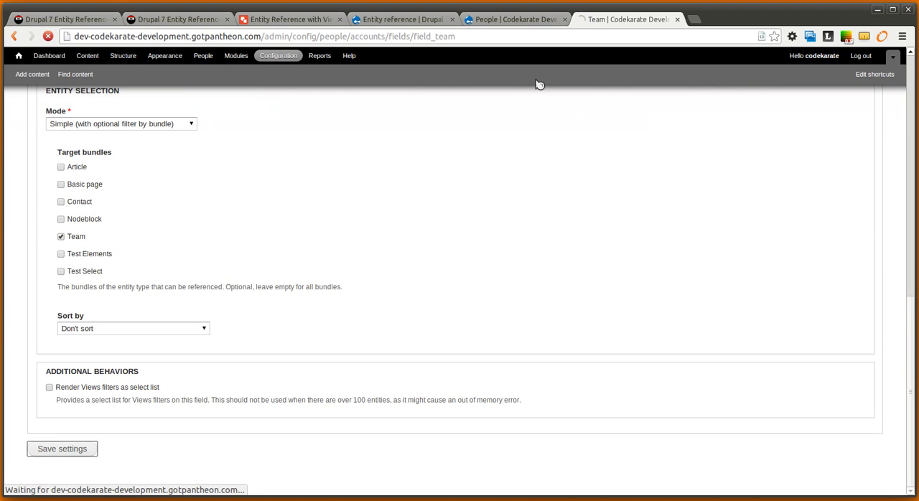
# Return to the new-user form, reload it, enter the username salesperson2 and fill in the e-mail address
pyautogui.click(513, 19)
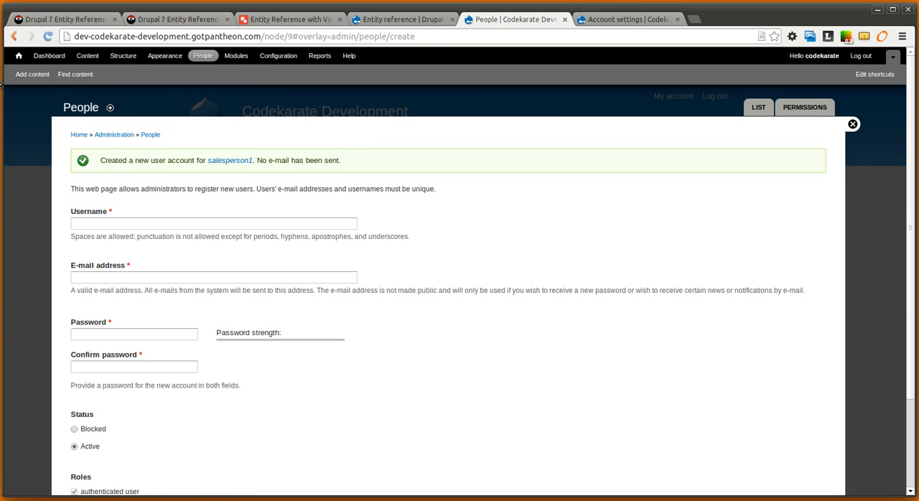
pyautogui.click(47, 35)
pyautogui.click(127, 189)
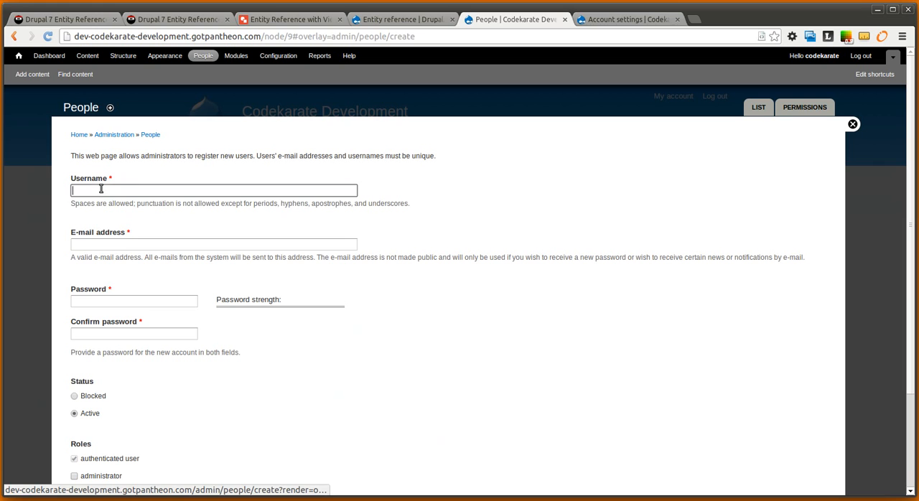
pyautogui.write('salesp')
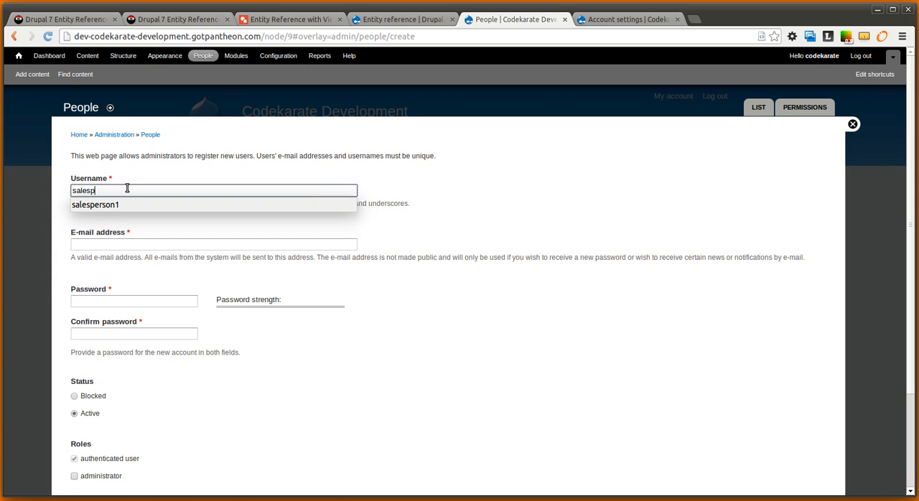
pyautogui.write('erson2')
pyautogui.press('Tab')
pyautogui.write('s')
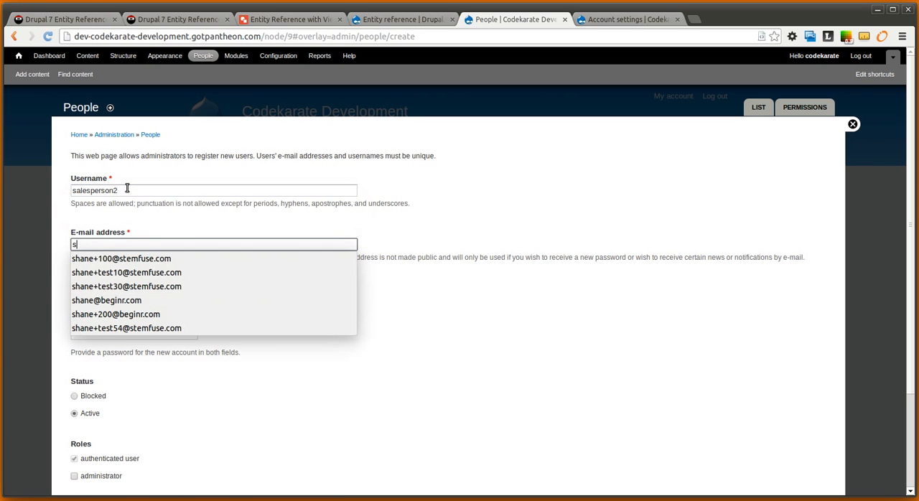
pyautogui.write('hane+sa')
pyautogui.press('Down')
pyautogui.press('Tab')
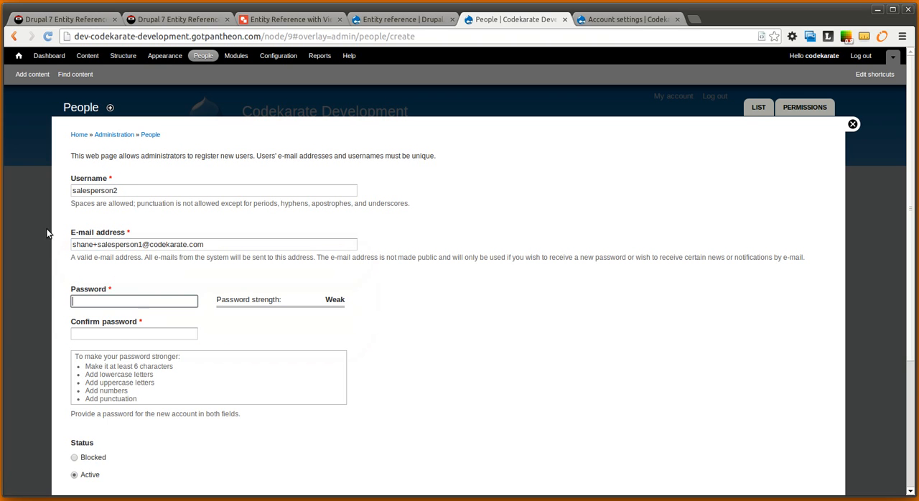
pyautogui.click(141, 244)
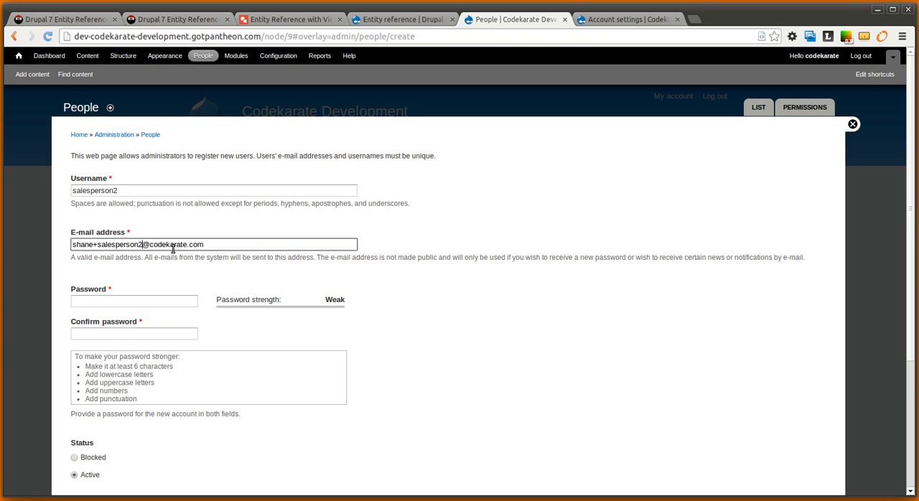
# Enter and confirm the account password for salesperson2
pyautogui.press('Tab')
pyautogui.write('******')
pyautogui.press('Tab')
pyautogui.write('******')
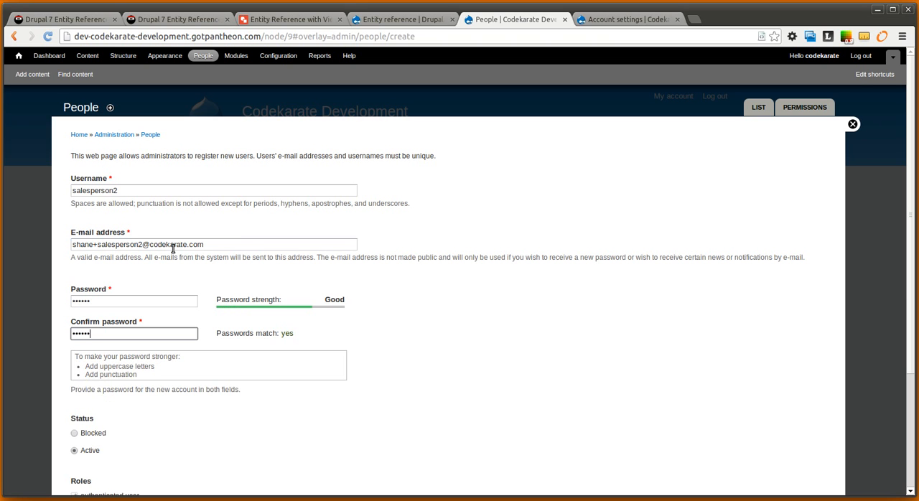
# Assign salesperson2 to Team 1 and create the account
pyautogui.scroll(-4, 441, 398)
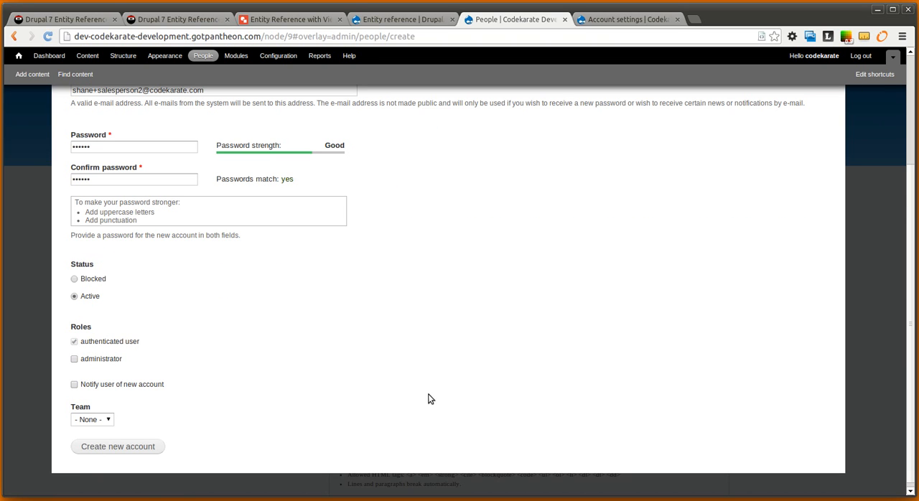
pyautogui.click(104, 422)
pyautogui.press('Up')
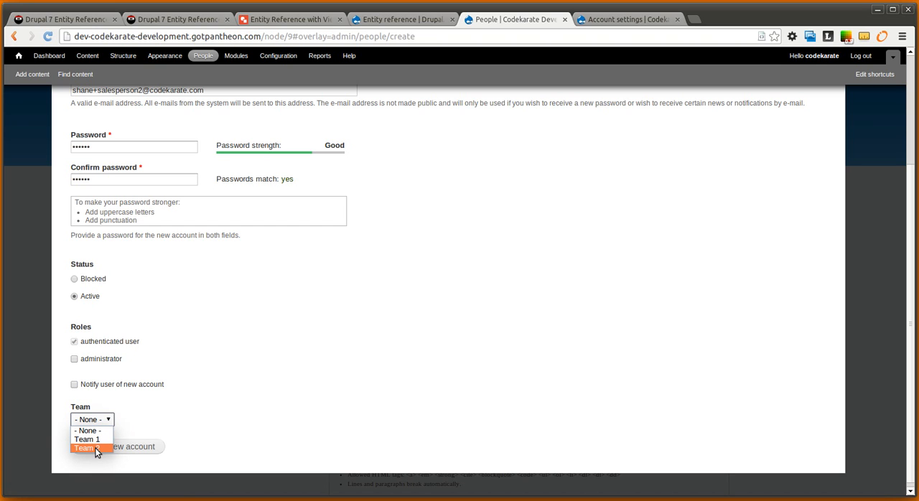
pyautogui.click(86, 438)
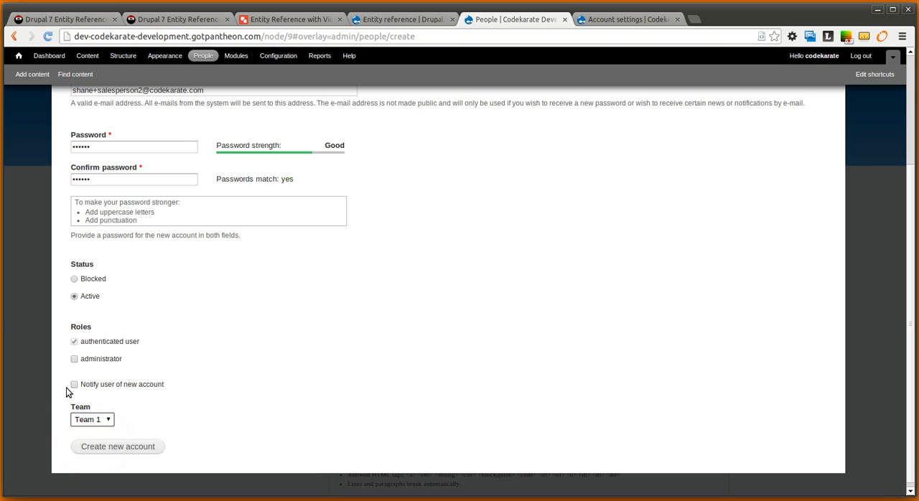
pyautogui.click(149, 448)
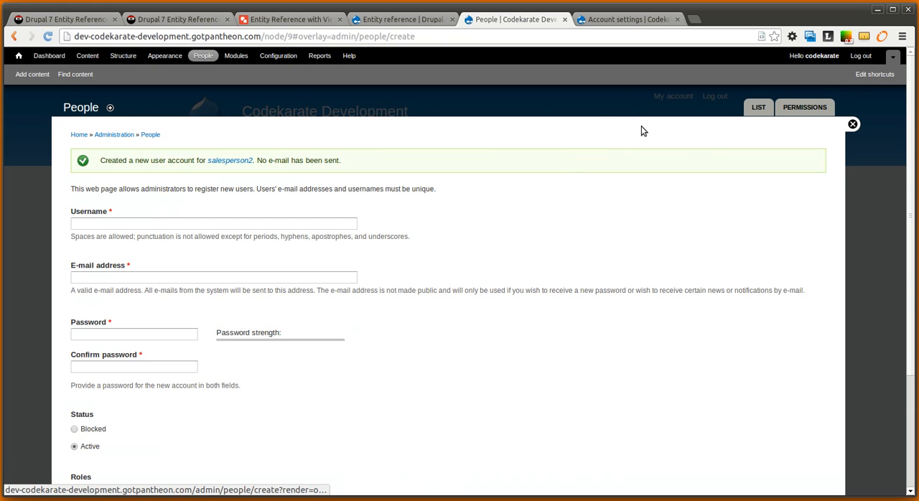
# Edit the salesperson1 account from the user list, set its Team to Team 1 and save it
pyautogui.click(758, 109)
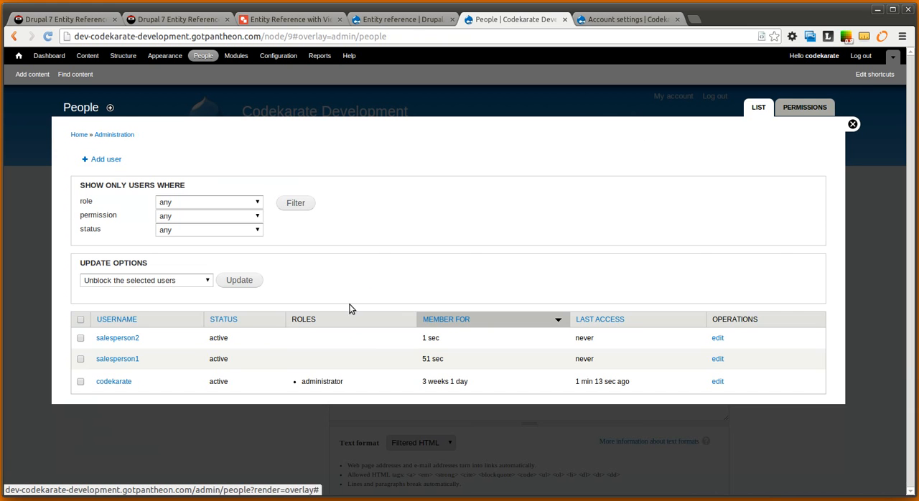
pyautogui.click(717, 359)
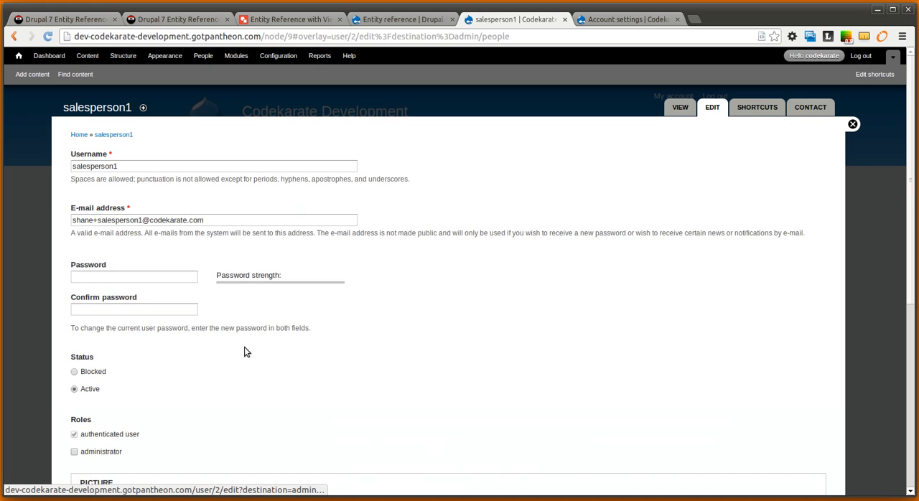
pyautogui.scroll(-3, 229, 362)
pyautogui.scroll(-5, 101, 438)
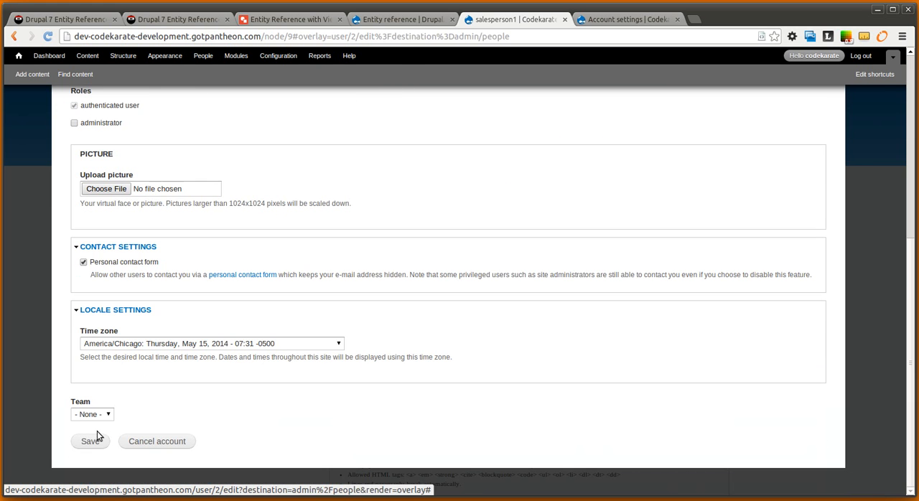
pyautogui.click(96, 415)
pyautogui.click(87, 433)
pyautogui.click(90, 441)
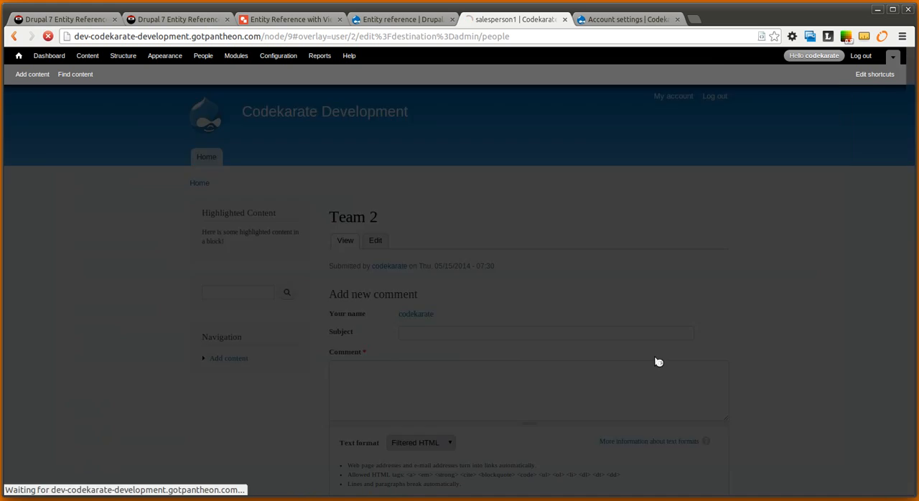
# Edit the codekarate administrator account, set its Team to Team 2 and save it
pyautogui.click(717, 415)
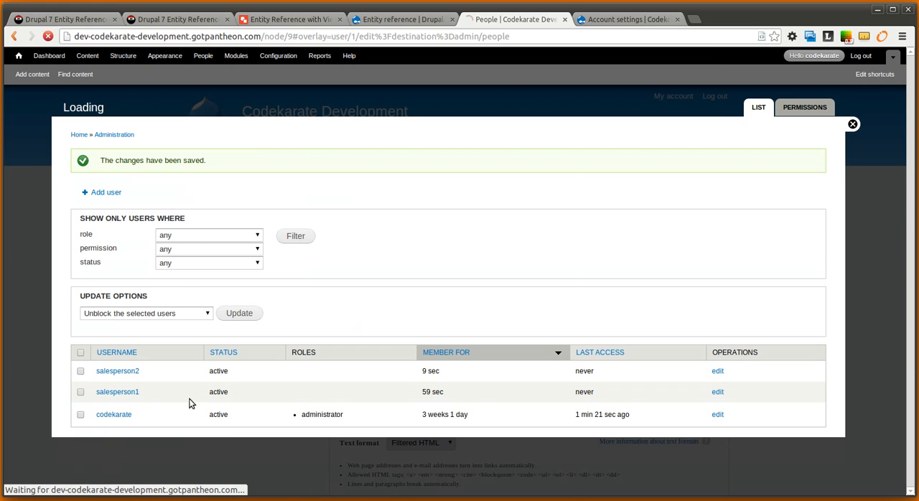
pyautogui.scroll(-8, 208, 398)
pyautogui.click(93, 414)
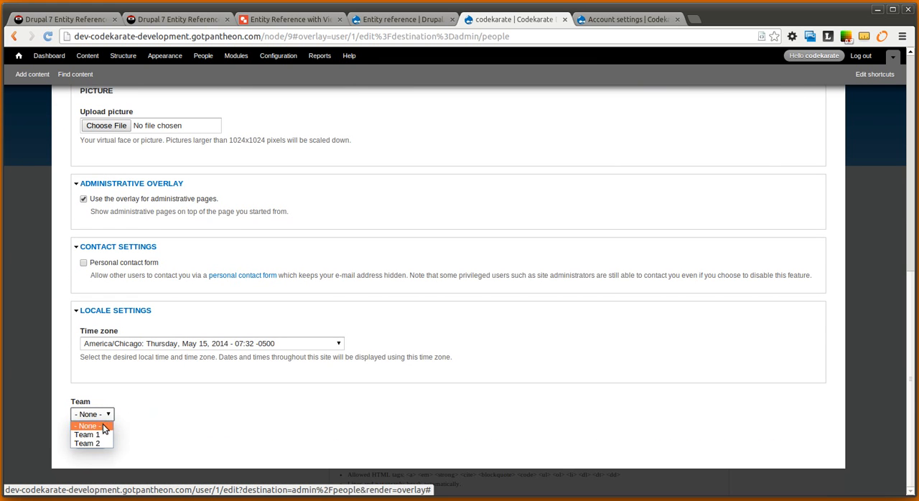
pyautogui.click(86, 444)
pyautogui.click(94, 438)
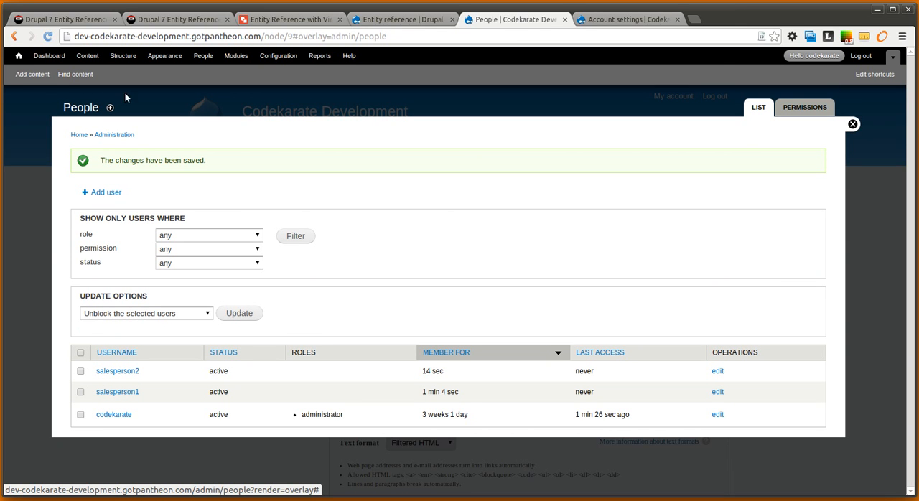
# Start a new Contact content item and enter the contact's full name as its title
pyautogui.click(32, 74)
pyautogui.click(115, 228)
pyautogui.click(146, 167)
pyautogui.write('Conta')
pyautogui.press('BackSpace')
pyautogui.press('BackSpace')
pyautogui.press('BackSpace')
pyautogui.press('BackSpace')
pyautogui.press('BackSpace')
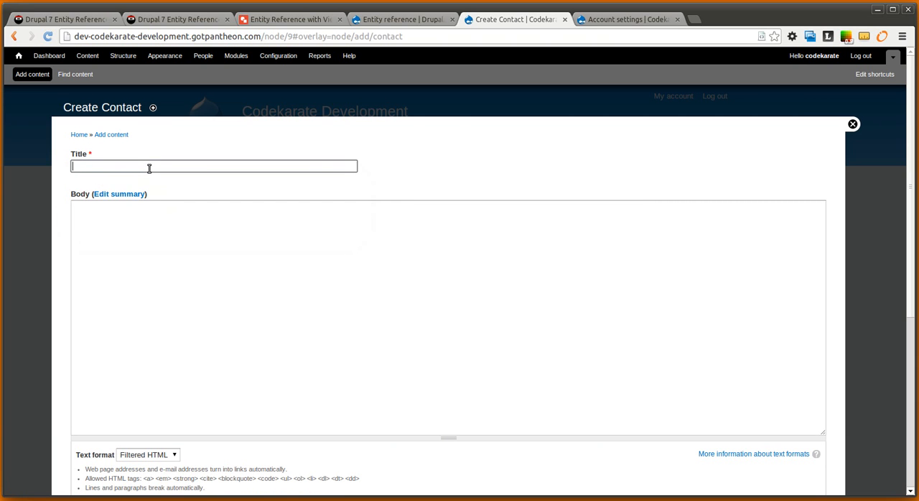
pyautogui.write('Joe Smith')
# Set the contact's Salesperson to salesperson1 and save the contact
pyautogui.scroll(-4, 150, 168)
pyautogui.click(118, 246)
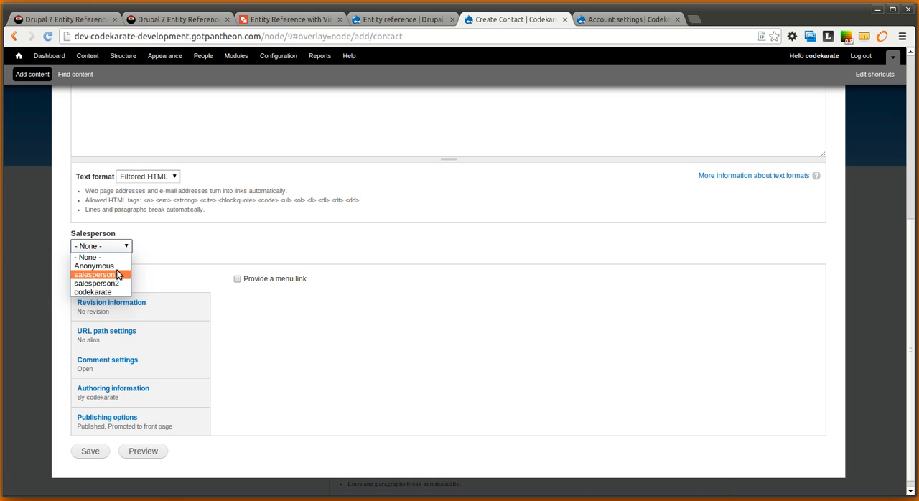
pyautogui.click(119, 275)
pyautogui.scroll(4, 242, 260)
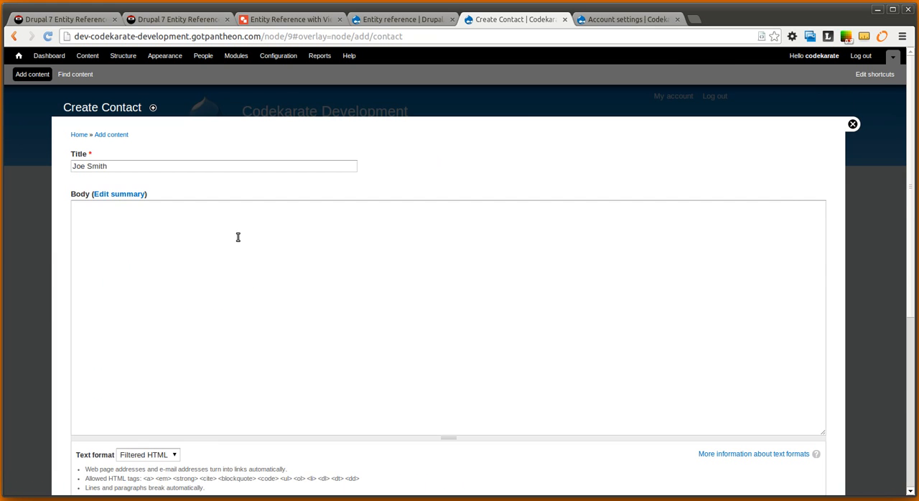
pyautogui.scroll(-2, 167, 405)
pyautogui.scroll(-2, 94, 404)
pyautogui.scroll(4, 79, 269)
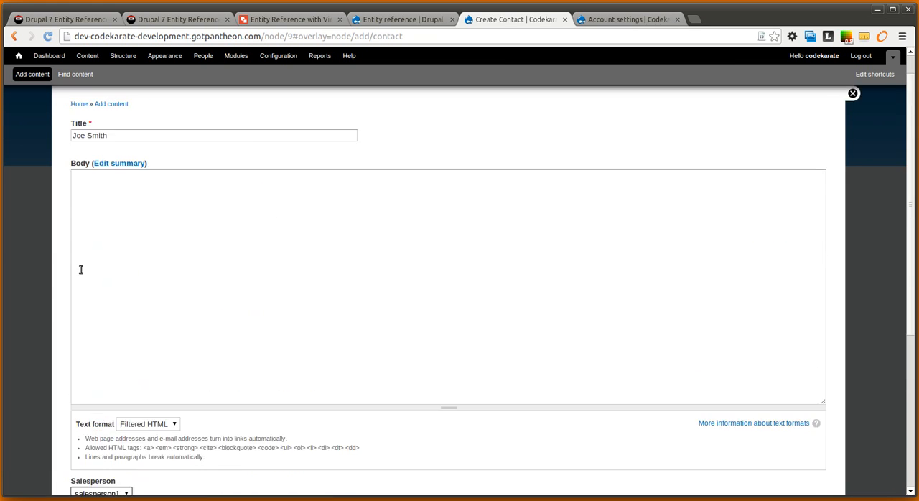
pyautogui.scroll(-3, 96, 287)
pyautogui.scroll(-3, 103, 309)
pyautogui.click(94, 437)
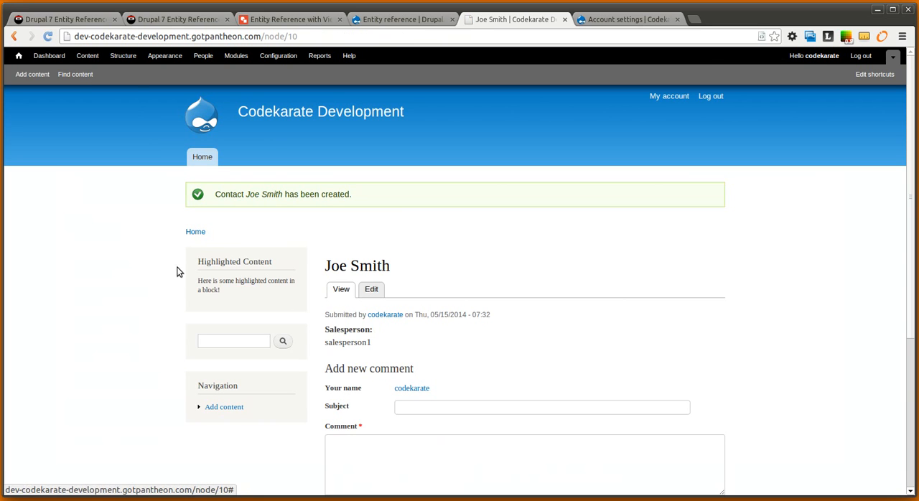
# Create a second Contact titled with the contact's full name, assign it to salesperson1 and save it
pyautogui.click(20, 77)
pyautogui.click(104, 227)
pyautogui.click(134, 169)
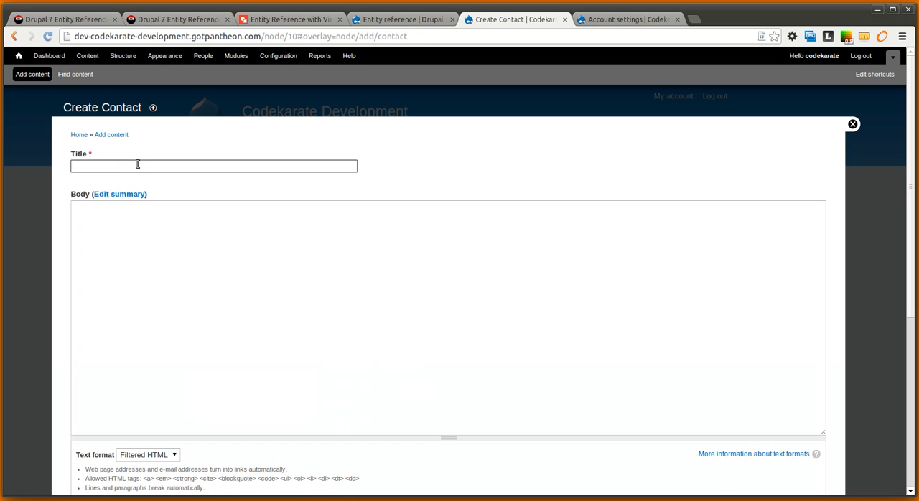
pyautogui.write('Jane Doe')
pyautogui.scroll(-5, 244, 176)
pyautogui.click(120, 339)
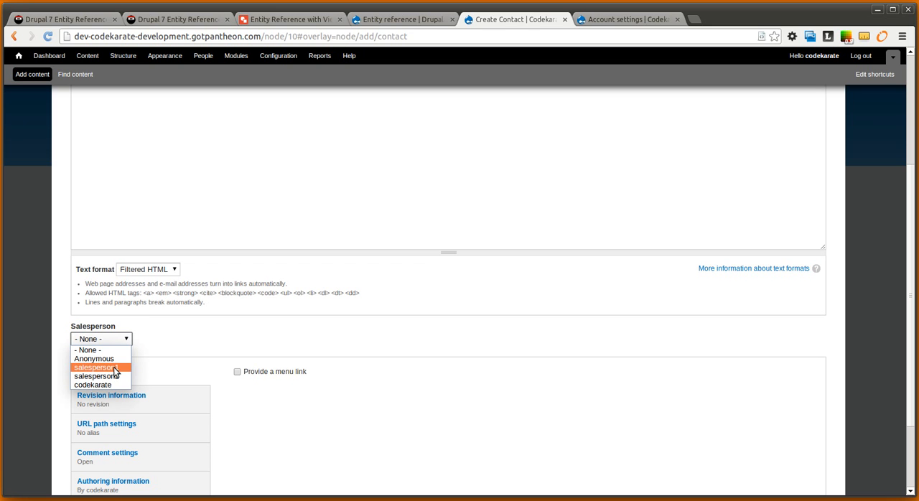
pyautogui.click(113, 367)
pyautogui.scroll(-3, 118, 402)
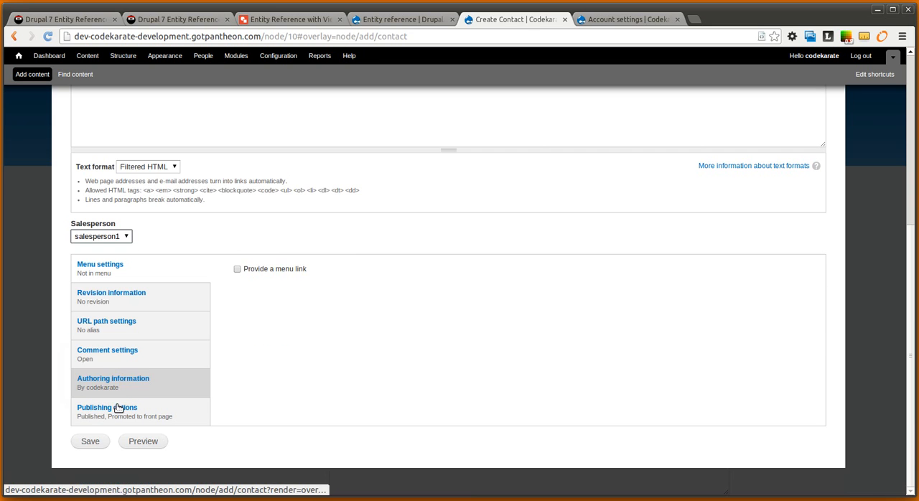
pyautogui.click(92, 441)
# Create a Contact titled Bob Barker, set its Salesperson to salesperson2 and save it
pyautogui.click(32, 74)
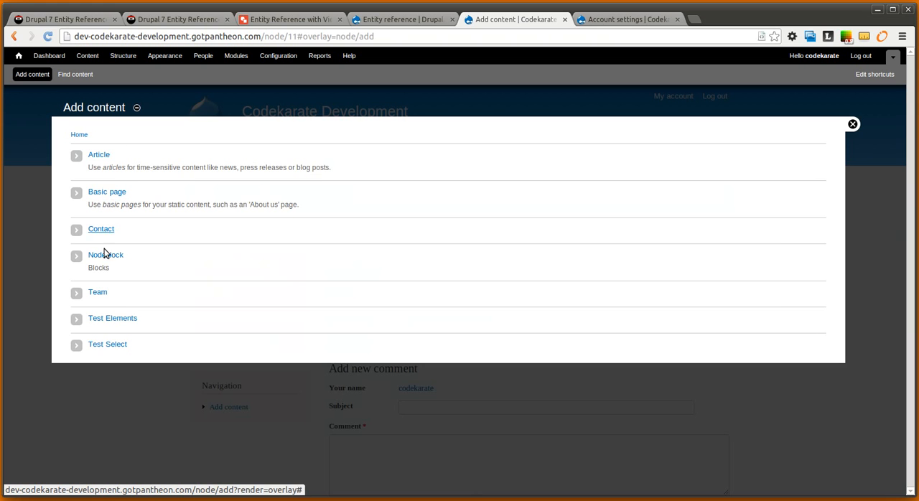
pyautogui.click(101, 229)
pyautogui.click(100, 164)
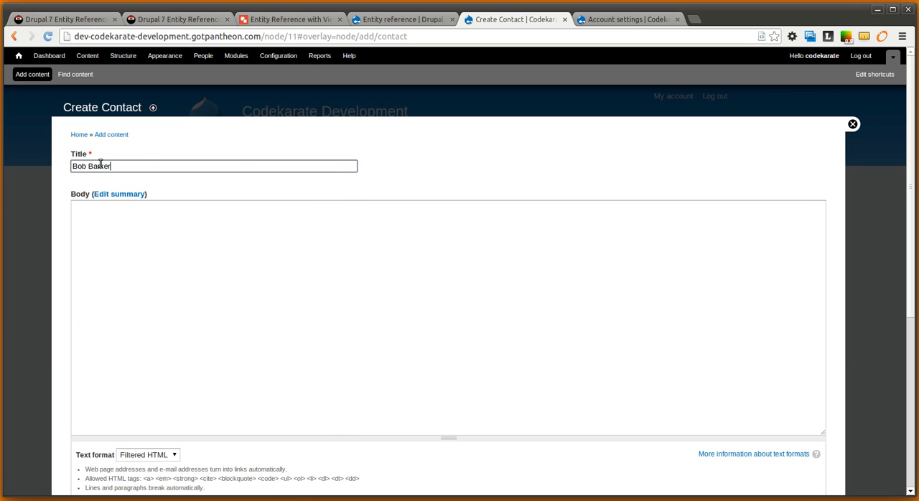
pyautogui.scroll(-4, 146, 341)
pyautogui.click(124, 370)
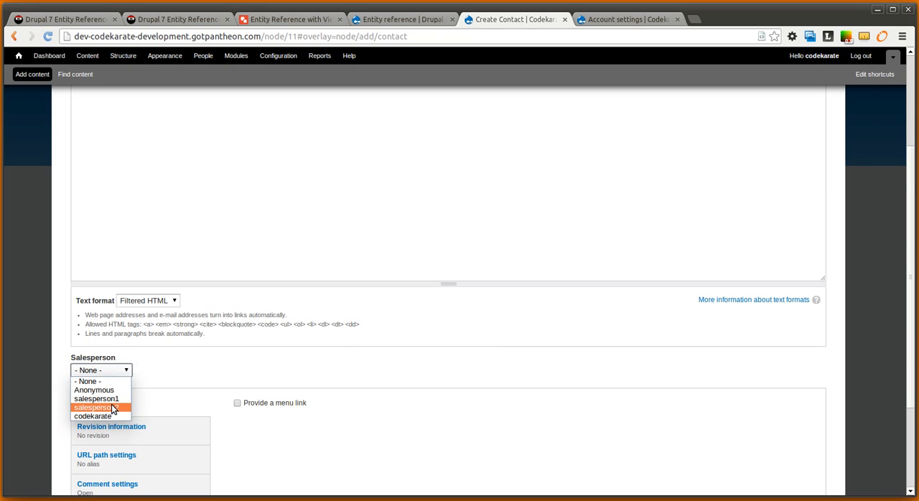
pyautogui.click(112, 406)
pyautogui.scroll(-2, 152, 343)
pyautogui.click(102, 447)
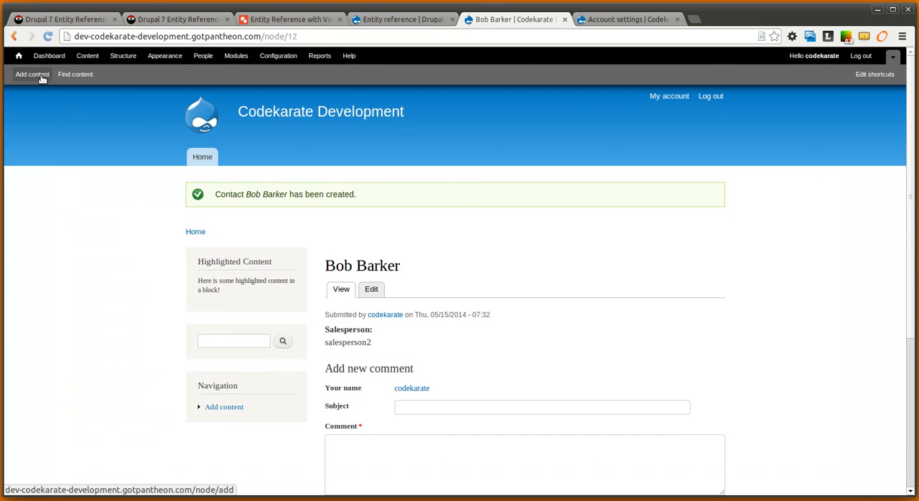
pyautogui.click(33, 74)
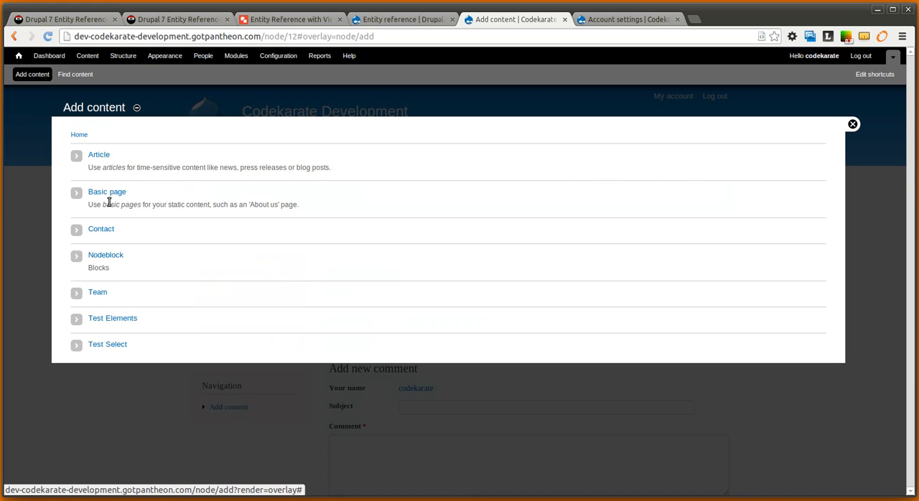
pyautogui.click(99, 294)
pyautogui.click(104, 170)
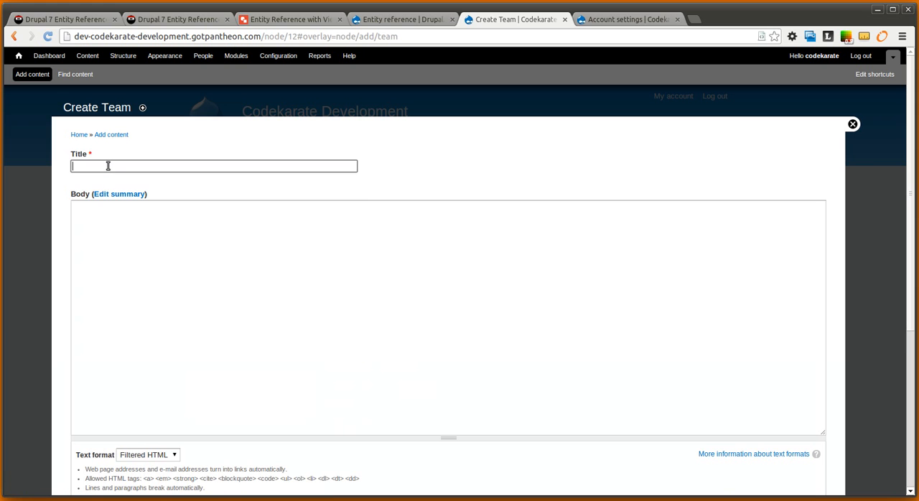
pyautogui.write('Jerry Rice')
pyautogui.scroll(-3, 263, 189)
pyautogui.scroll(-1, 89, 381)
pyautogui.scroll(4, 107, 320)
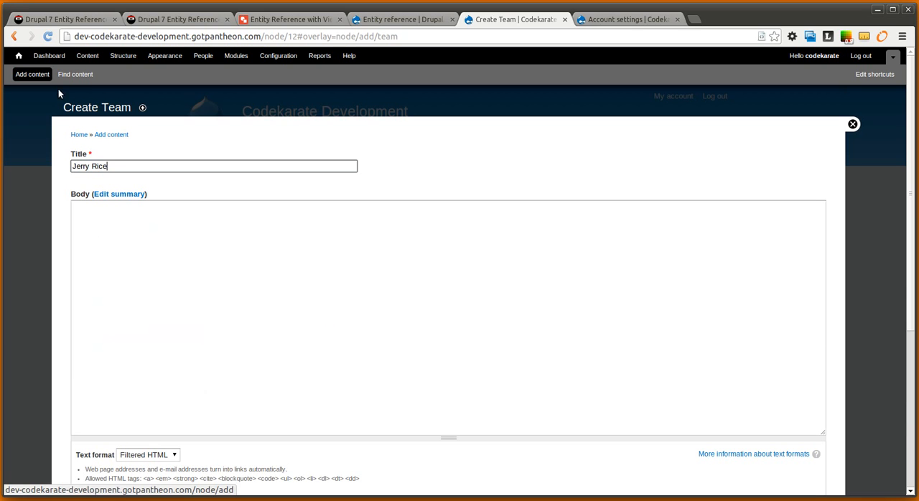
# Create a Contact titled Jerry Rice, set its Salesperson to salesperson2 and save it
pyautogui.click(44, 74)
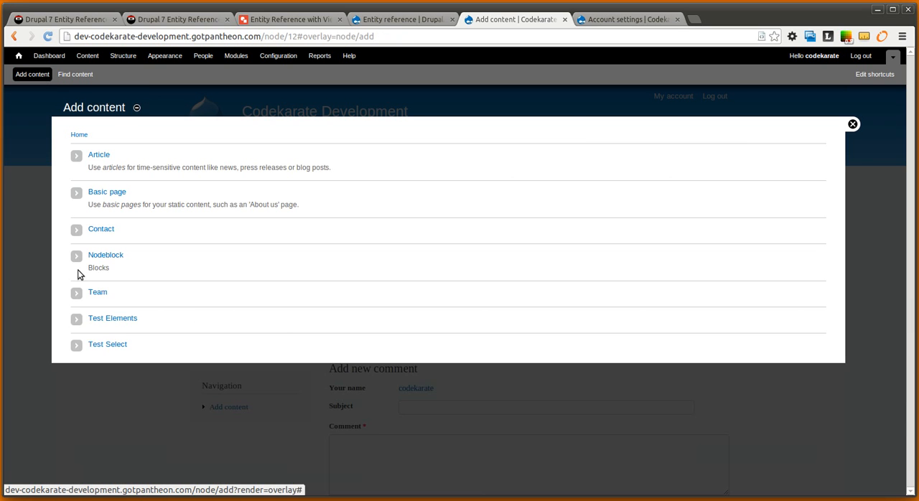
pyautogui.click(84, 232)
pyautogui.click(101, 166)
pyautogui.write('Jerry Ric')
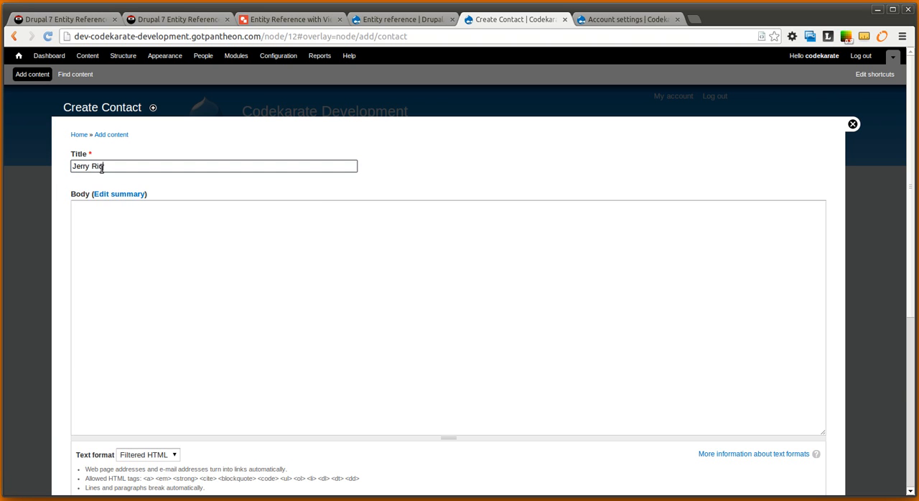
pyautogui.write('e')
pyautogui.scroll(-3, 84, 173)
pyautogui.click(108, 402)
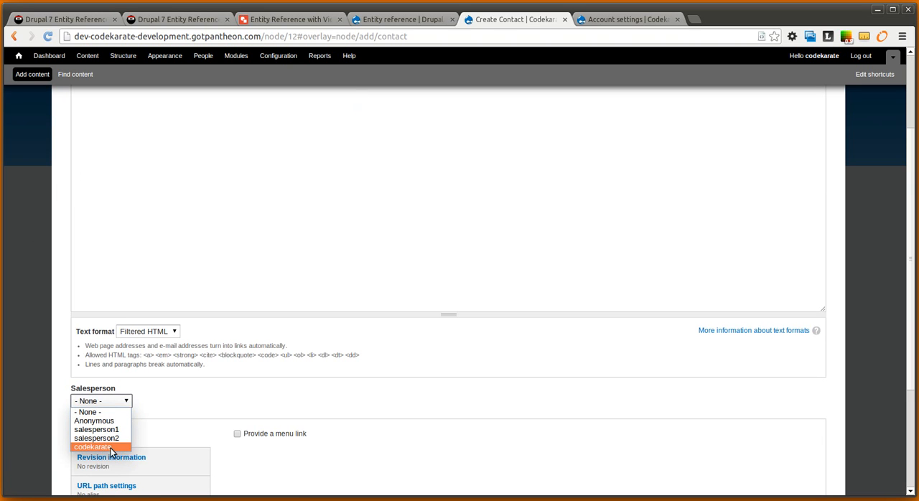
pyautogui.click(111, 438)
pyautogui.scroll(-4, 115, 400)
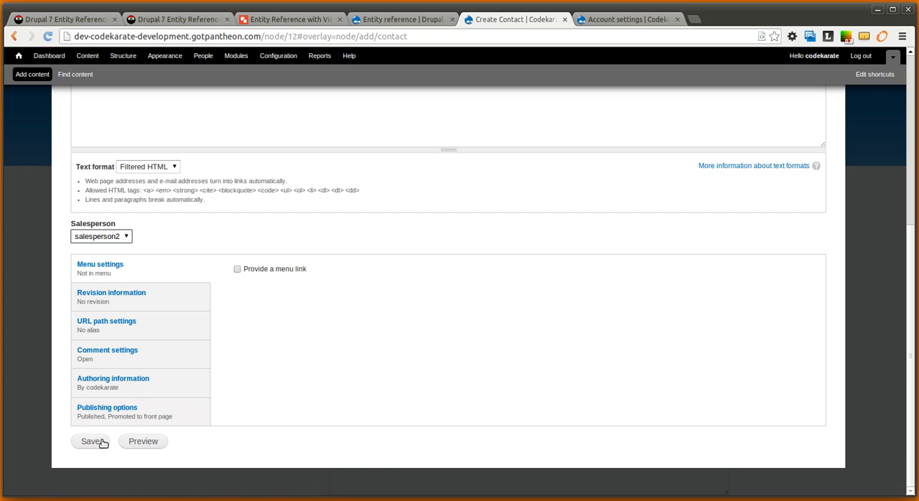
pyautogui.click(92, 441)
# Create a Contact titled with the contact's full name, set its Salesperson to codekarate and save it
pyautogui.click(32, 74)
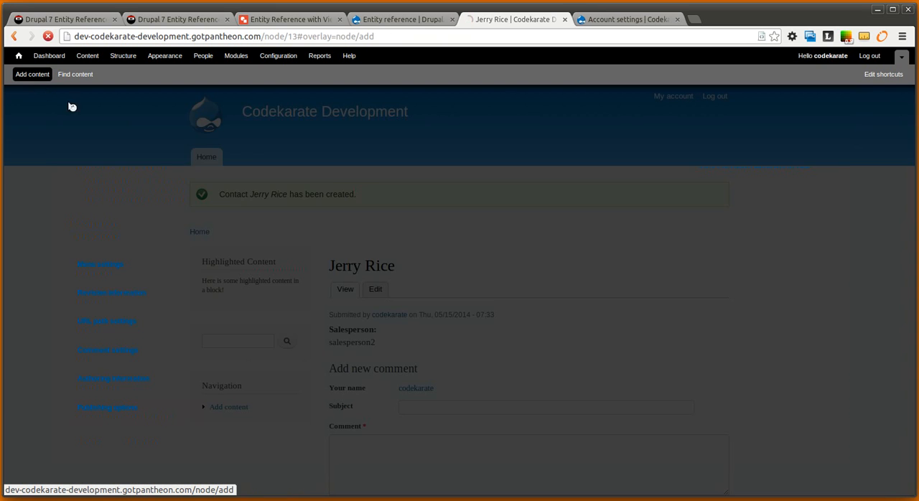
pyautogui.click(104, 230)
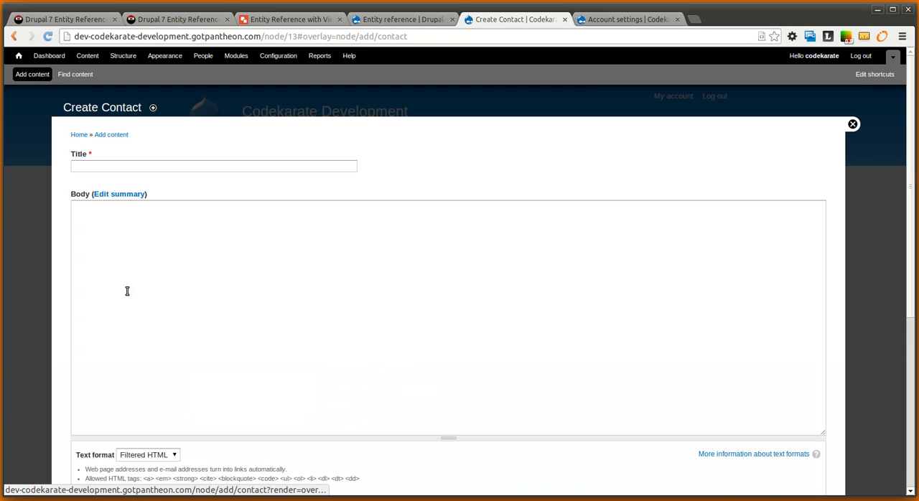
pyautogui.click(110, 167)
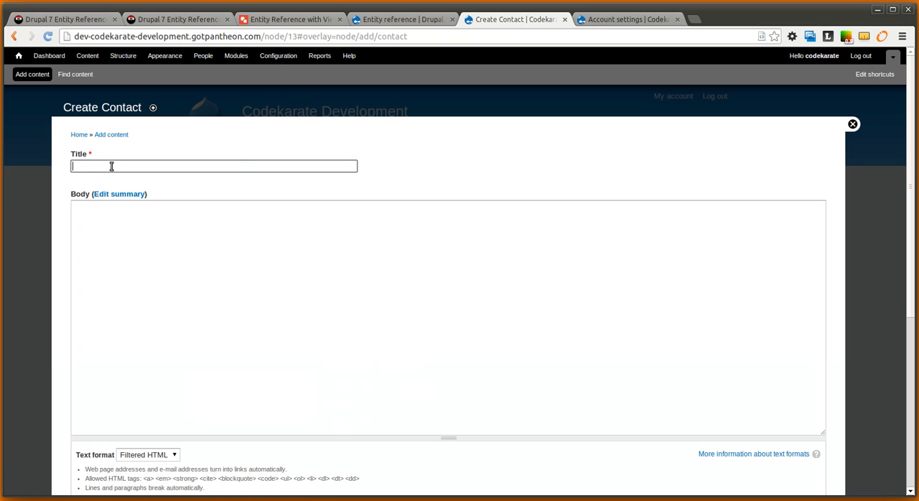
pyautogui.write('Shane Thomas')
pyautogui.scroll(-5, 63, 160)
pyautogui.click(102, 310)
pyautogui.click(104, 353)
pyautogui.scroll(-2, 70, 313)
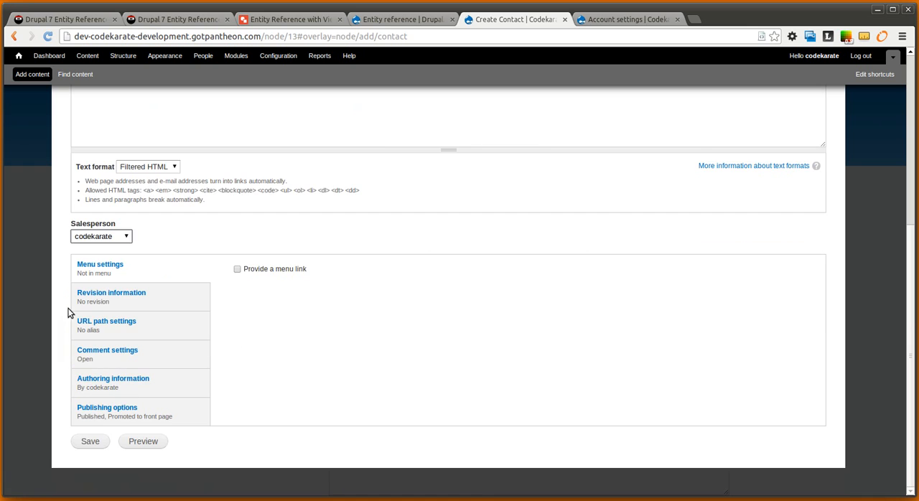
pyautogui.click(78, 445)
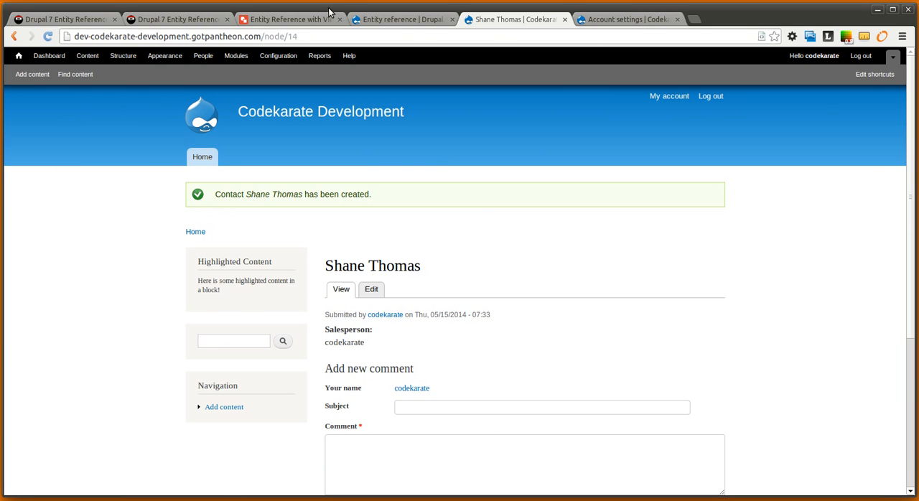
# Examine the Team, User and Contact structure diagram in Google Drawings and the Team 2 page from the Drupal site's content list
pyautogui.click(291, 20)
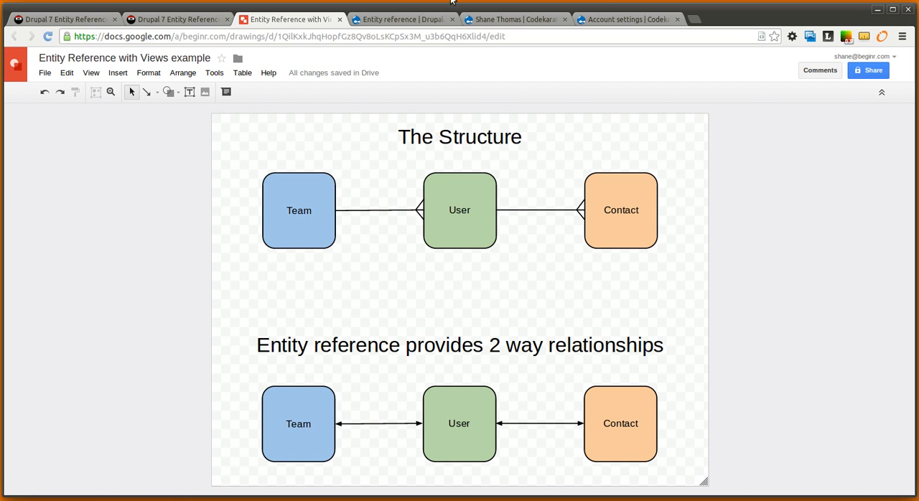
pyautogui.click(513, 19)
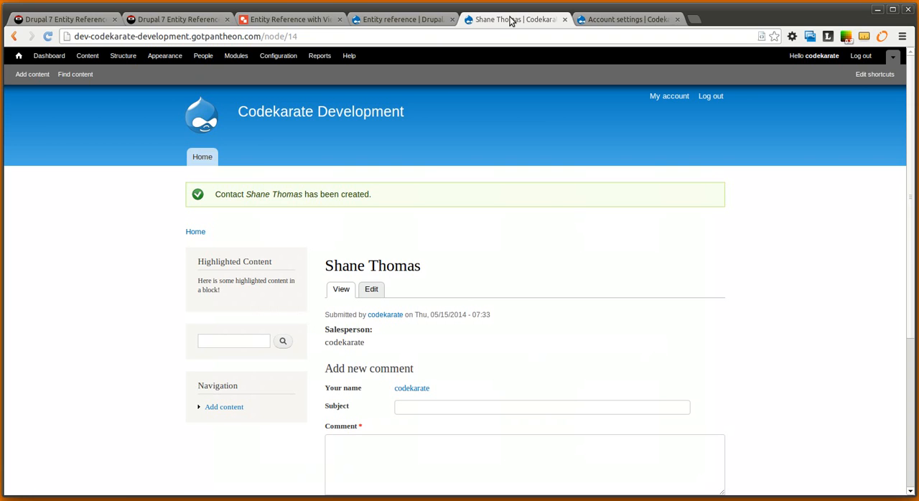
pyautogui.click(92, 62)
pyautogui.scroll(-2, 467, 313)
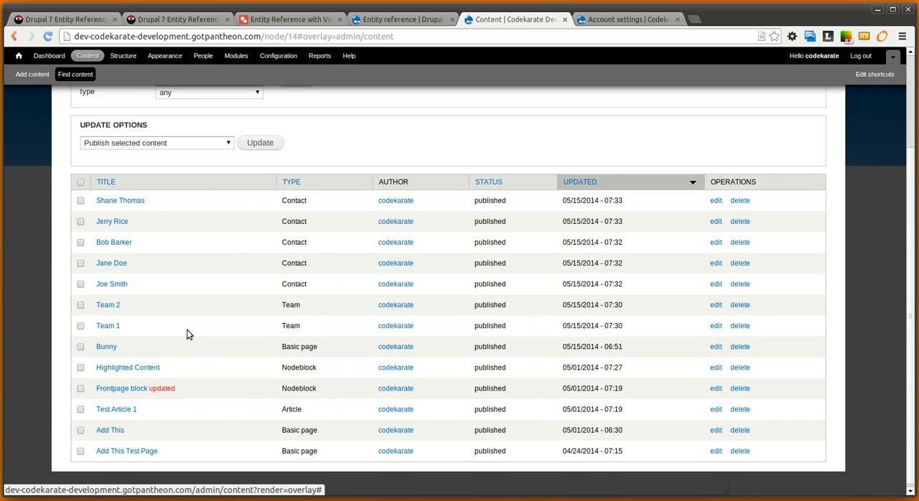
pyautogui.click(109, 305)
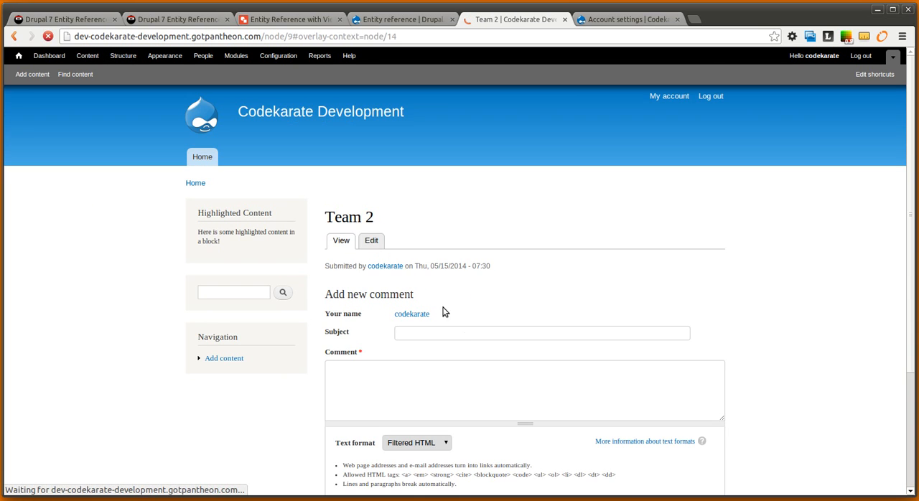
pyautogui.scroll(-3, 443, 311)
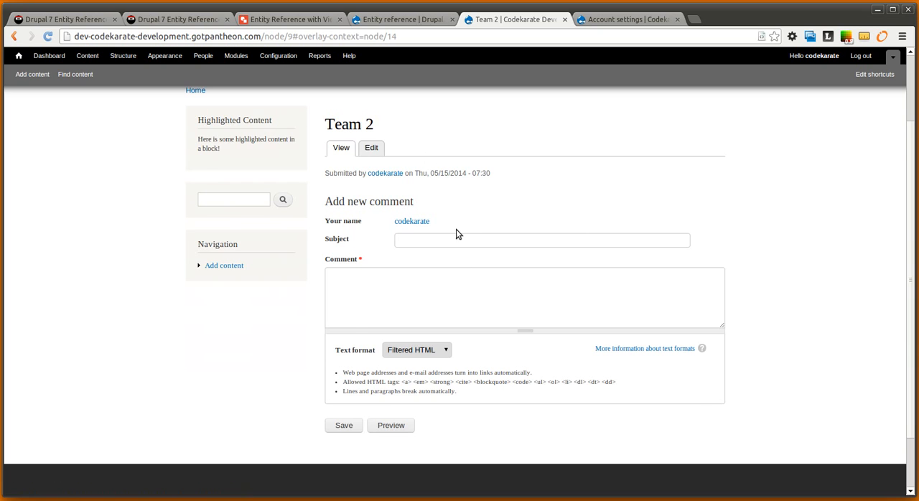
pyautogui.scroll(2, 455, 229)
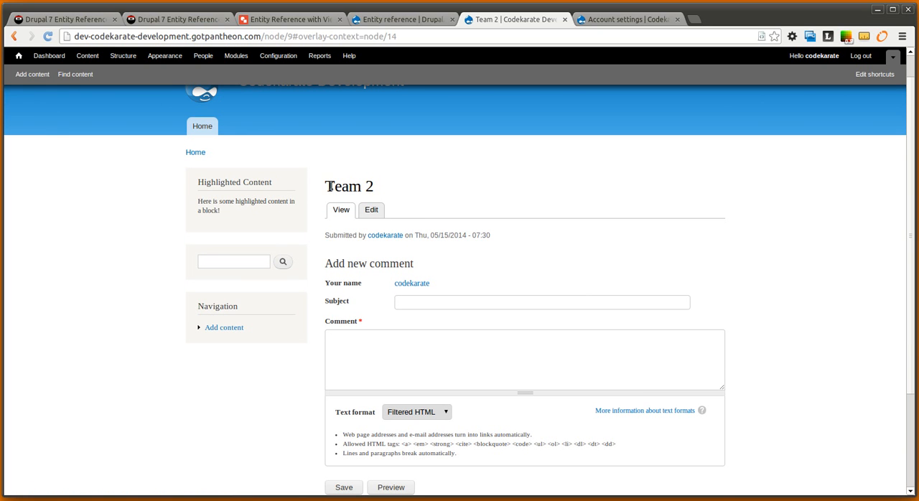
pyautogui.moveTo(330, 186); pyautogui.dragTo(384, 185)
# Start a new view in the site's Views administration and name it Team Members
pyautogui.click(125, 56)
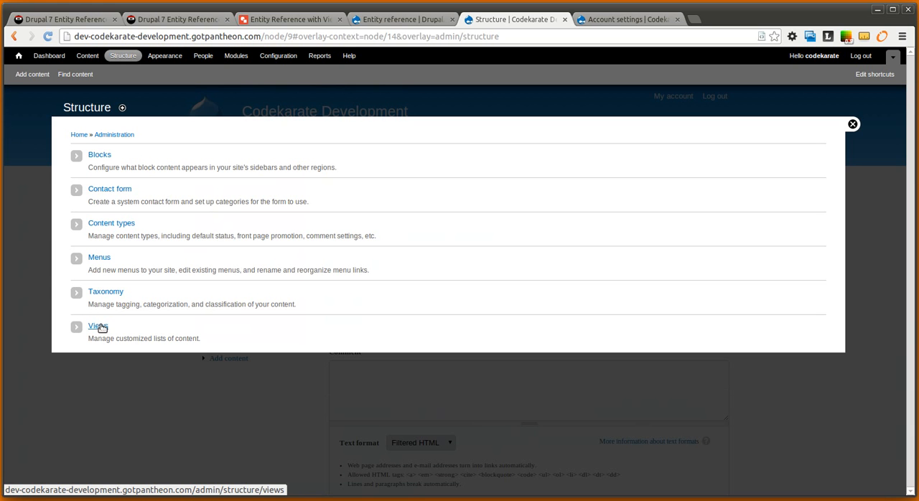
pyautogui.click(100, 326)
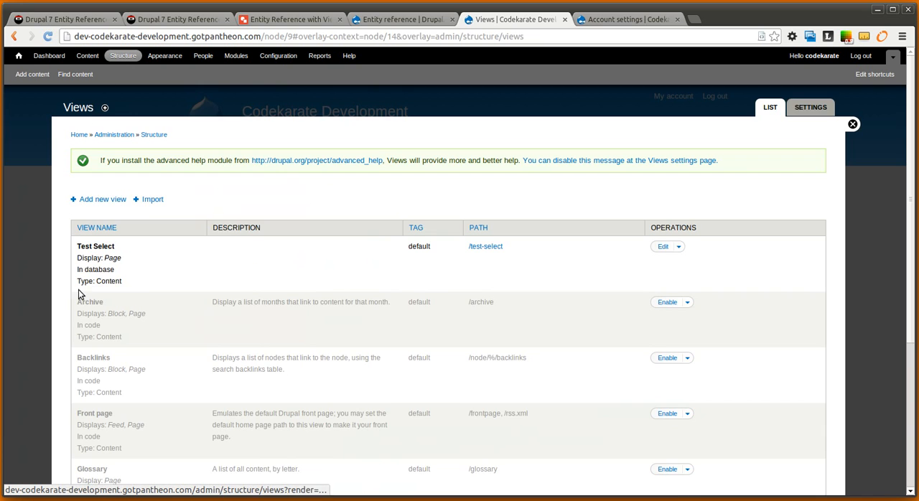
pyautogui.scroll(-1, 236, 237)
pyautogui.click(105, 169)
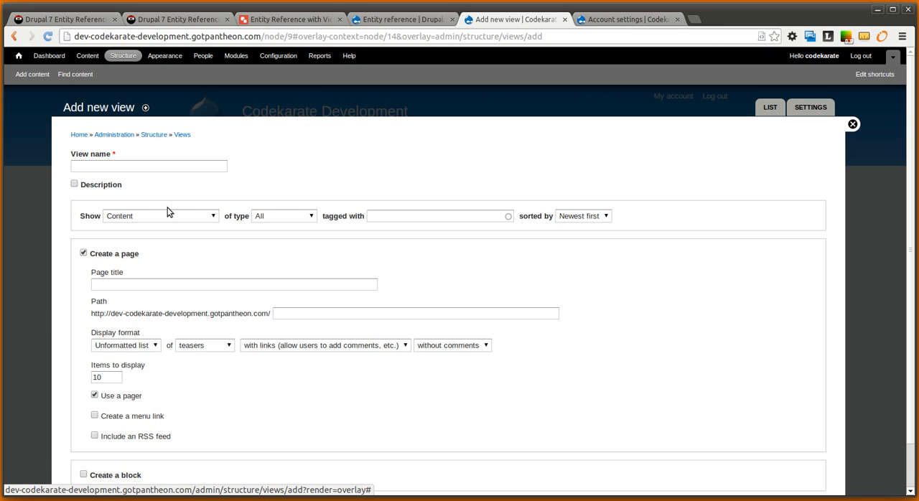
pyautogui.click(184, 165)
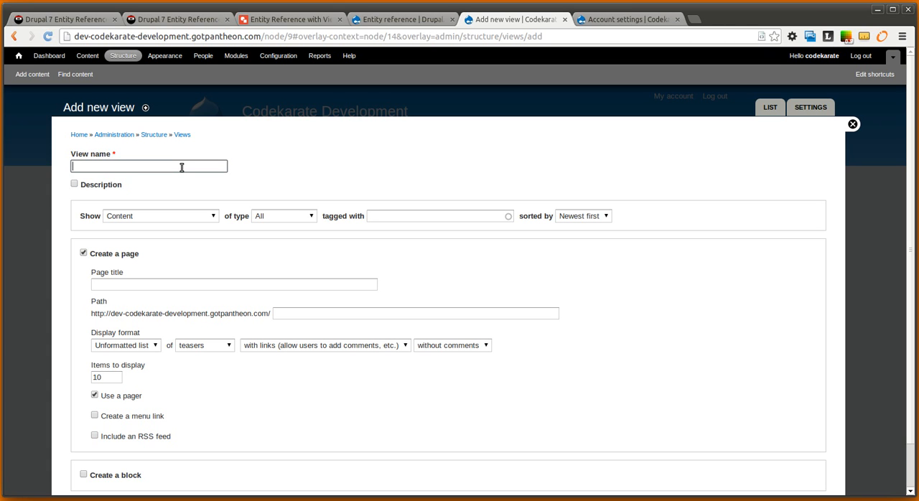
pyautogui.write('Team Members')
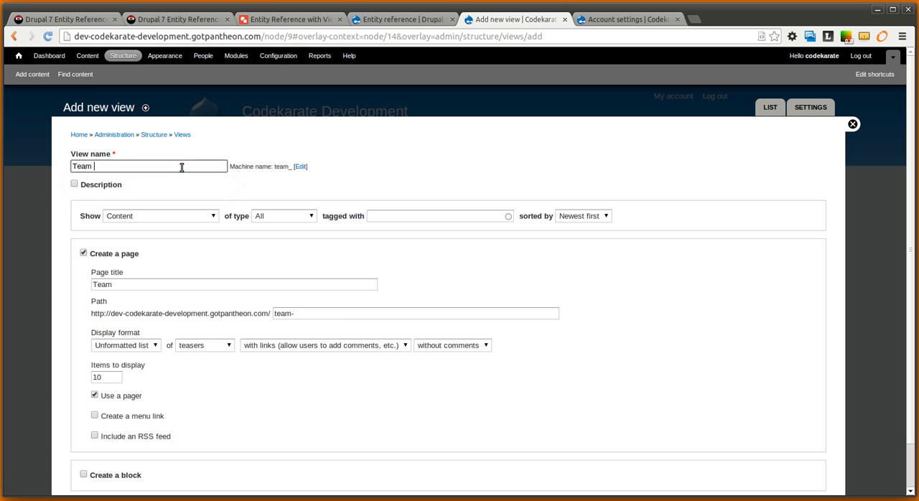
# Finish naming the view Team Members and set it to show Users
pyautogui.click(55, 202)
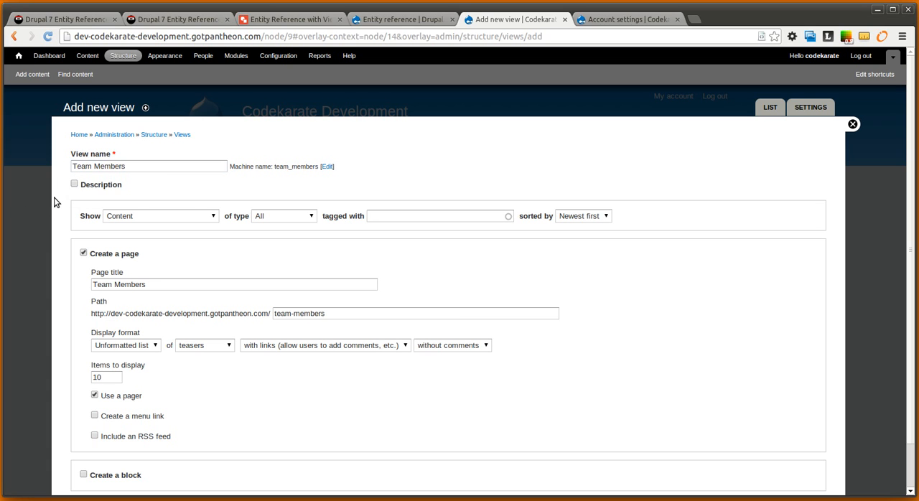
pyautogui.click(162, 219)
pyautogui.click(148, 252)
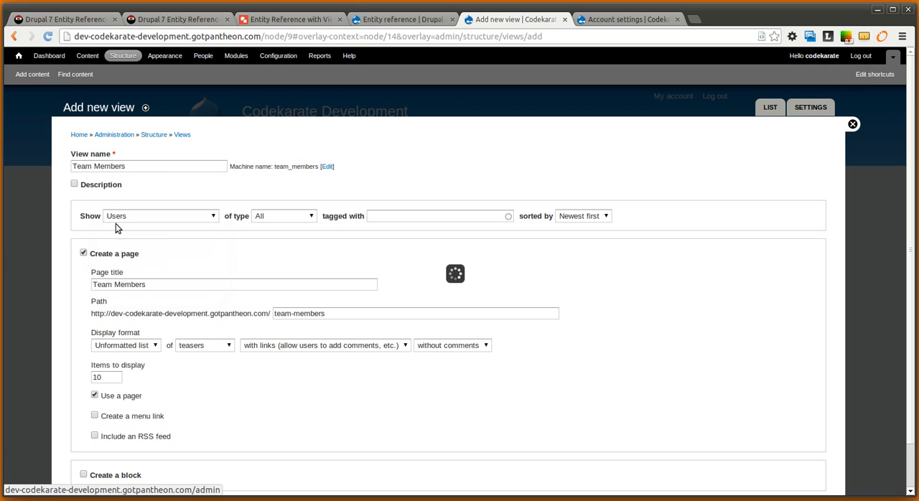
pyautogui.click(201, 218)
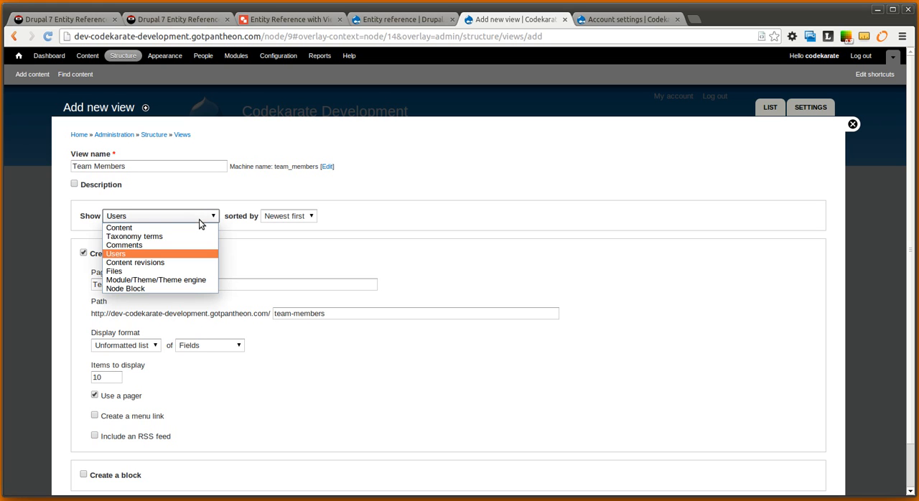
pyautogui.click(137, 254)
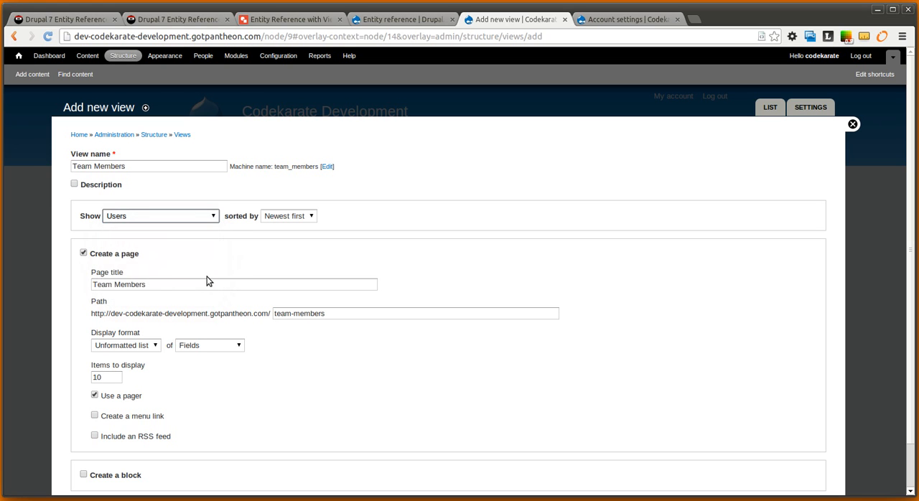
# Replace the view's page display with a block in Table format that uses a pager, and continue to editing the view
pyautogui.click(83, 253)
pyautogui.click(83, 293)
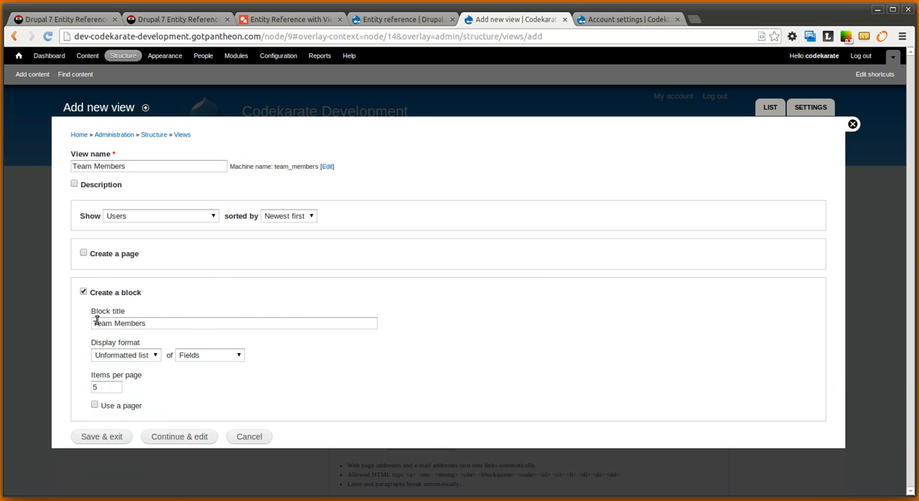
pyautogui.click(149, 356)
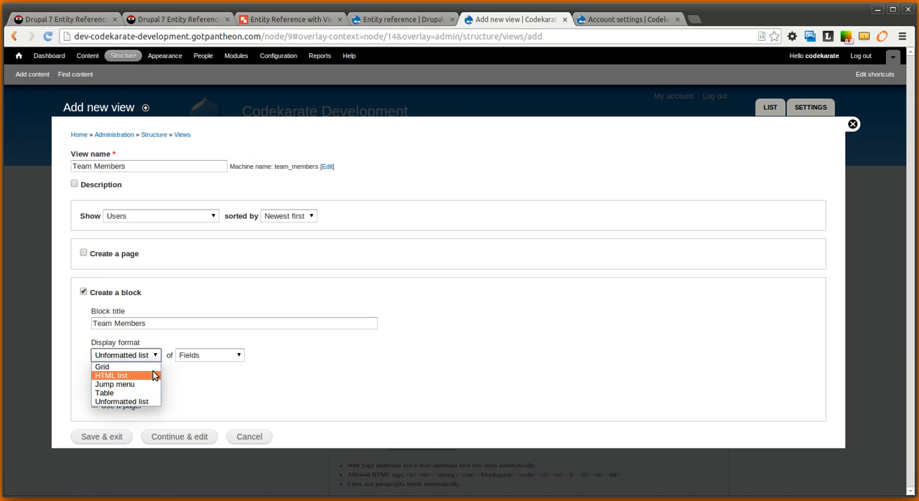
pyautogui.click(147, 393)
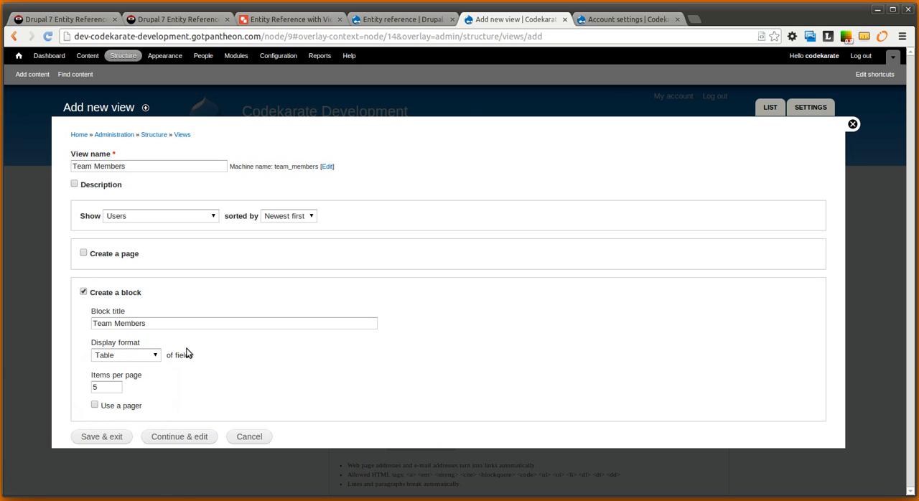
pyautogui.click(94, 405)
pyautogui.click(167, 442)
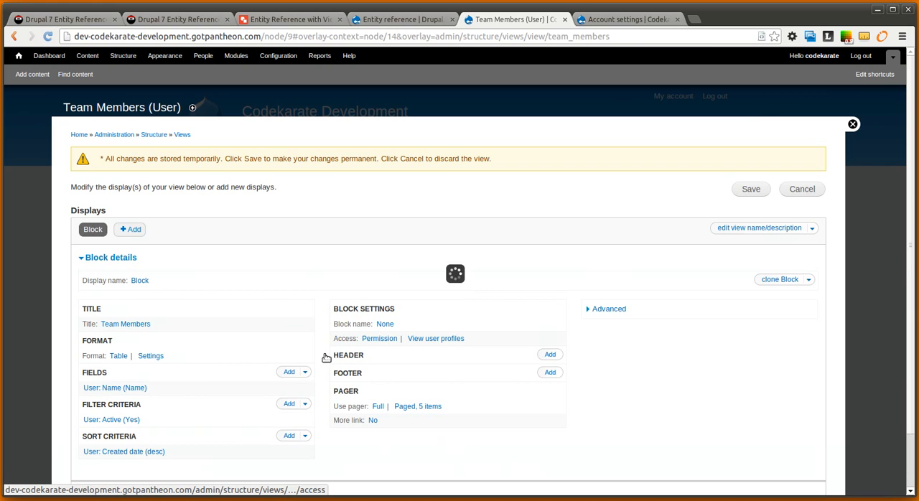
# Add the User: E-mail and User: Uid fields to all displays, keeping their default settings
pyautogui.click(286, 341)
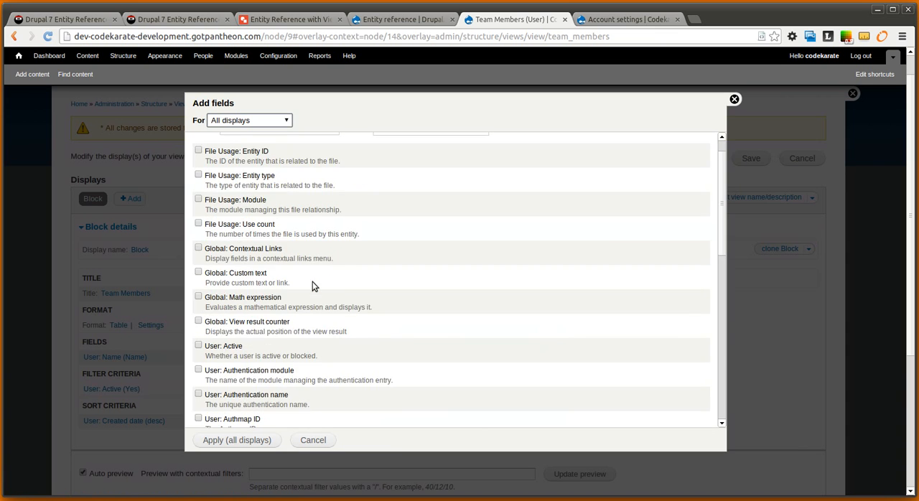
pyautogui.scroll(-1, 357, 262)
pyautogui.scroll(1, 357, 262)
pyautogui.scroll(-10, 356, 264)
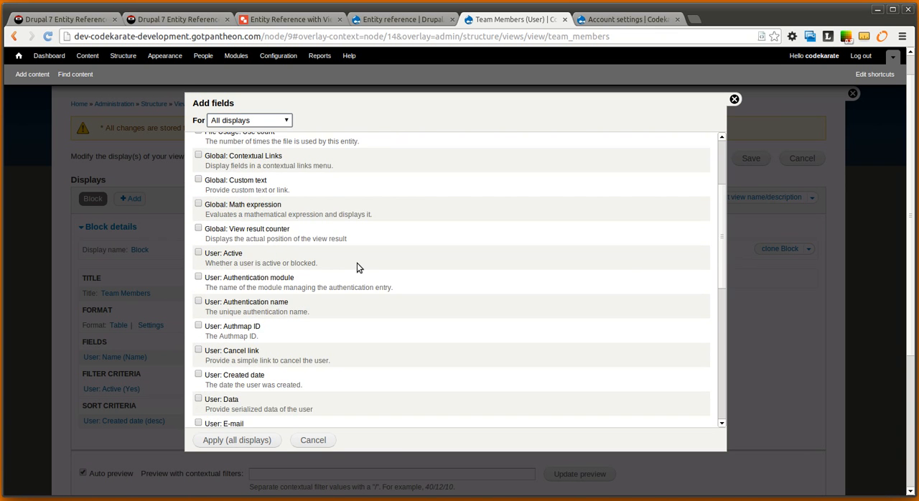
pyautogui.scroll(-3, 362, 279)
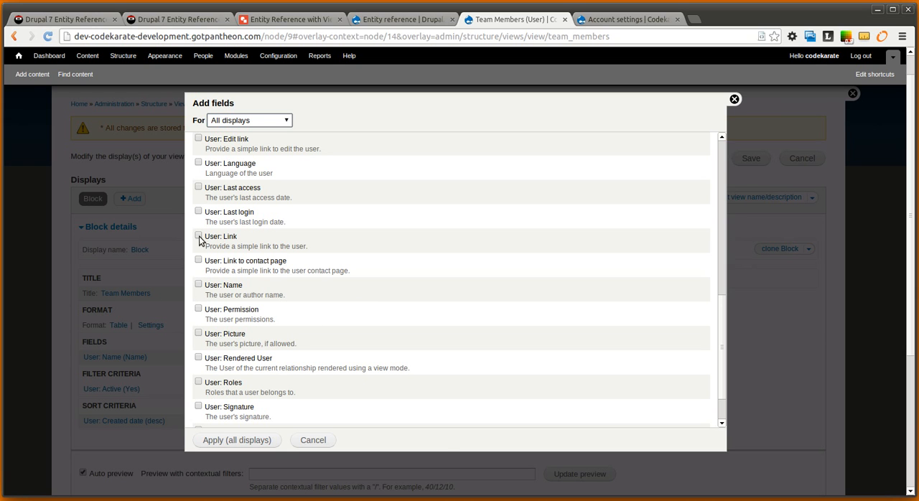
pyautogui.scroll(-1, 263, 310)
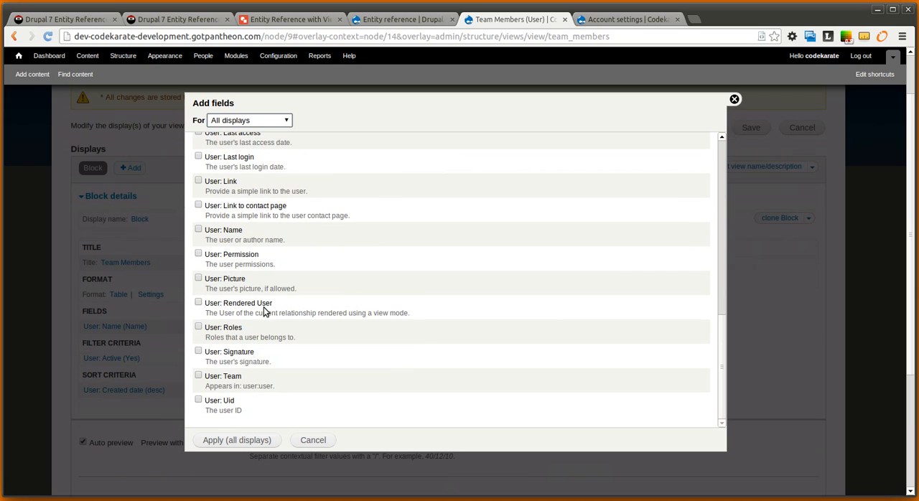
pyautogui.click(198, 400)
pyautogui.scroll(6, 243, 389)
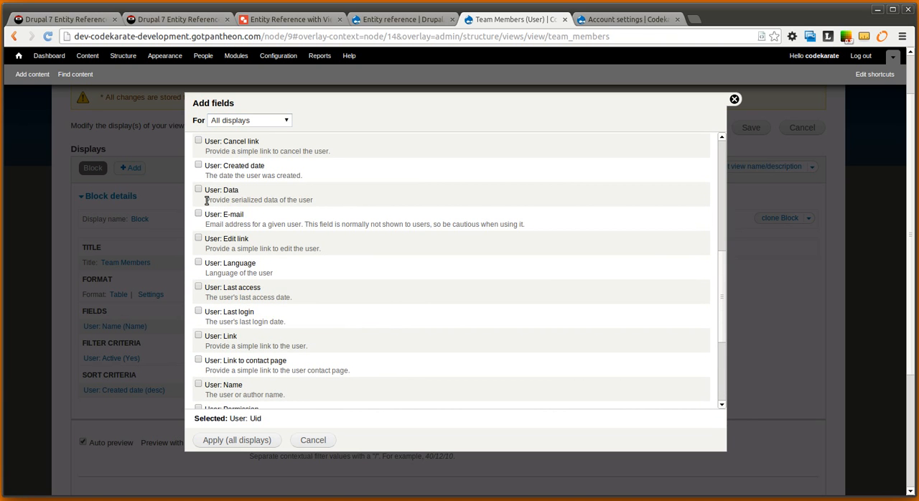
pyautogui.click(198, 215)
pyautogui.click(270, 440)
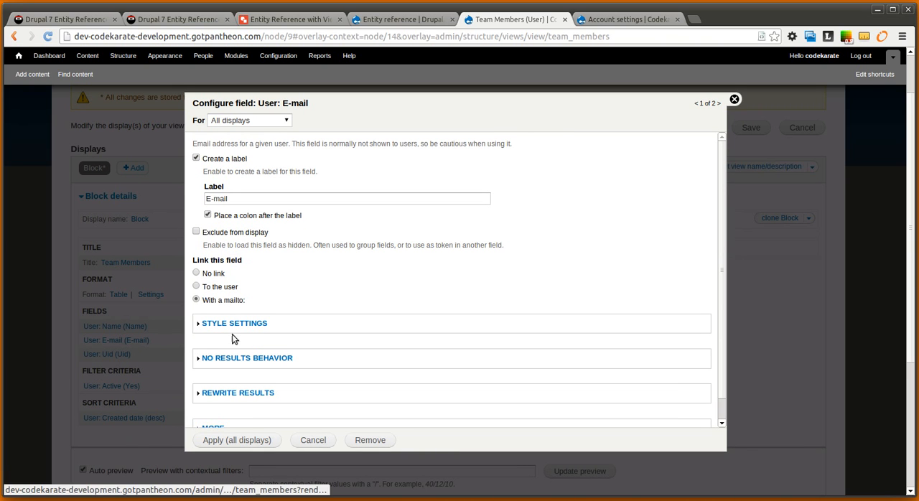
pyautogui.click(253, 441)
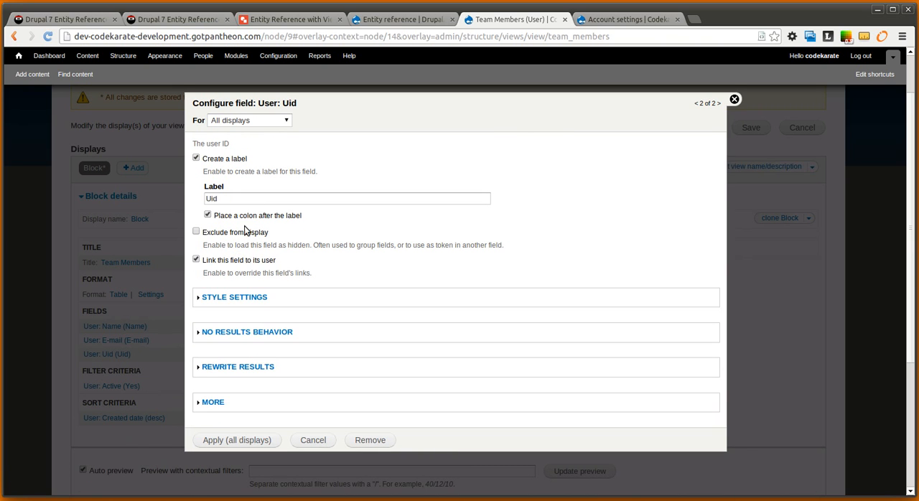
pyautogui.click(267, 439)
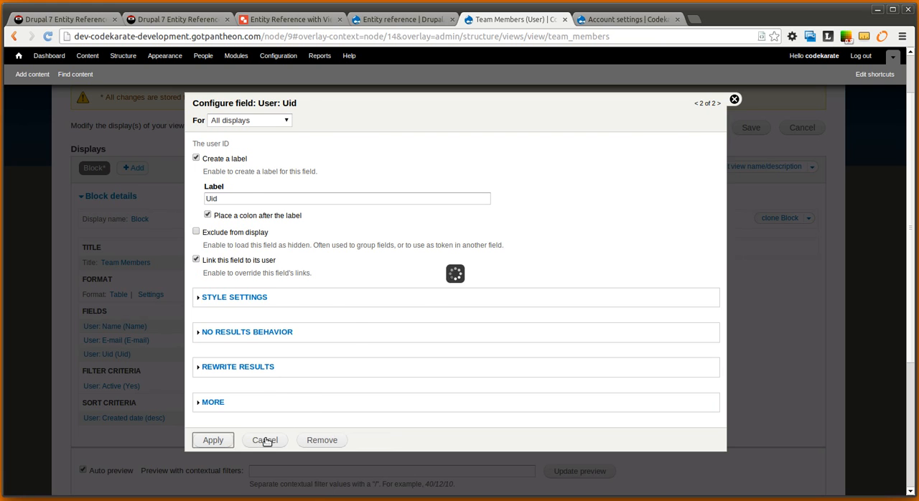
# Rearrange the fields so Uid comes before Name and E-mail, check the preview, and expand the view's advanced settings
pyautogui.click(305, 310)
pyautogui.click(291, 327)
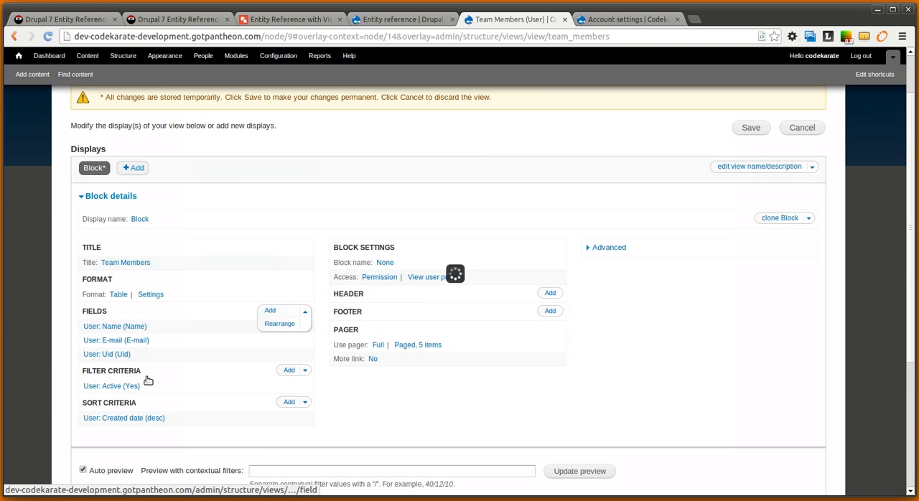
pyautogui.moveTo(92, 294); pyautogui.dragTo(92, 251)
pyautogui.click(133, 363)
pyautogui.scroll(-3, 165, 352)
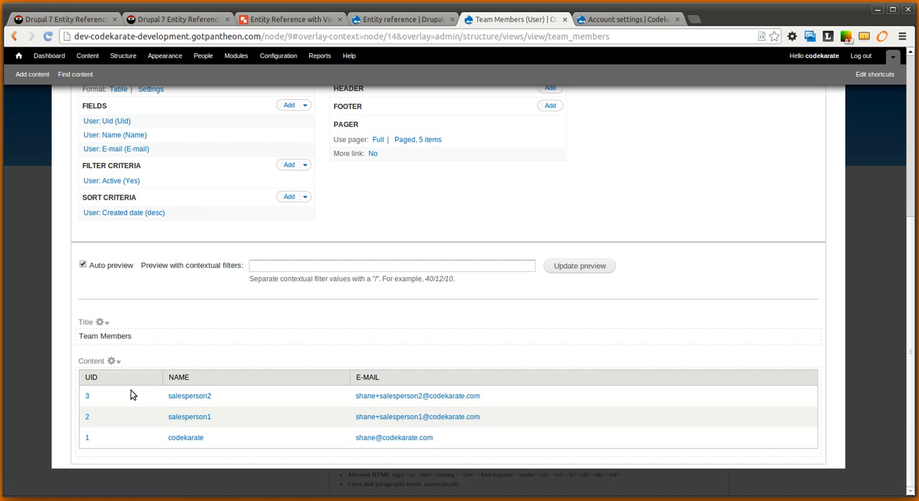
pyautogui.scroll(5, 292, 368)
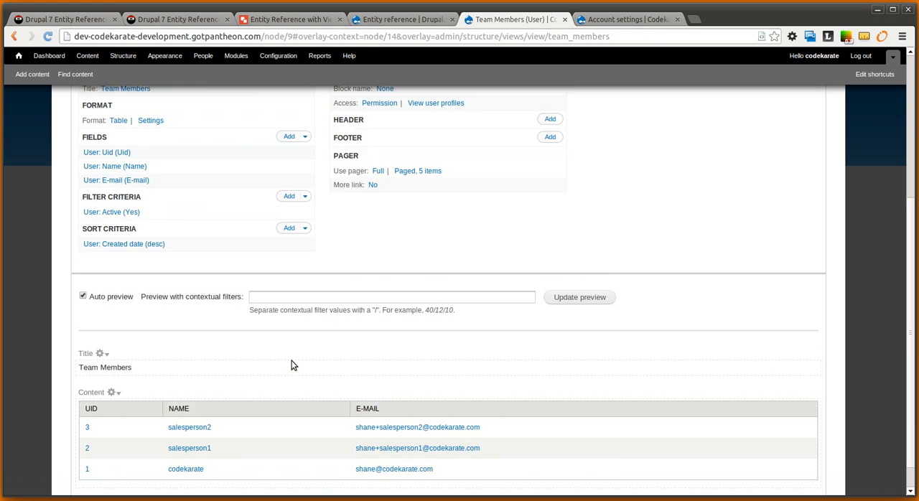
pyautogui.click(611, 198)
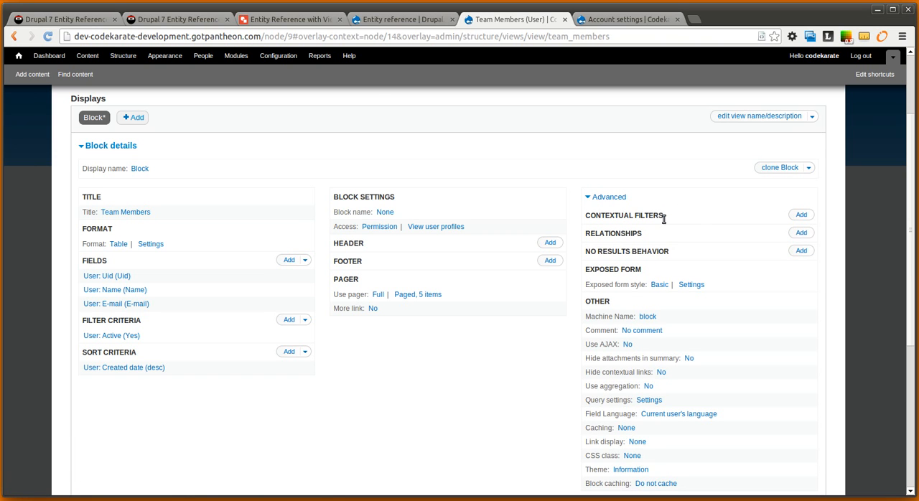
# Examine the two-way relationships between Team, User and Contact in the Google Drawings diagram
pyautogui.click(288, 20)
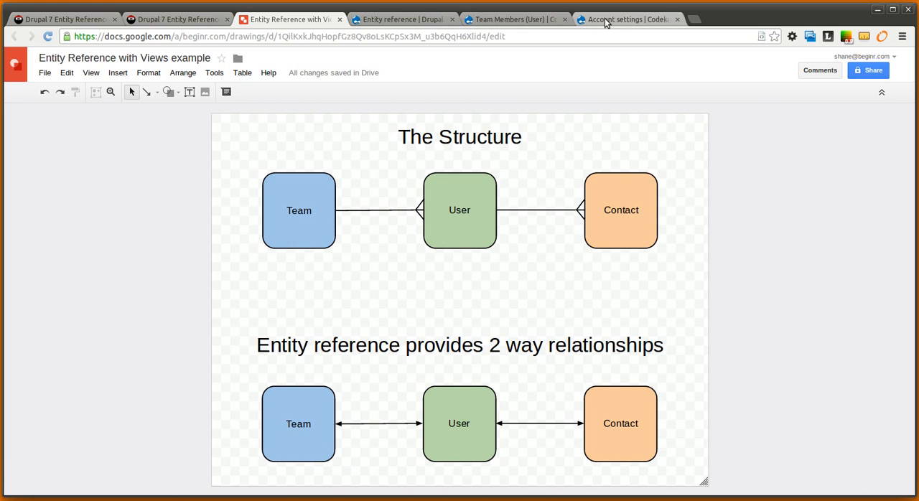
pyautogui.click(515, 20)
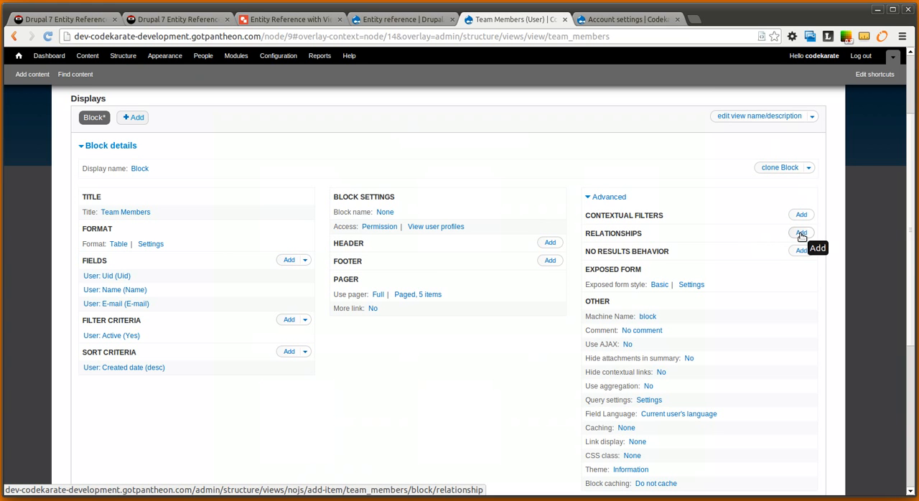
pyautogui.click(422, 22)
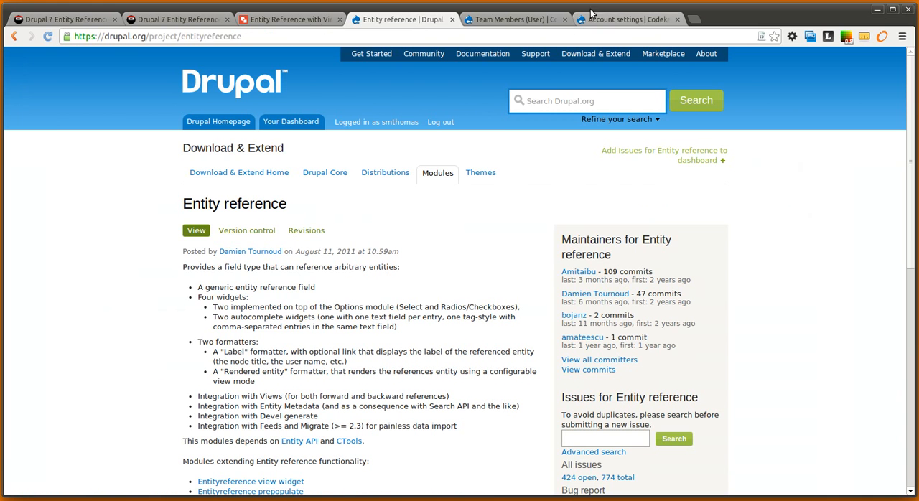
pyautogui.click(323, 19)
pyautogui.moveTo(409, 369); pyautogui.dragTo(506, 485)
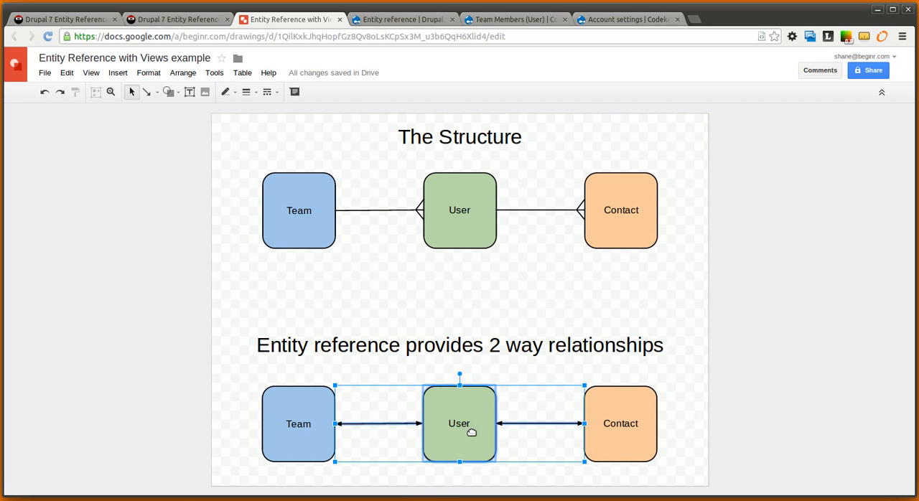
pyautogui.click(604, 405)
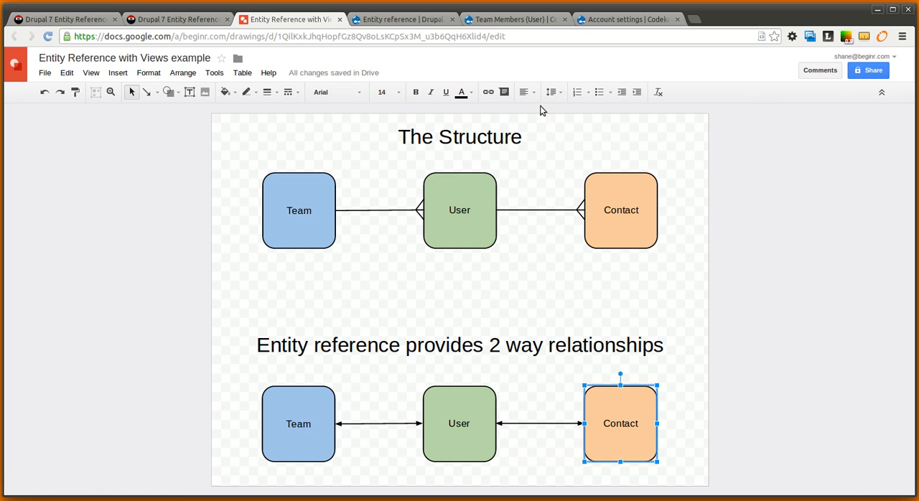
pyautogui.click(343, 455)
pyautogui.click(304, 424)
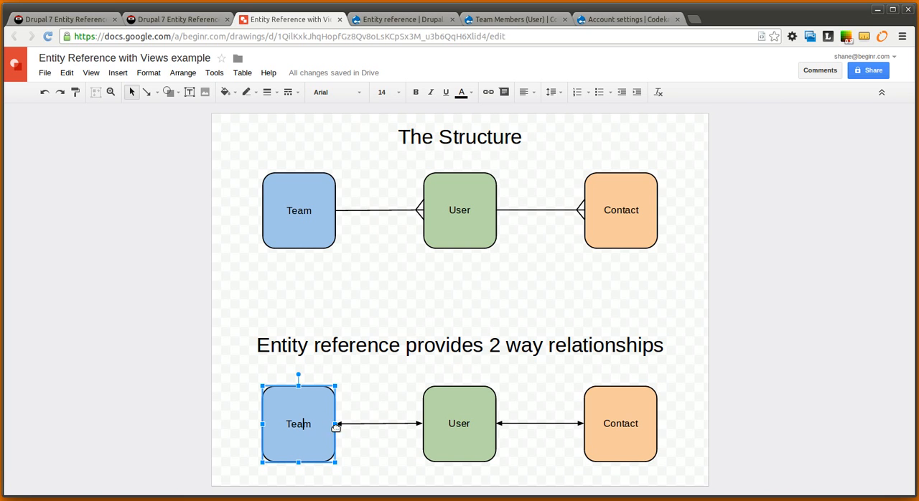
pyautogui.click(376, 424)
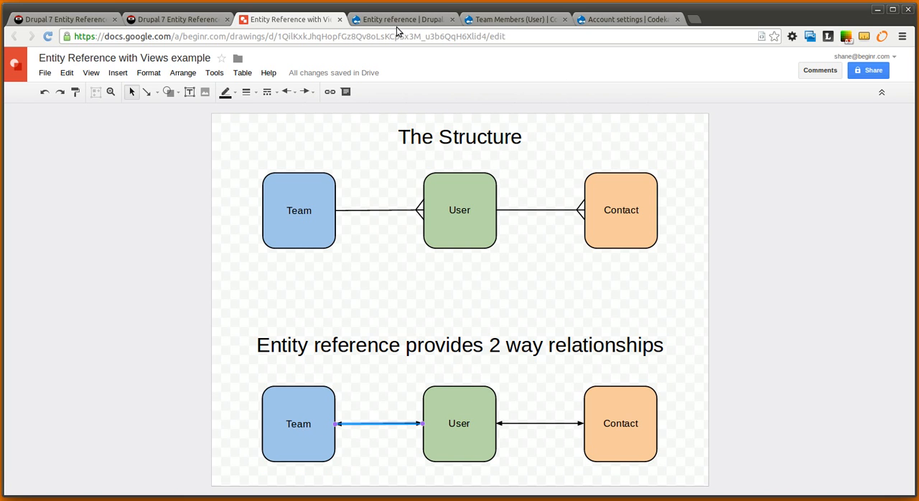
# Back in the Drupal Team Members view, add a required Entity Reference relationship to the Content entity referenced via field_team
pyautogui.click(513, 19)
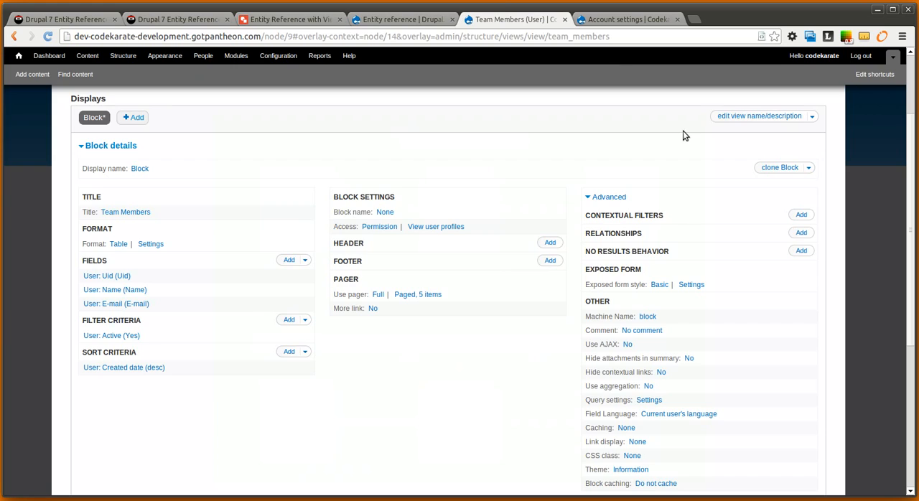
pyautogui.click(798, 234)
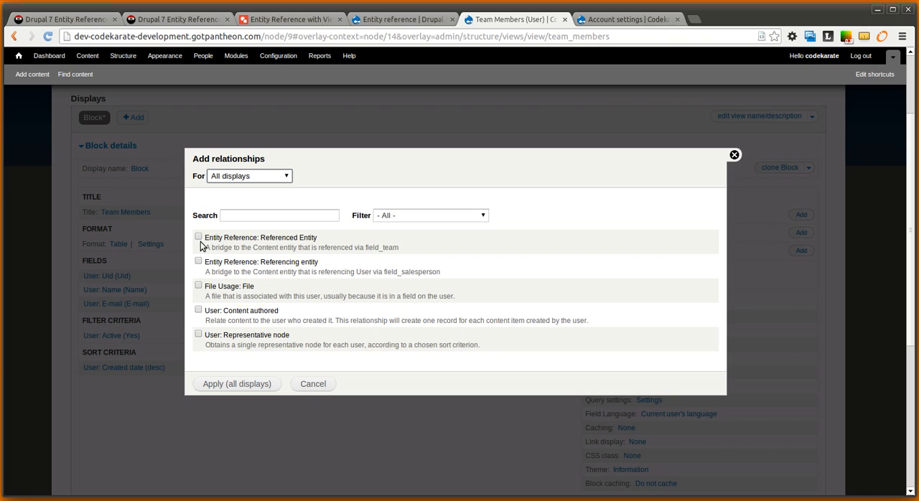
pyautogui.moveTo(215, 248); pyautogui.dragTo(397, 248)
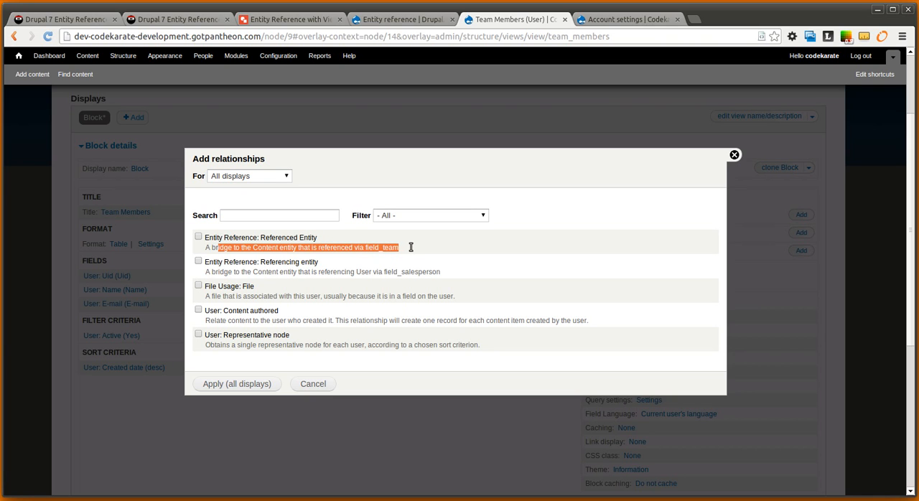
pyautogui.click(408, 247)
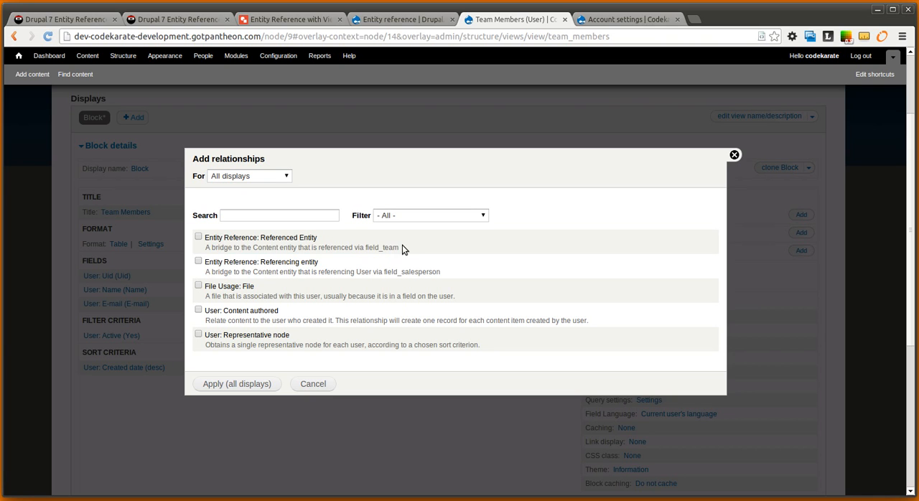
pyautogui.click(199, 240)
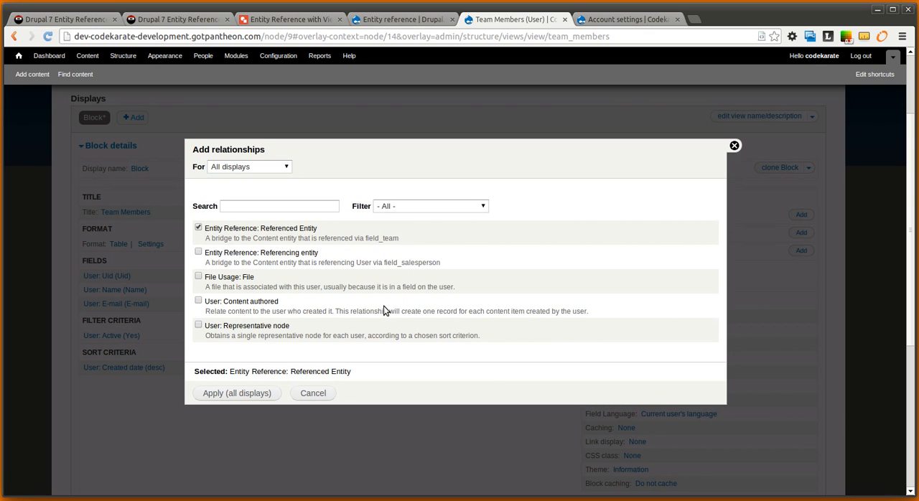
pyautogui.moveTo(364, 237); pyautogui.dragTo(395, 236)
pyautogui.click(256, 395)
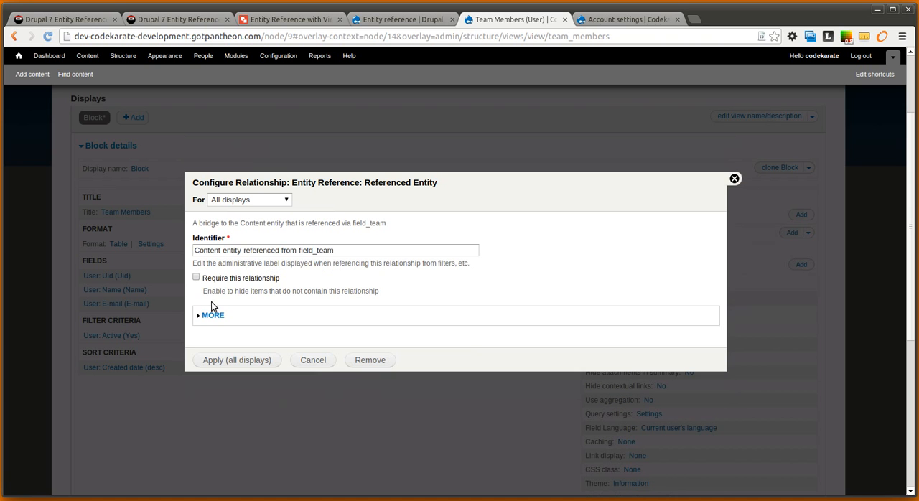
pyautogui.click(196, 279)
pyautogui.click(248, 360)
pyautogui.scroll(-3, 461, 409)
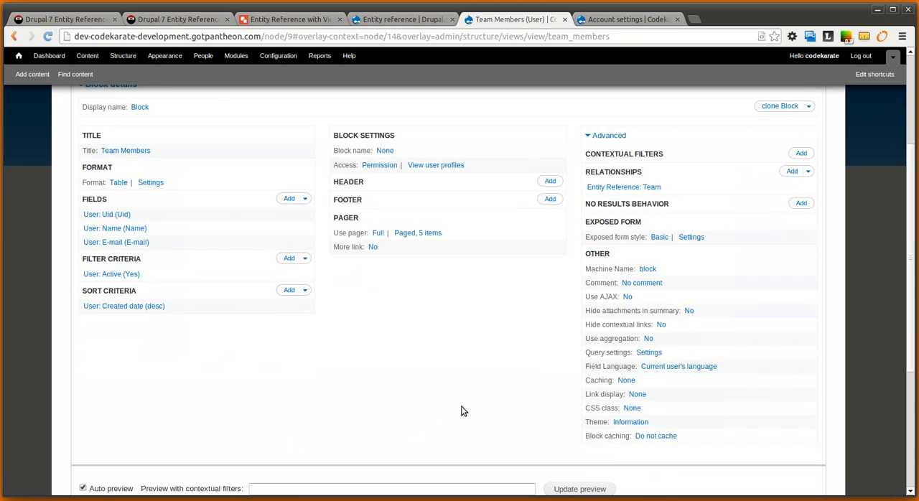
pyautogui.scroll(2, 456, 278)
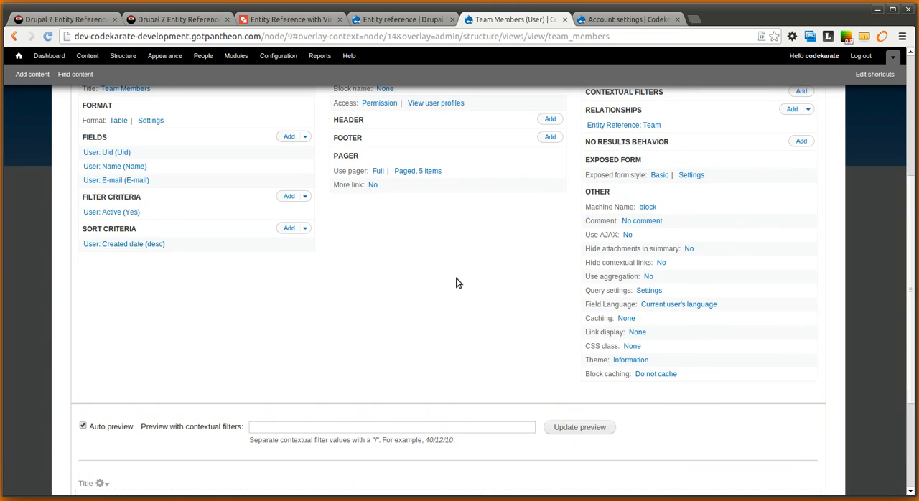
# Add a contextual filter on Content: Nid to all displays of the Team Members view
pyautogui.scroll(-2, 463, 337)
pyautogui.scroll(-2, 463, 344)
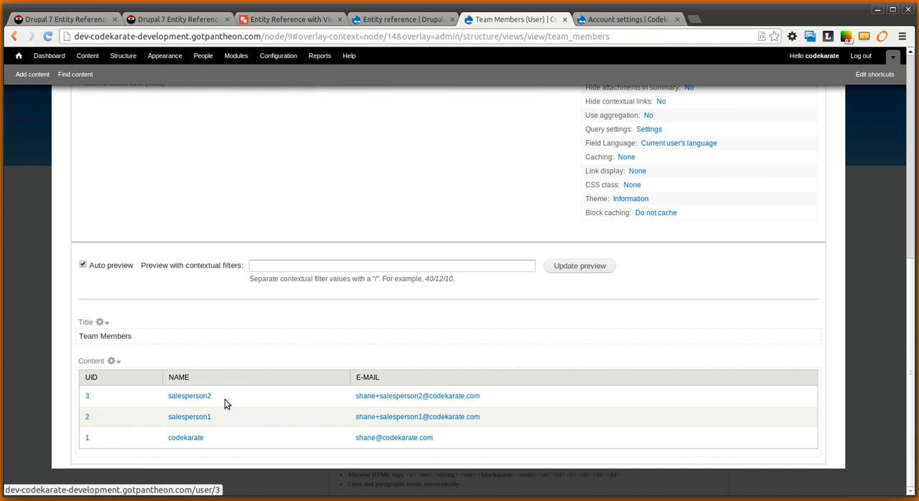
pyautogui.scroll(2, 491, 340)
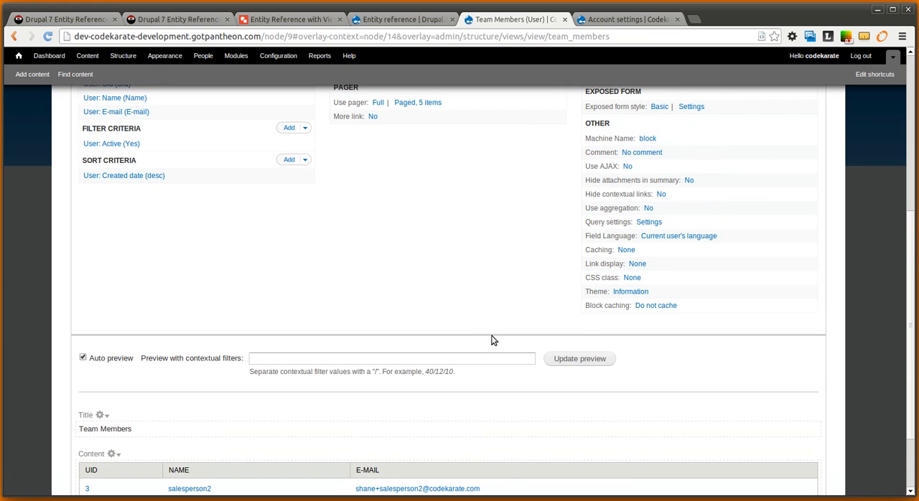
pyautogui.scroll(3, 516, 203)
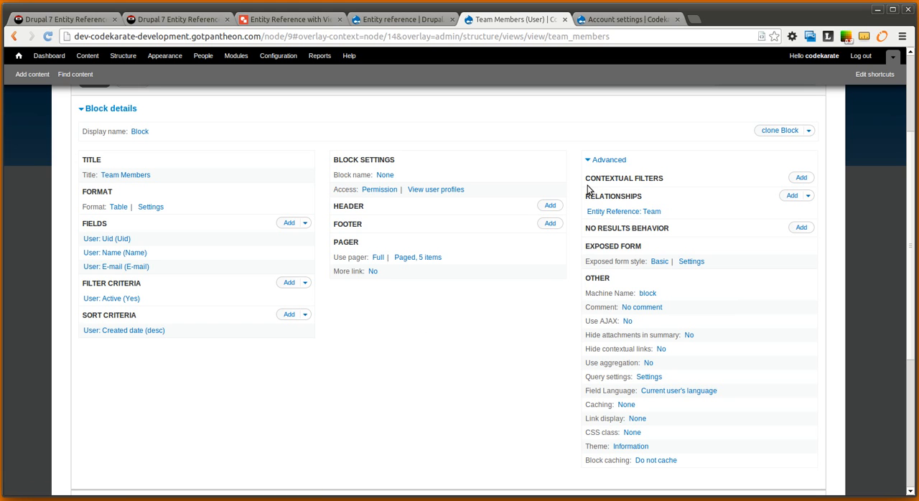
pyautogui.moveTo(583, 181); pyautogui.dragTo(682, 178)
pyautogui.click(800, 177)
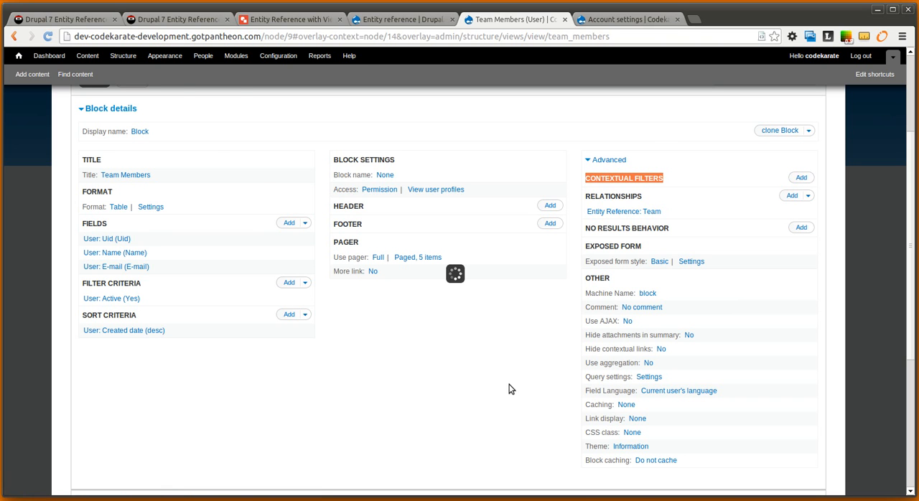
pyautogui.scroll(-3, 441, 318)
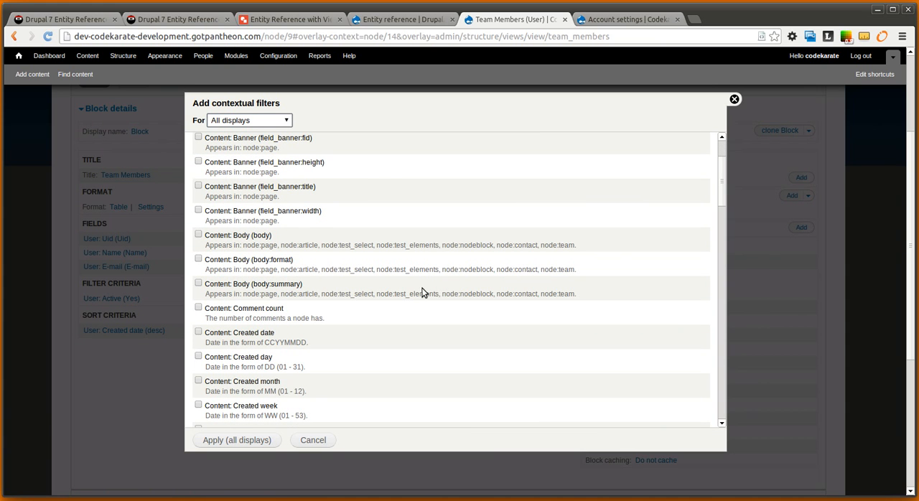
pyautogui.scroll(2, 422, 292)
pyautogui.scroll(-1, 422, 292)
pyautogui.scroll(-6, 422, 292)
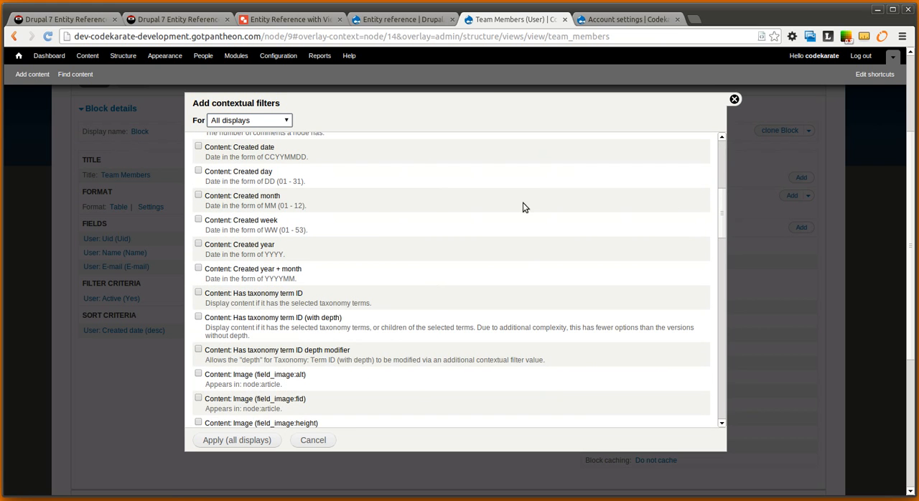
pyautogui.scroll(-6, 522, 209)
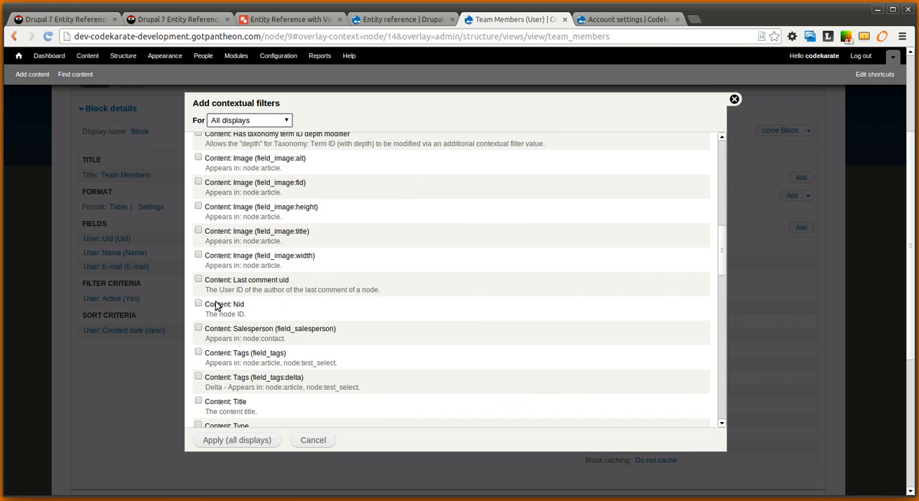
pyautogui.click(205, 306)
pyautogui.click(262, 438)
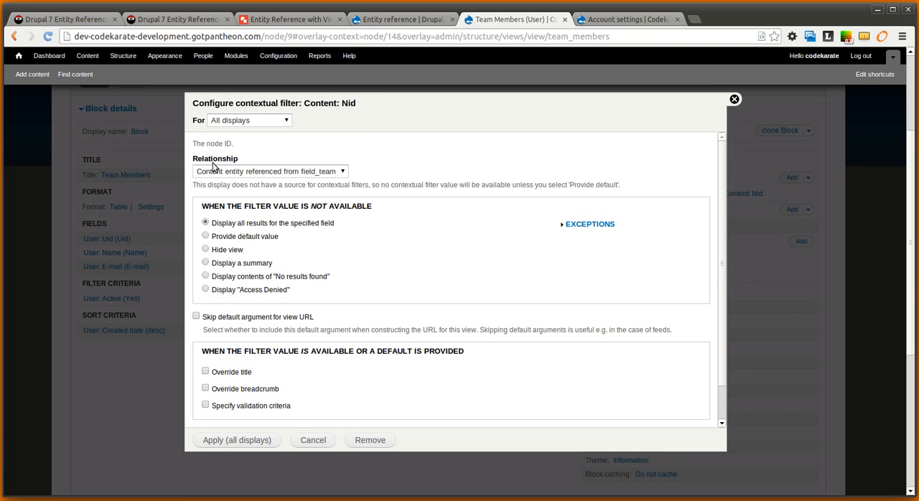
# Use the content entity referenced from field_team as the filter's relationship and provide Content ID from URL as its default value
pyautogui.click(259, 174)
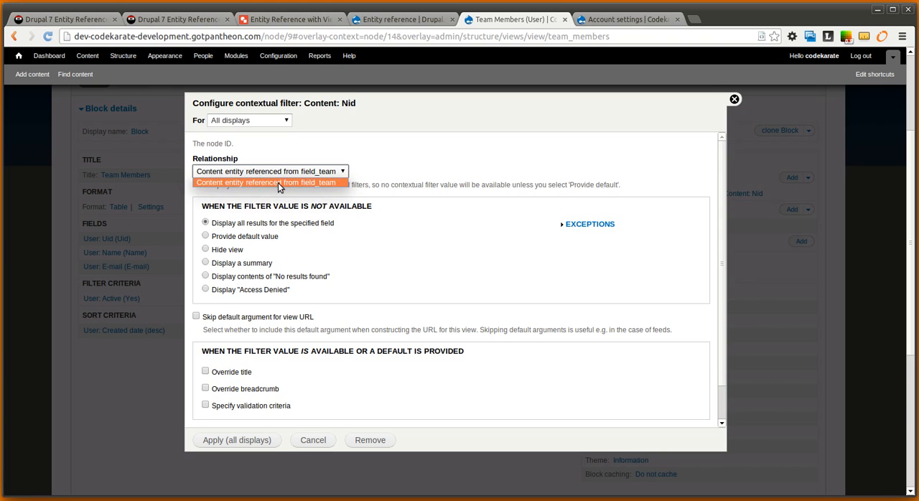
pyautogui.click(280, 184)
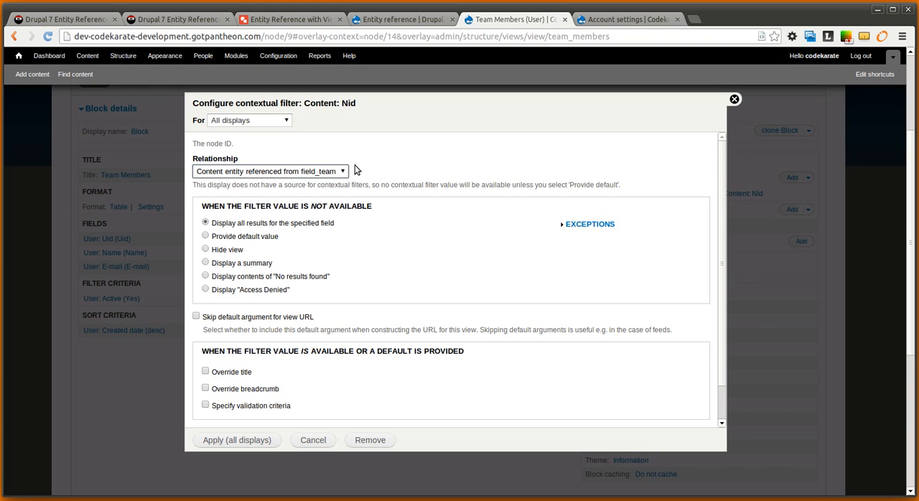
pyautogui.click(324, 175)
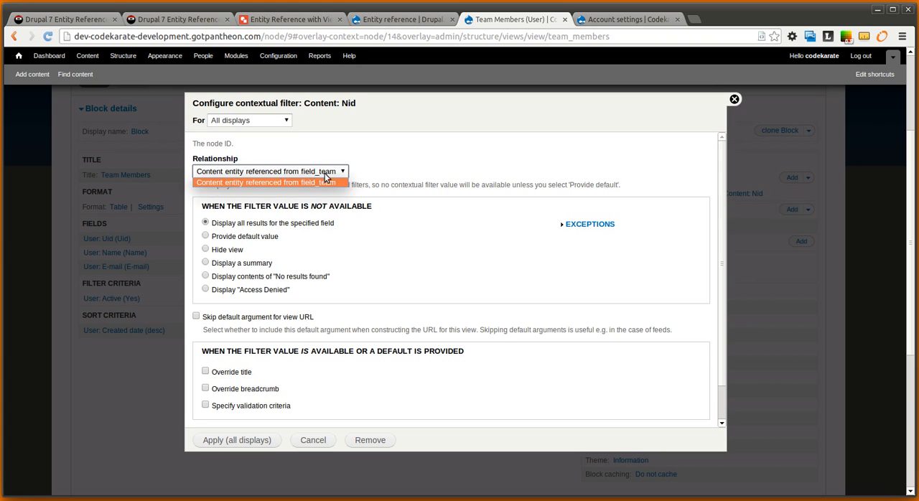
pyautogui.click(300, 184)
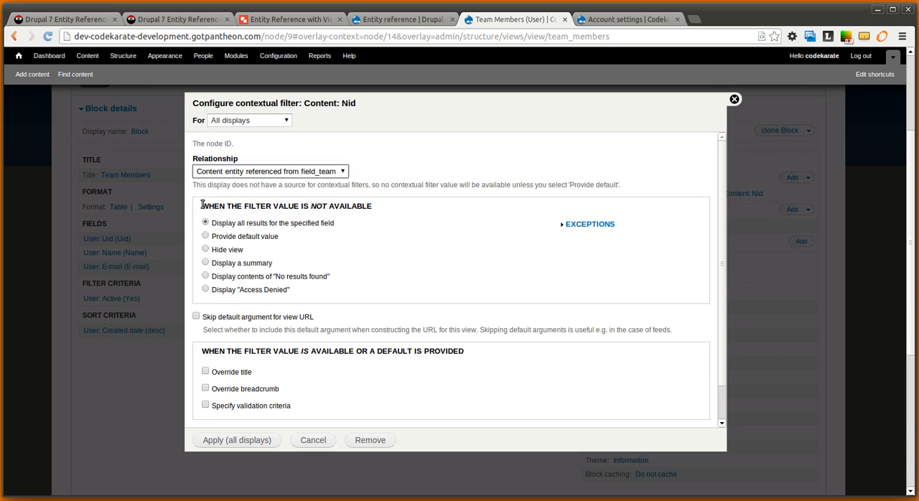
pyautogui.moveTo(203, 205); pyautogui.dragTo(361, 199)
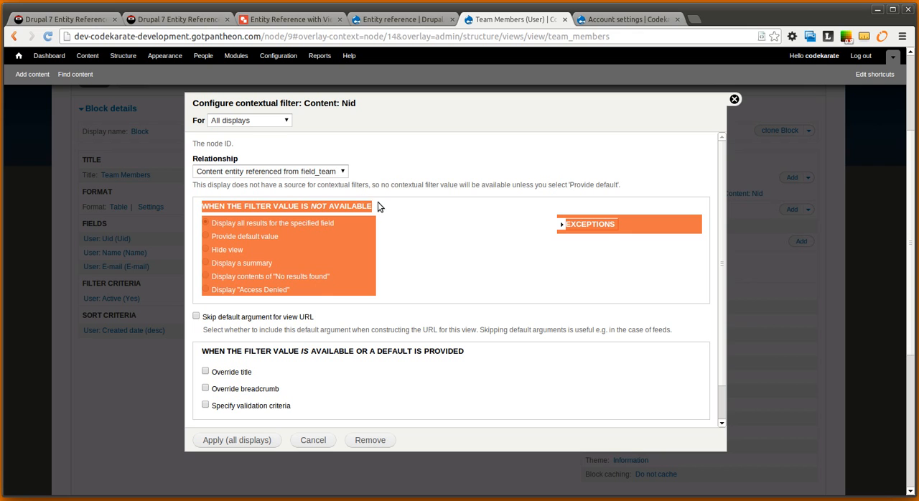
pyautogui.click(243, 207)
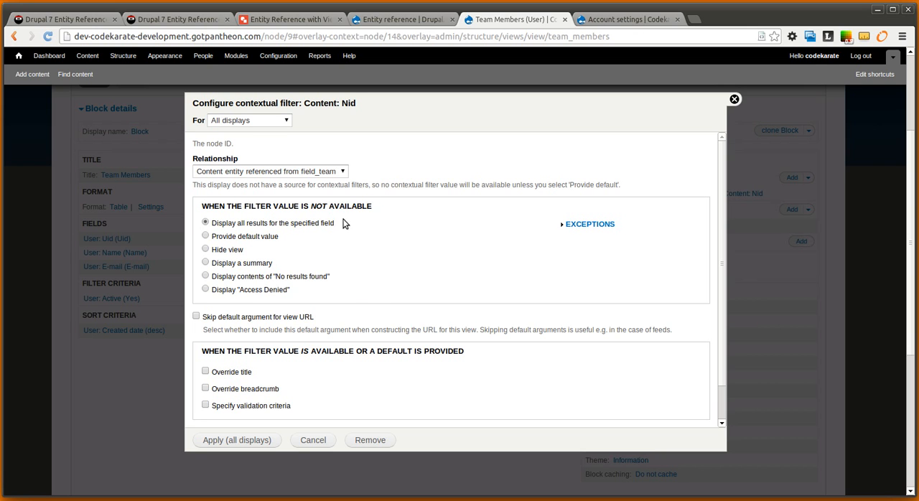
pyautogui.click(206, 236)
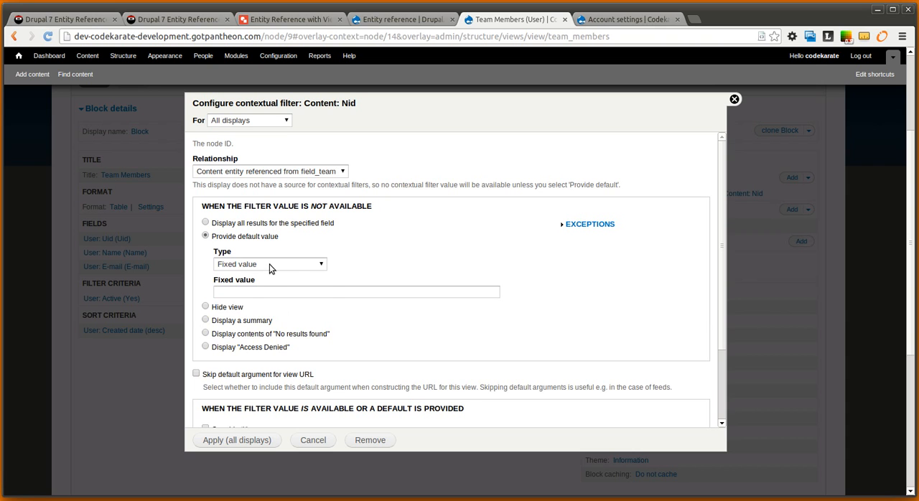
pyautogui.click(293, 264)
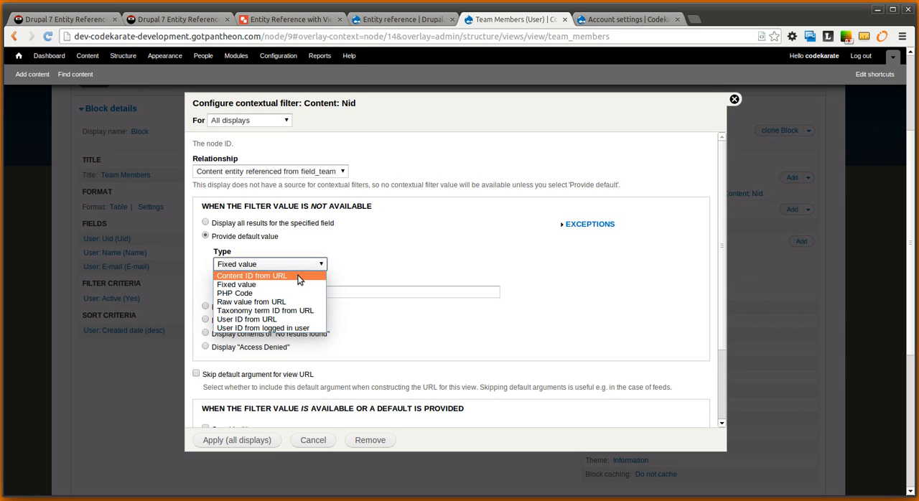
pyautogui.click(298, 277)
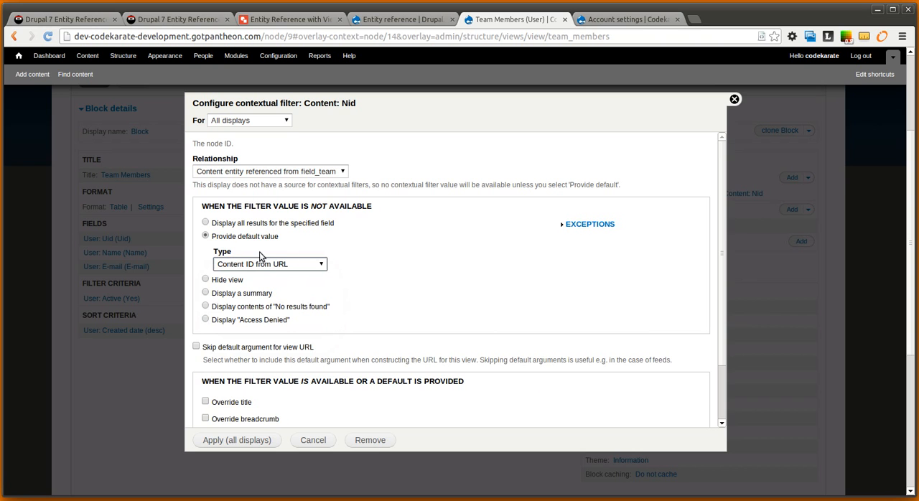
# Specify validation criteria for the Nid filter using the Content validator limited to the Team content type, and apply to all displays
pyautogui.scroll(-1, 411, 279)
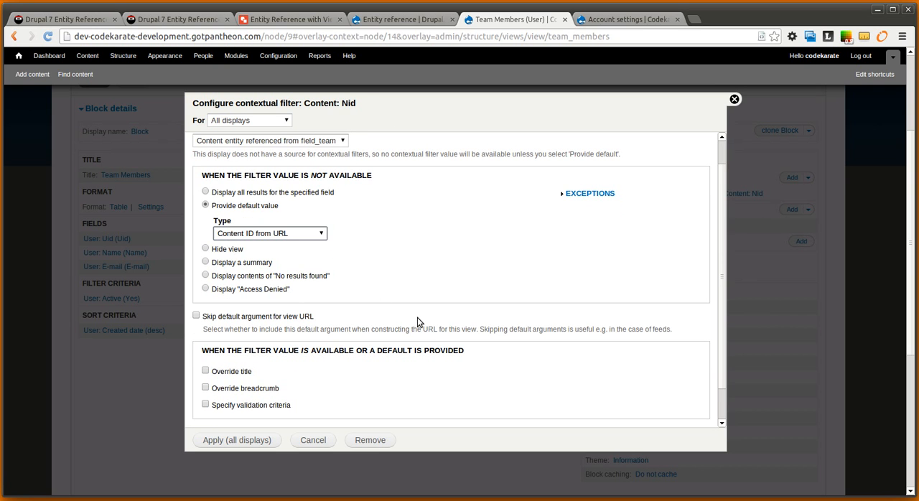
pyautogui.scroll(-1, 480, 371)
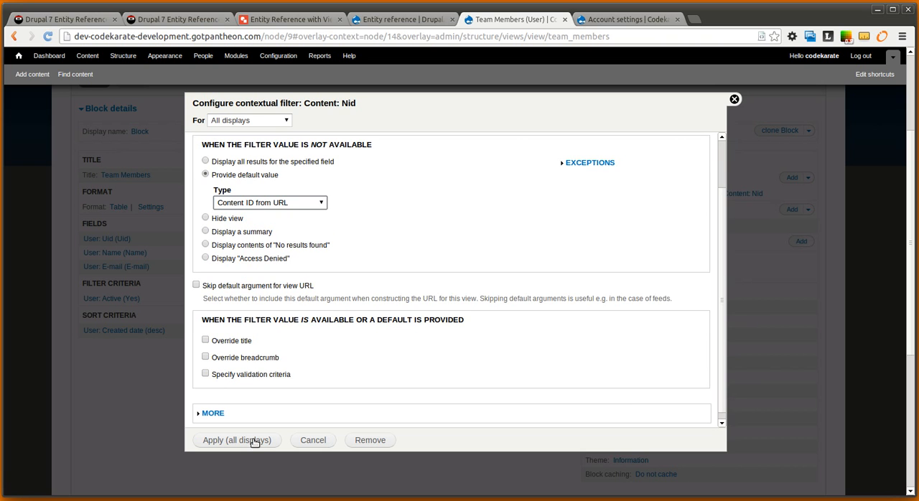
pyautogui.click(206, 374)
pyautogui.scroll(-2, 387, 349)
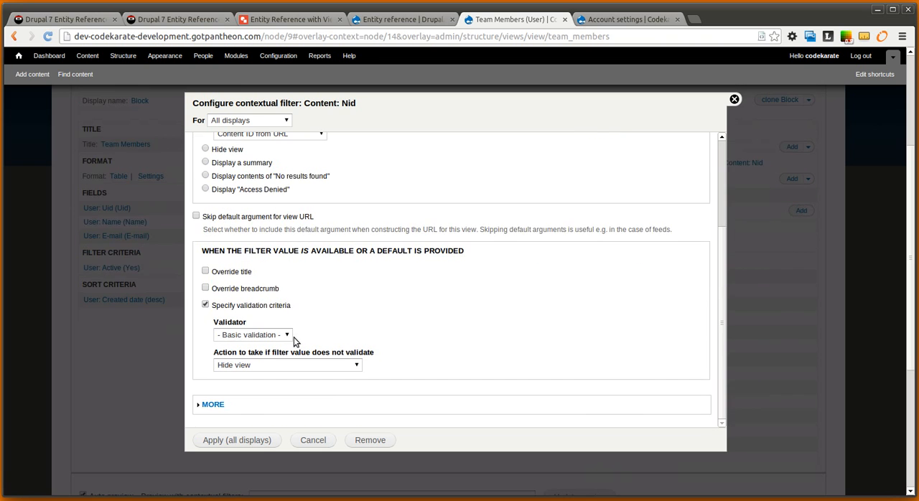
pyautogui.click(290, 336)
pyautogui.click(281, 355)
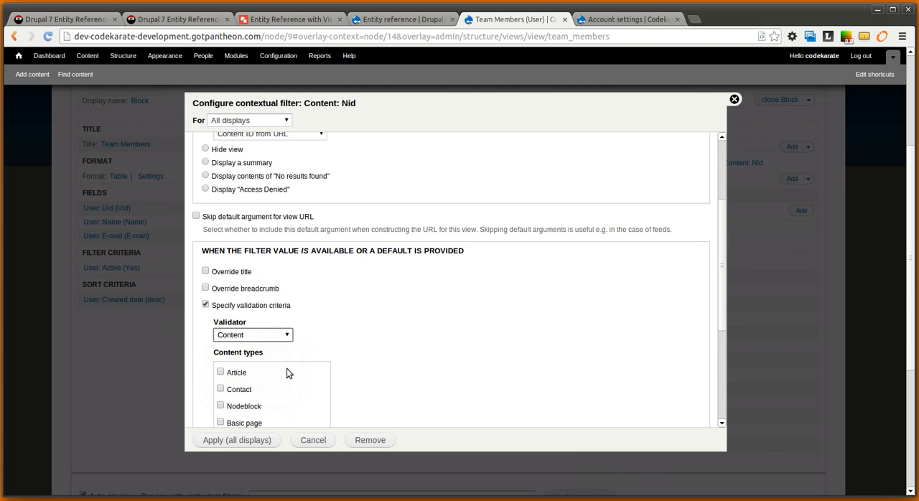
pyautogui.scroll(-2, 287, 373)
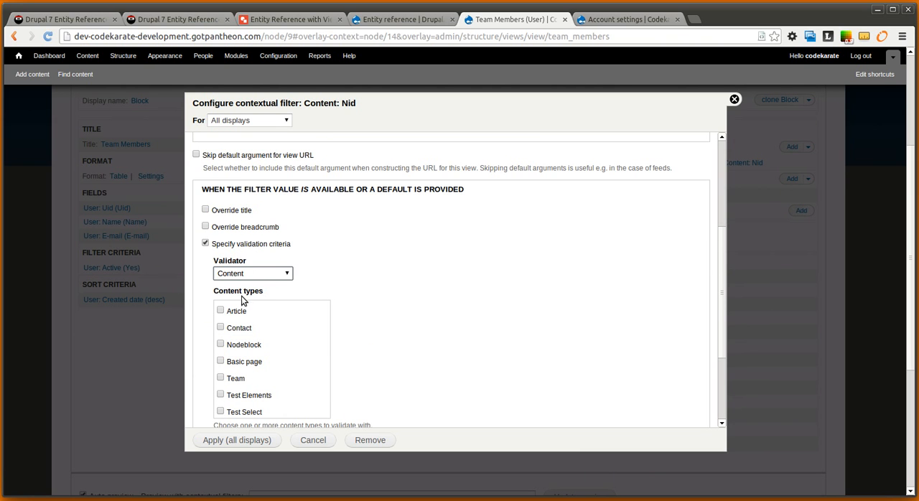
pyautogui.scroll(-1, 294, 337)
pyautogui.click(221, 347)
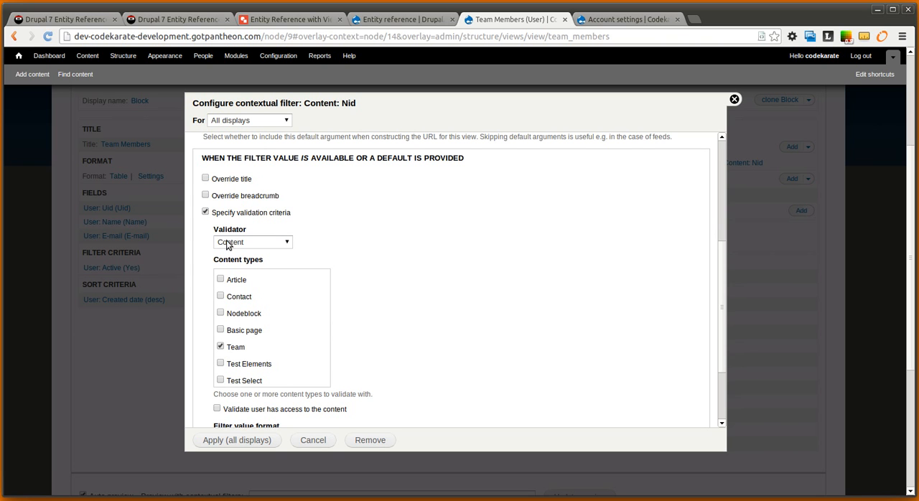
pyautogui.scroll(-3, 326, 377)
pyautogui.scroll(-1, 274, 389)
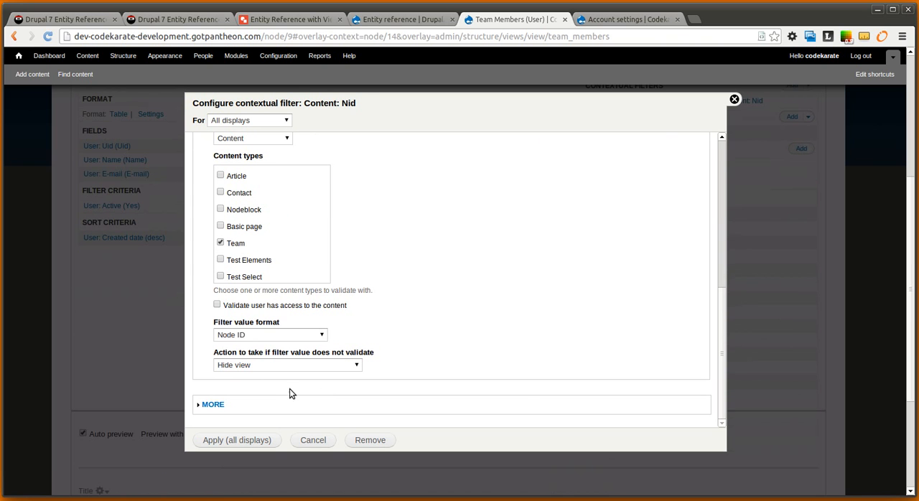
pyautogui.scroll(-3, 193, 375)
pyautogui.click(270, 442)
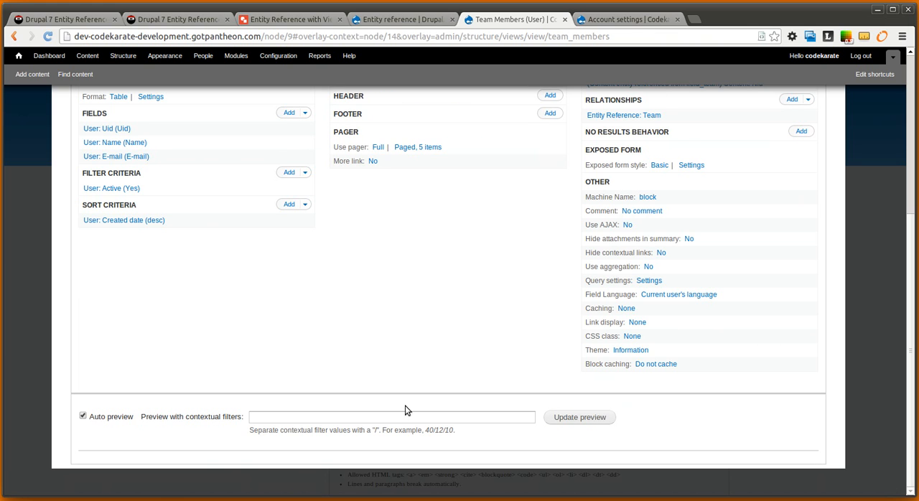
# Open the site's content list in a new browser tab and open Team 1 for editing to read its node ID
pyautogui.scroll(3, 544, 279)
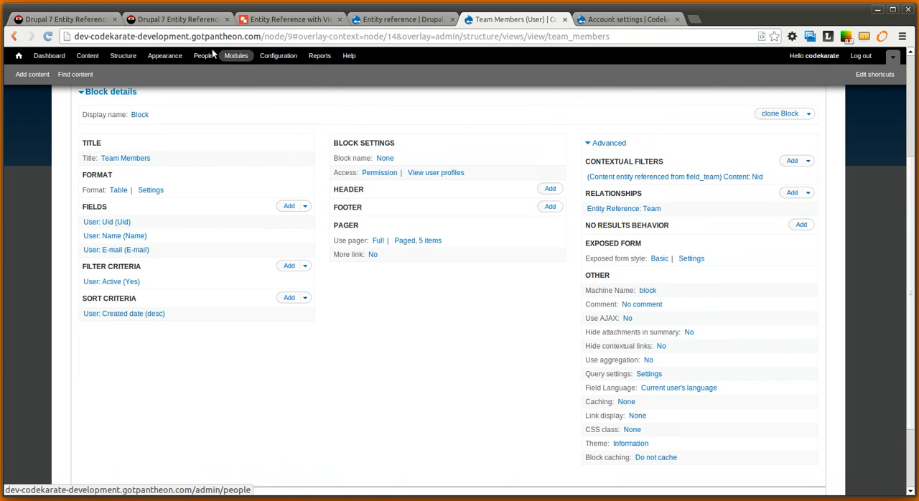
pyautogui.rightClick(80, 62)
pyautogui.click(100, 65)
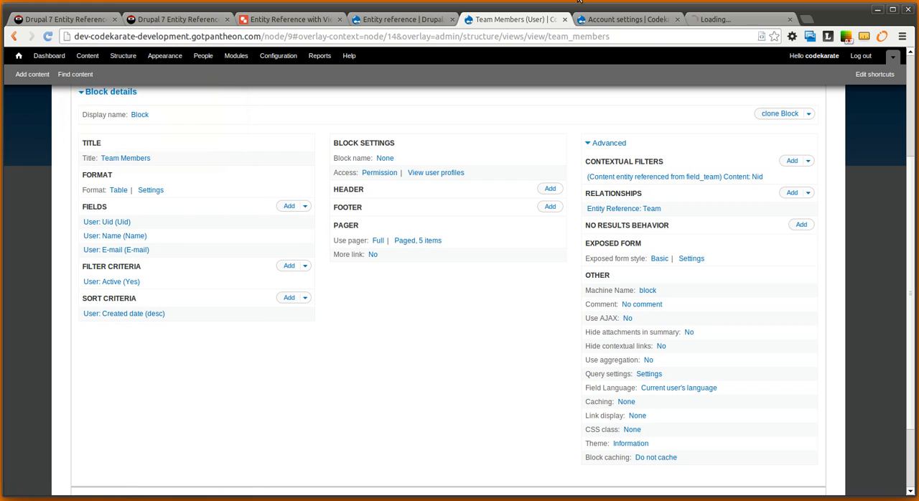
pyautogui.click(713, 20)
pyautogui.scroll(-2, 366, 336)
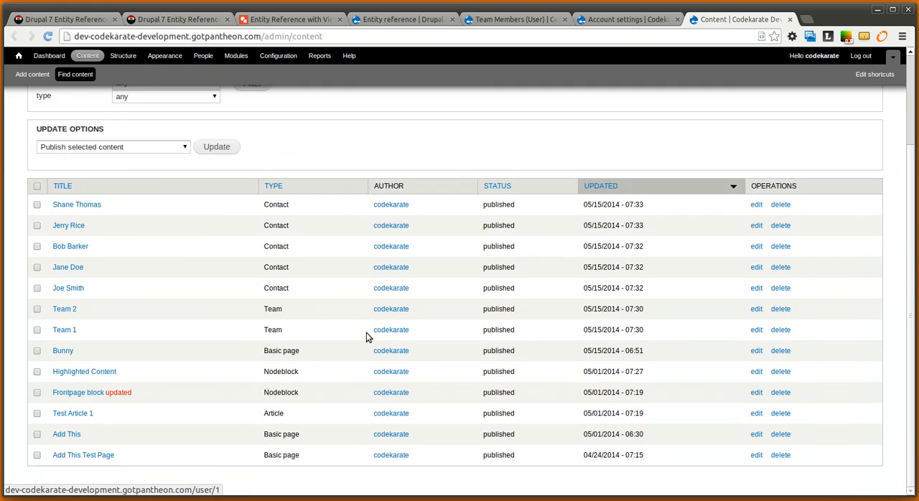
pyautogui.scroll(1, 366, 336)
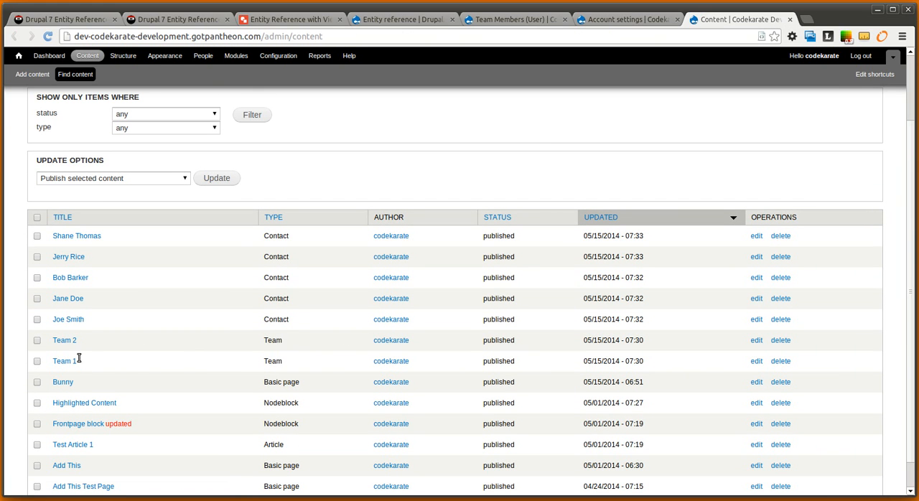
pyautogui.moveTo(79, 359); pyautogui.dragTo(73, 341)
pyautogui.click(135, 360)
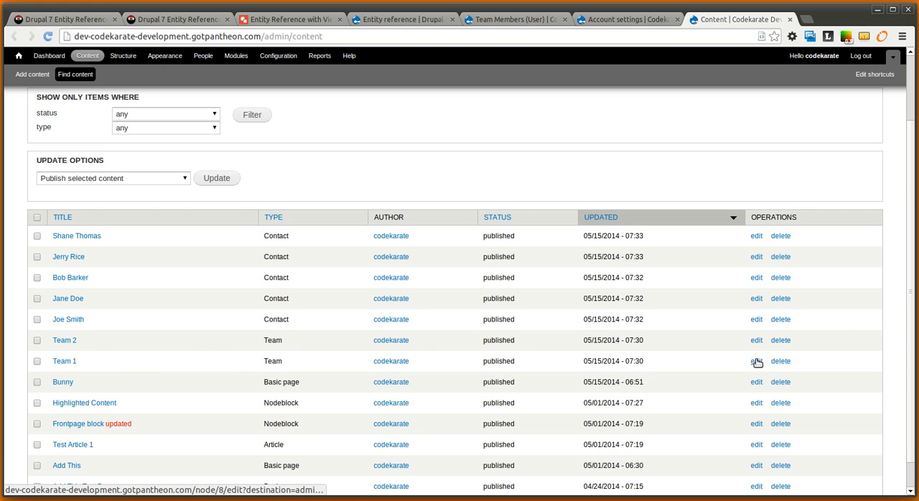
pyautogui.click(756, 362)
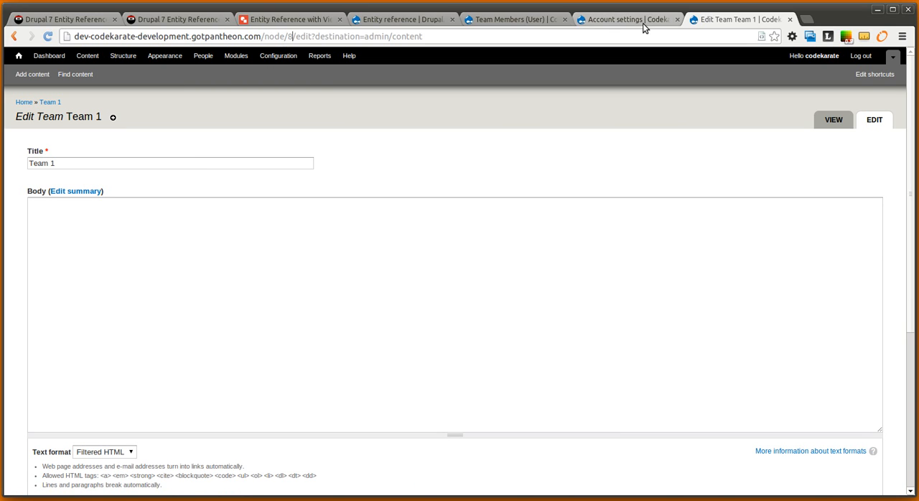
# Return to the Team Members view and preview it with the contextual filter value 8
pyautogui.click(607, 22)
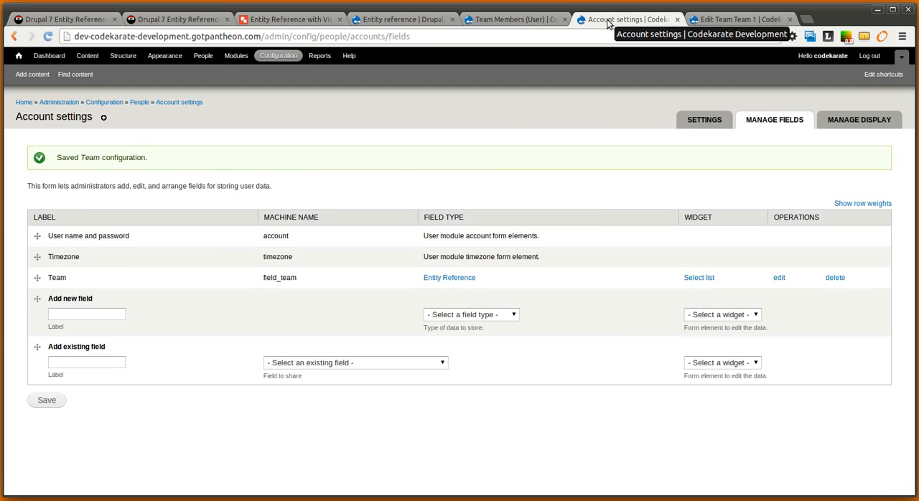
pyautogui.click(495, 20)
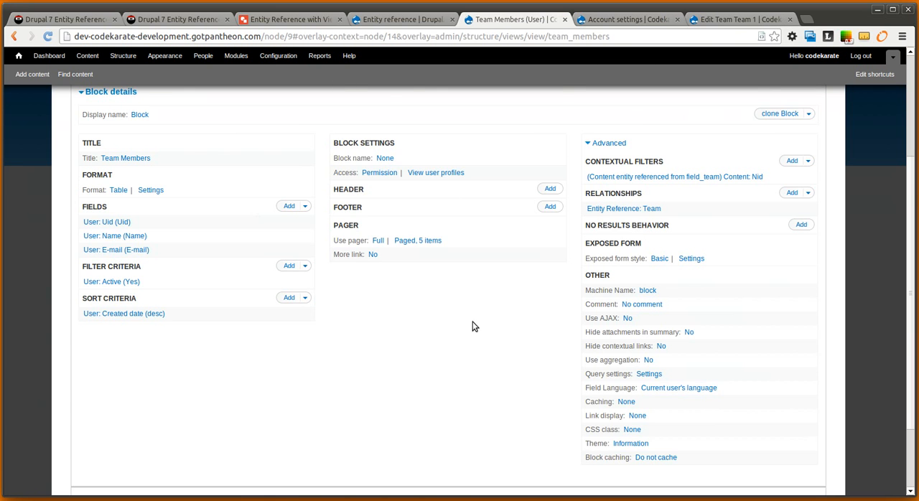
pyautogui.scroll(-3, 472, 327)
pyautogui.click(372, 417)
pyautogui.write('8')
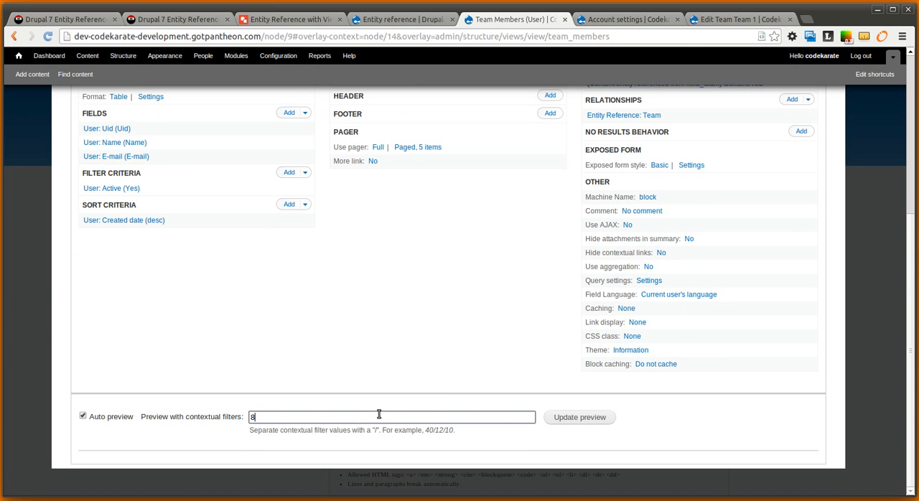
pyautogui.click(588, 417)
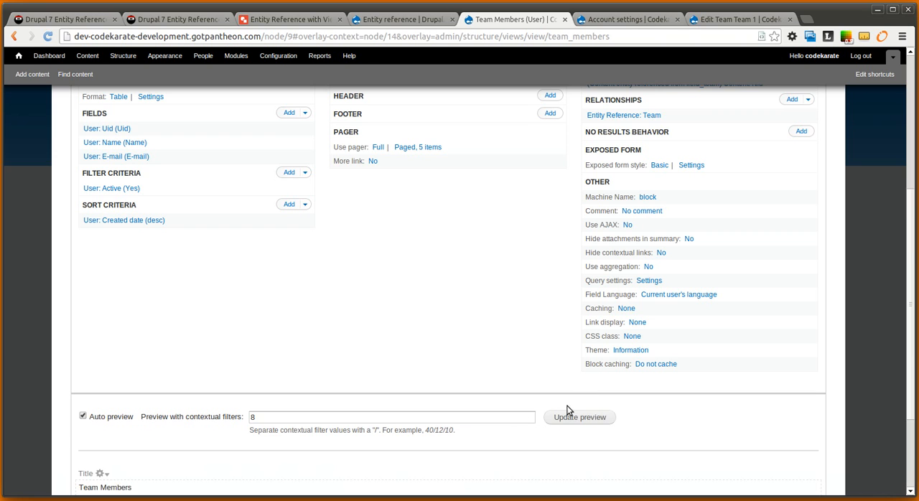
# Open Team 2 for editing from the site's content list to read its node ID
pyautogui.scroll(-3, 508, 416)
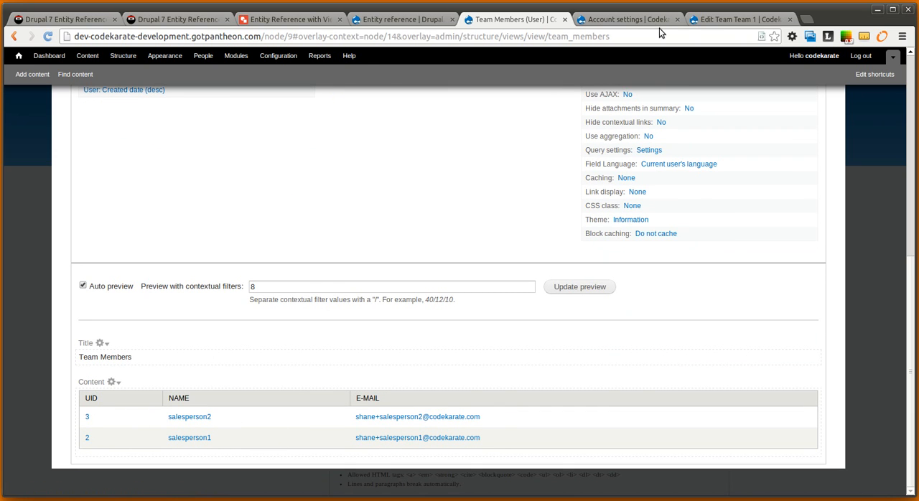
pyautogui.click(707, 19)
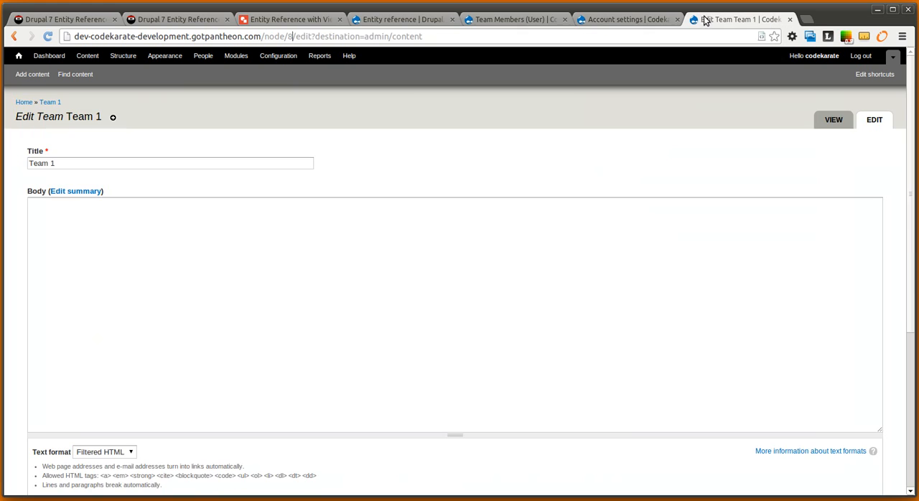
pyautogui.click(15, 36)
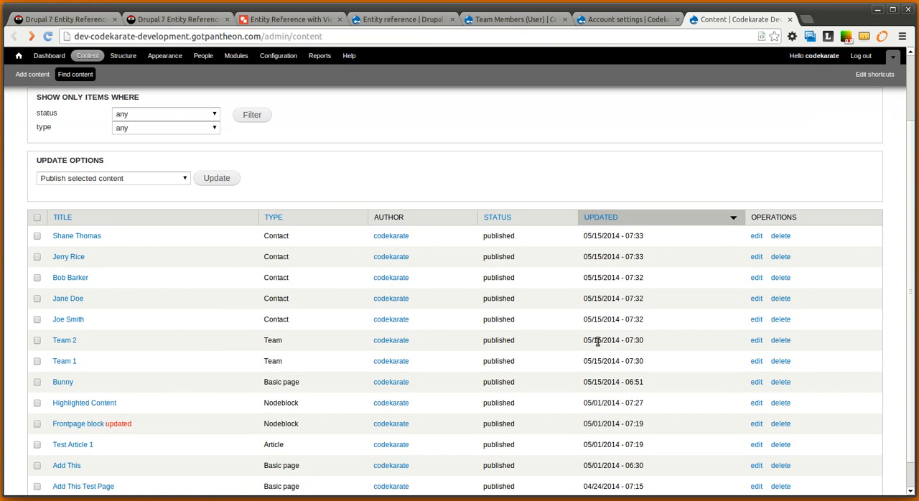
pyautogui.click(757, 341)
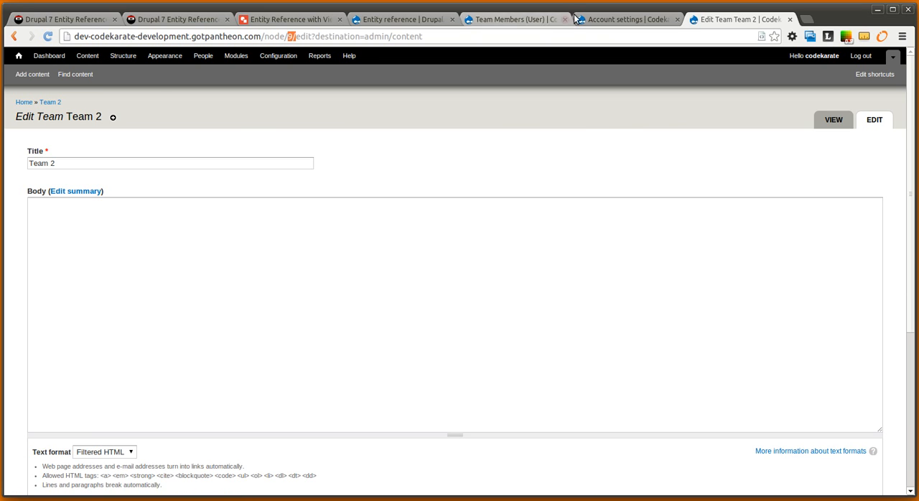
# Return to the Team Members view and preview it with the contextual filter value 9
pyautogui.click(527, 19)
pyautogui.moveTo(283, 291); pyautogui.dragTo(207, 286)
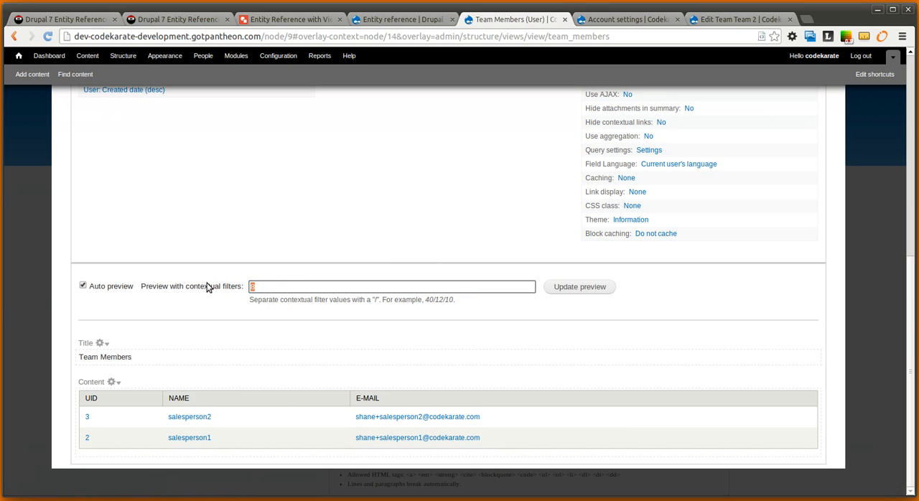
pyautogui.click(567, 286)
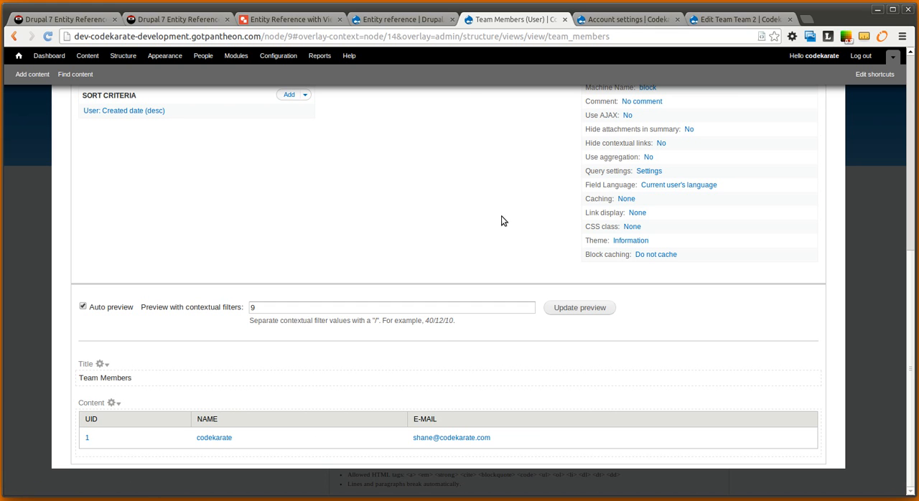
# Save the Team Members view and open the site's block administration page
pyautogui.scroll(5, 428, 244)
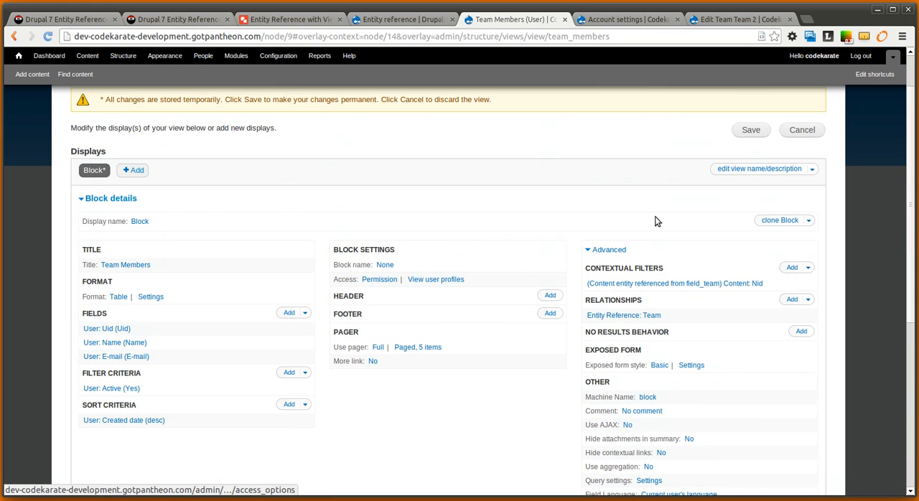
pyautogui.click(751, 131)
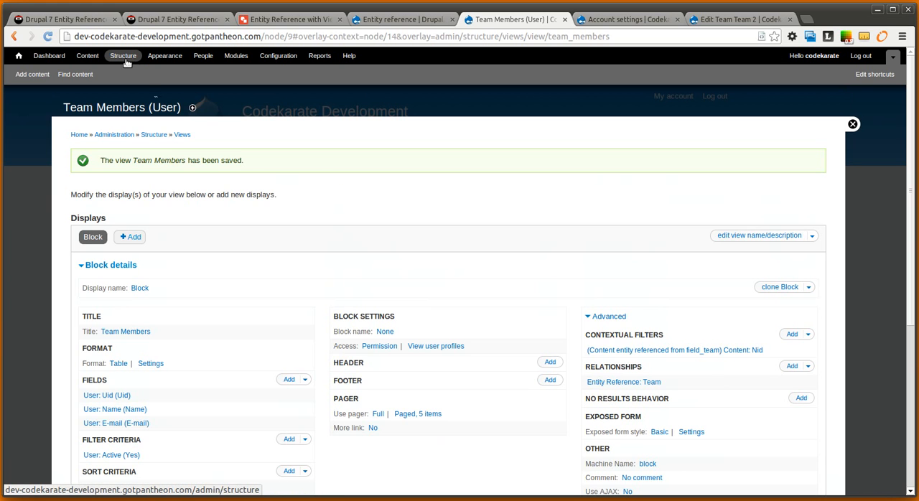
pyautogui.click(126, 63)
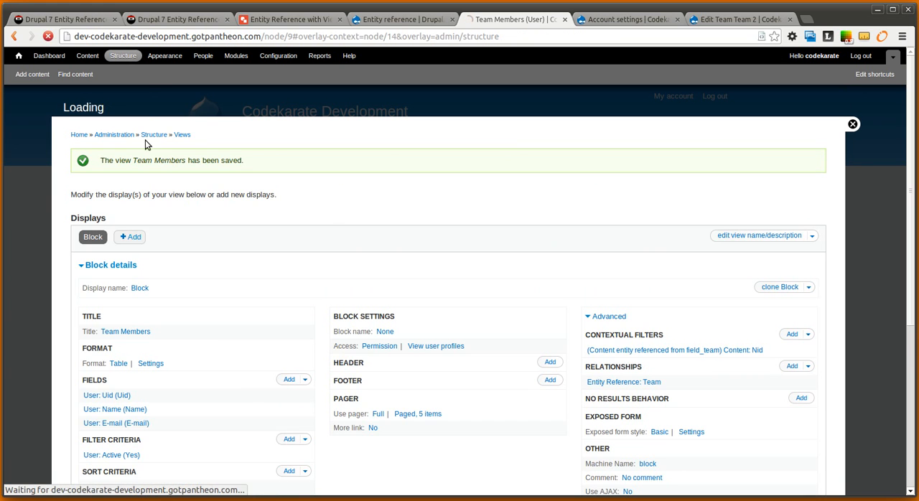
pyautogui.click(108, 155)
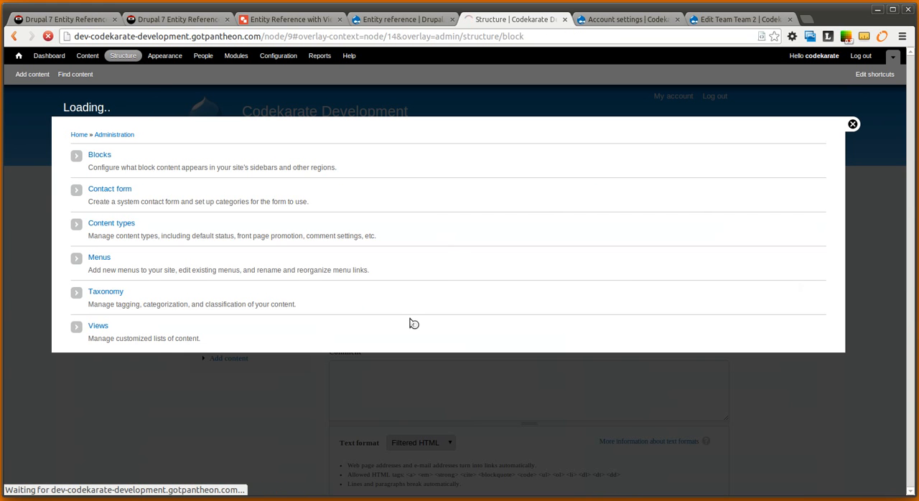
# Place the View: Team Members block in the Sidebar first region between Search form and Navigation, and save the block layout
pyautogui.scroll(-4, 260, 324)
pyautogui.scroll(-7, 260, 325)
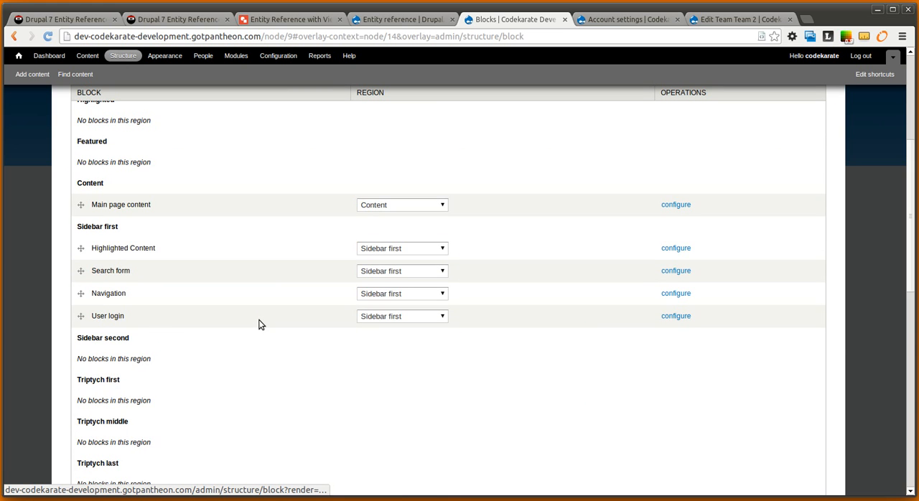
pyautogui.scroll(-3, 259, 325)
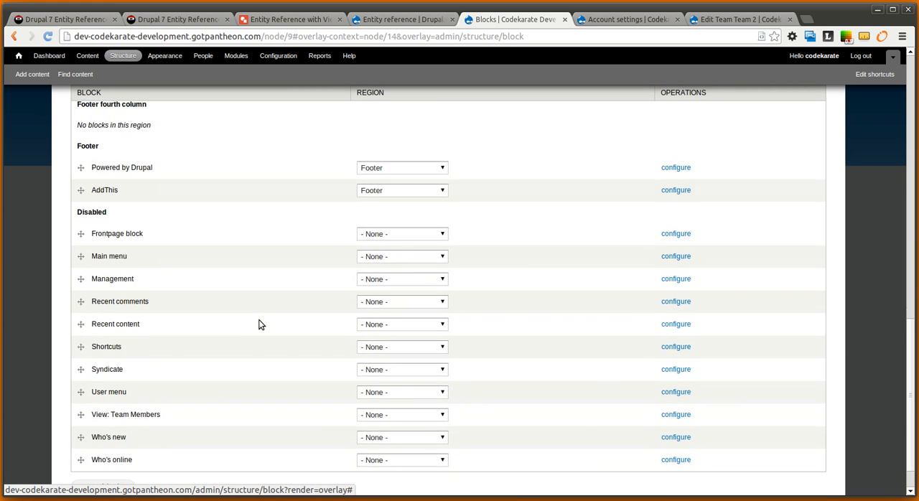
pyautogui.moveTo(93, 369); pyautogui.dragTo(102, 152)
pyautogui.scroll(5, 102, 155)
pyautogui.moveTo(81, 303); pyautogui.dragTo(95, 128)
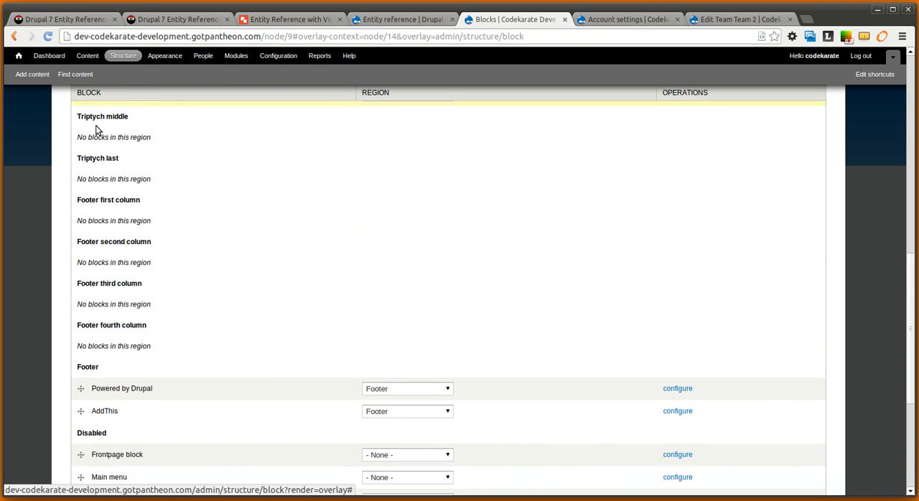
pyautogui.scroll(8, 143, 158)
pyautogui.moveTo(75, 342); pyautogui.dragTo(97, 192)
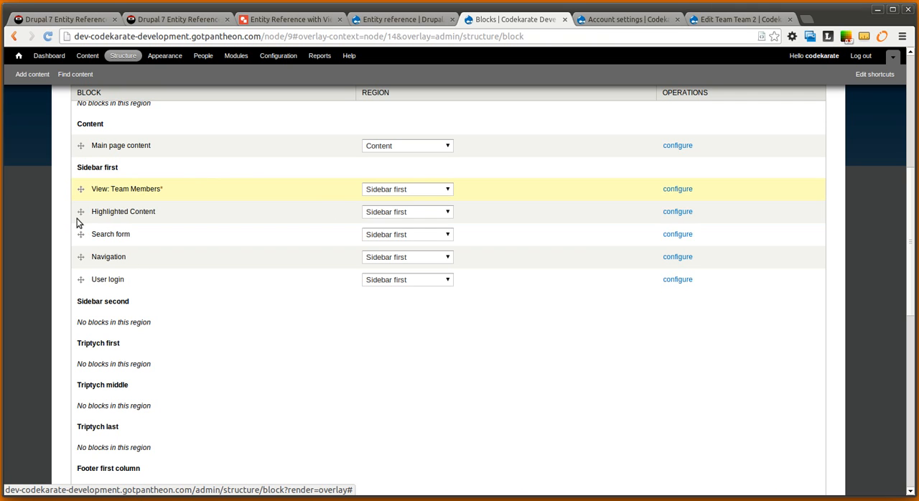
pyautogui.moveTo(82, 190); pyautogui.dragTo(87, 235)
pyautogui.scroll(-7, 225, 400)
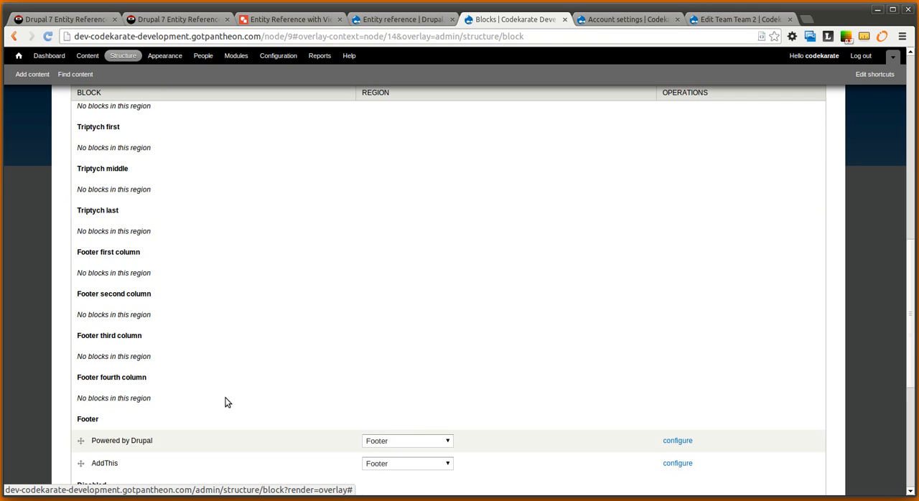
pyautogui.click(126, 439)
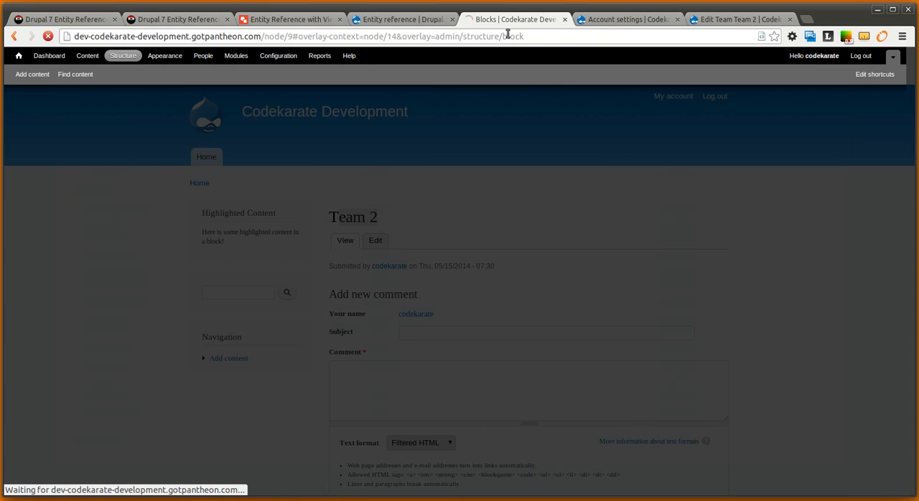
# View the Team 2 node page and check the Team Members block in its sidebar
pyautogui.click(707, 20)
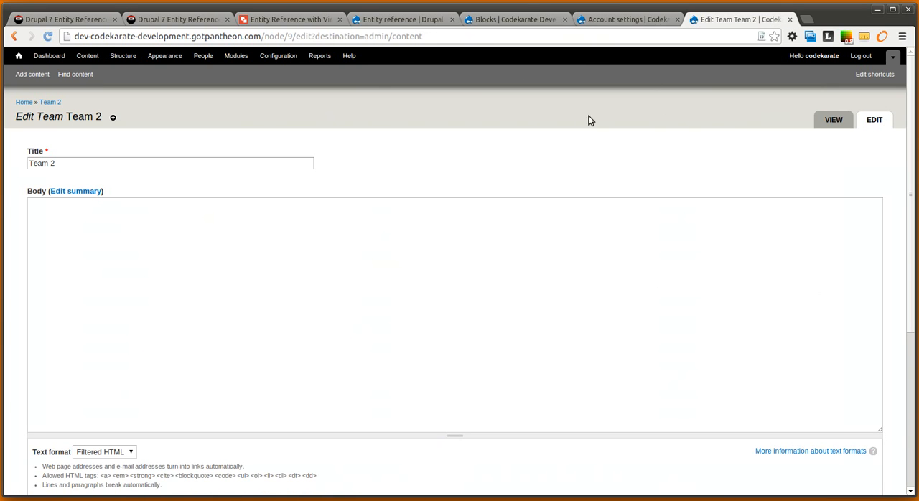
pyautogui.click(822, 118)
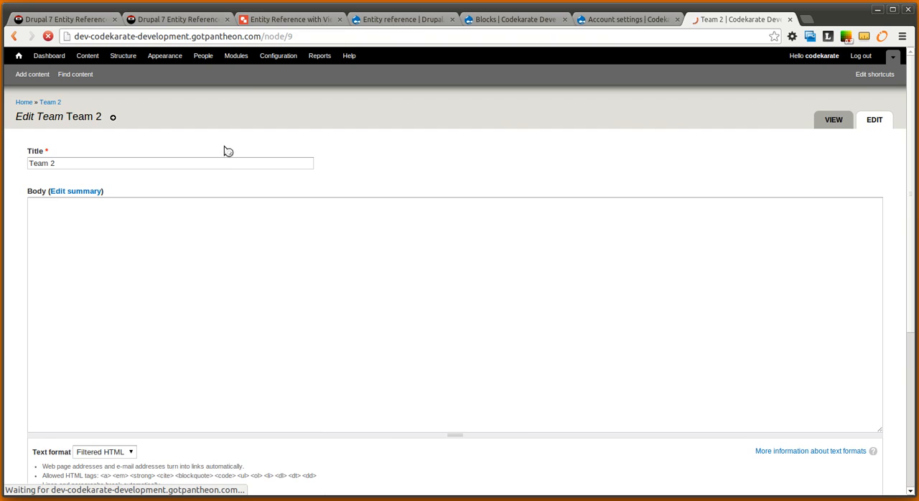
pyautogui.scroll(-1, 403, 310)
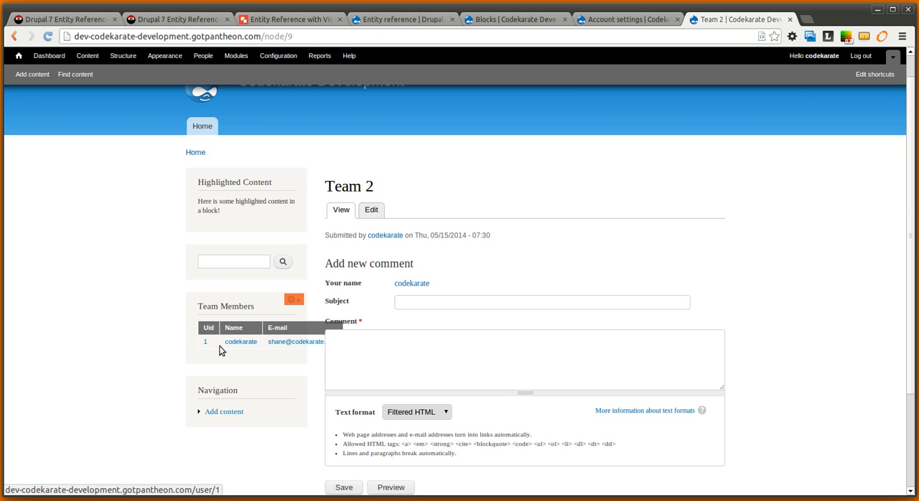
# Check the sidebars of the home page and a Contact node for the Team Members block, and return to the home page
pyautogui.click(195, 152)
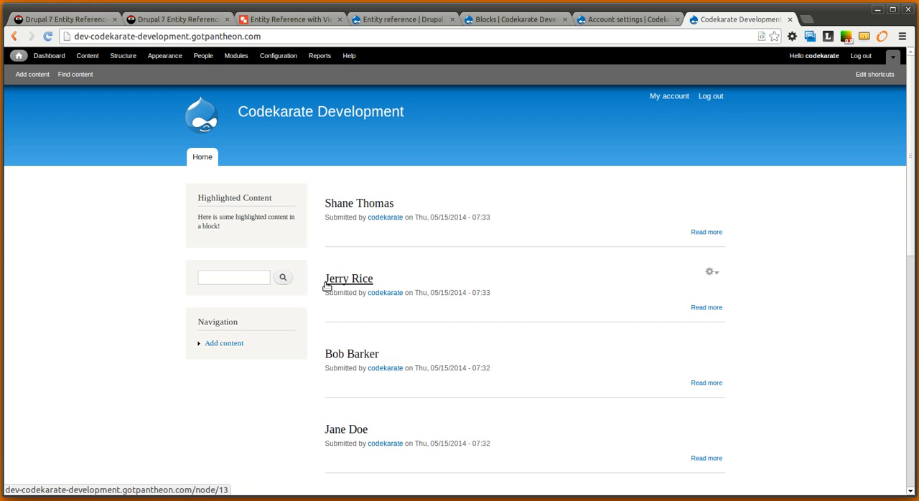
pyautogui.click(350, 280)
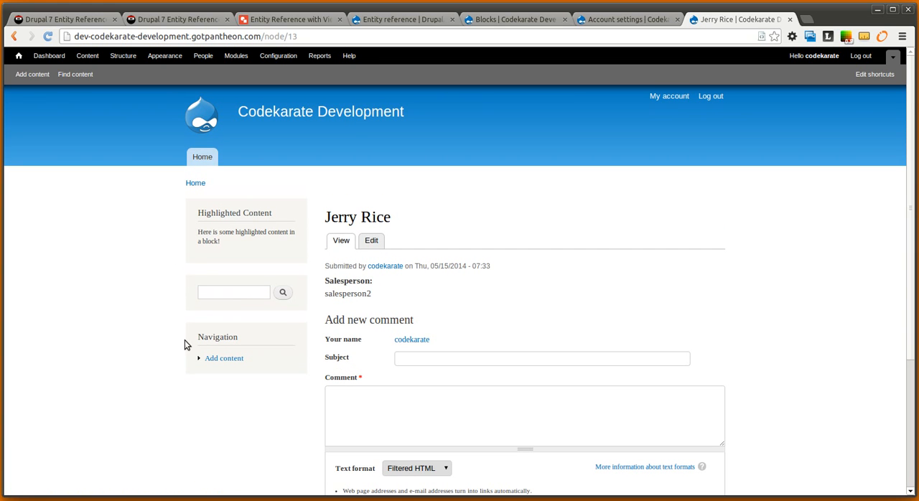
pyautogui.click(202, 156)
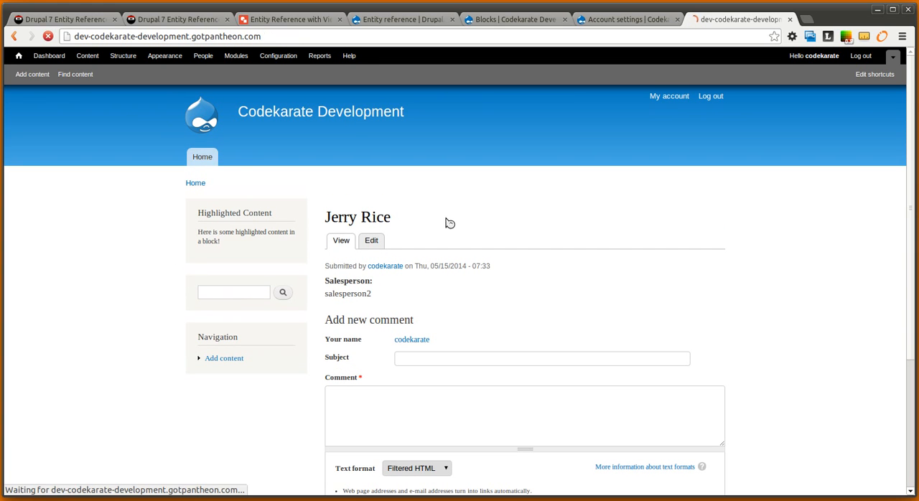
# Open Team 2 and Team 1 from the home page listing and compare the members shown in their Team Members blocks
pyautogui.scroll(-5, 510, 302)
pyautogui.scroll(-2, 507, 305)
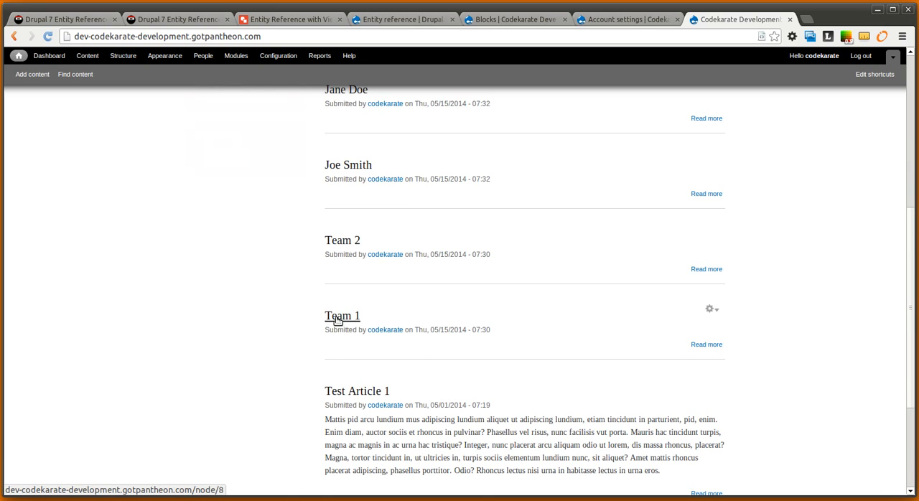
pyautogui.click(338, 242)
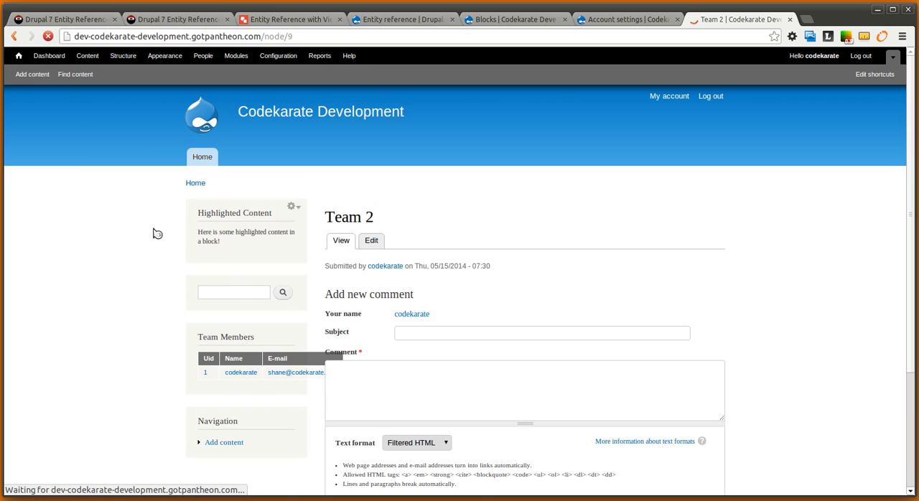
pyautogui.click(14, 37)
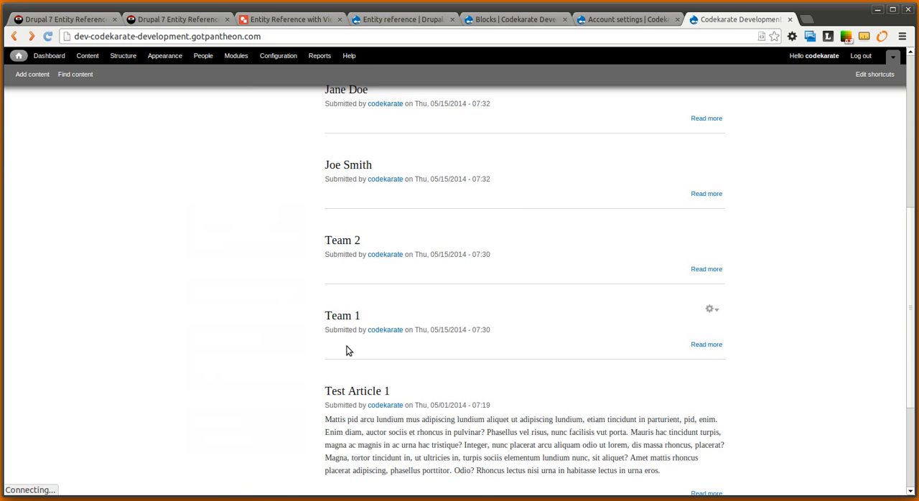
pyautogui.click(345, 314)
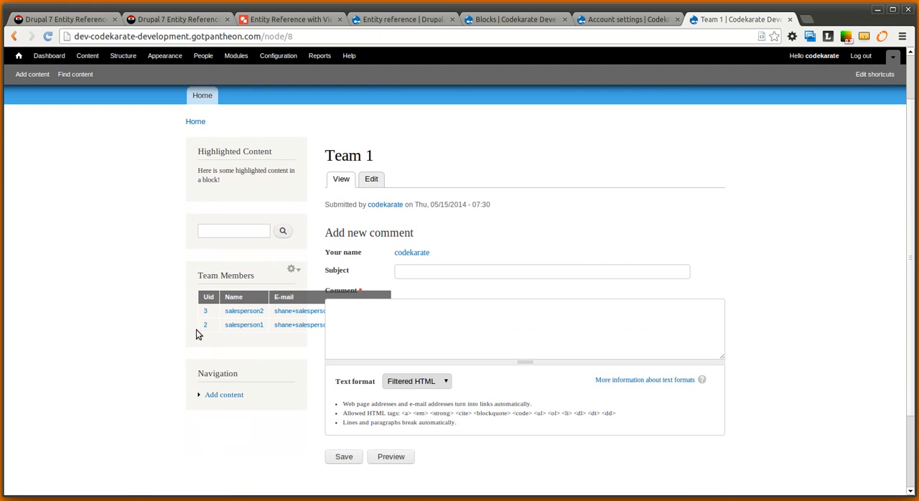
pyautogui.moveTo(264, 313); pyautogui.dragTo(323, 326)
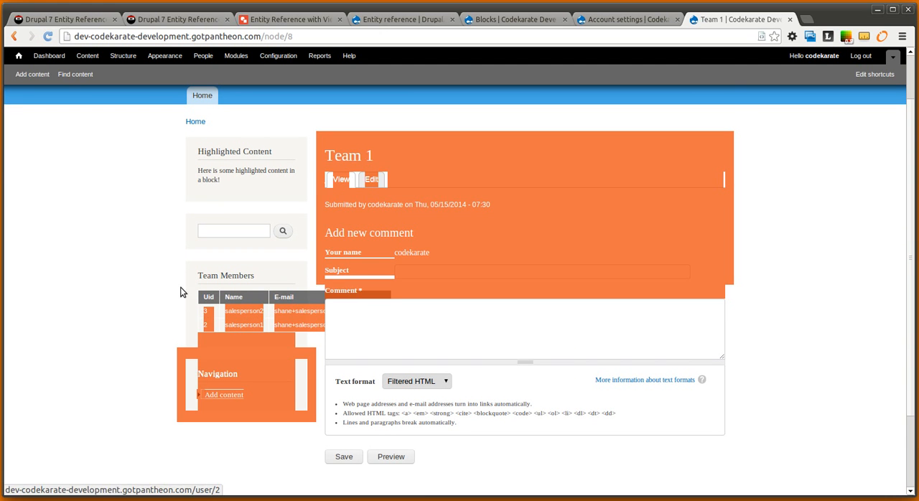
pyautogui.click(121, 283)
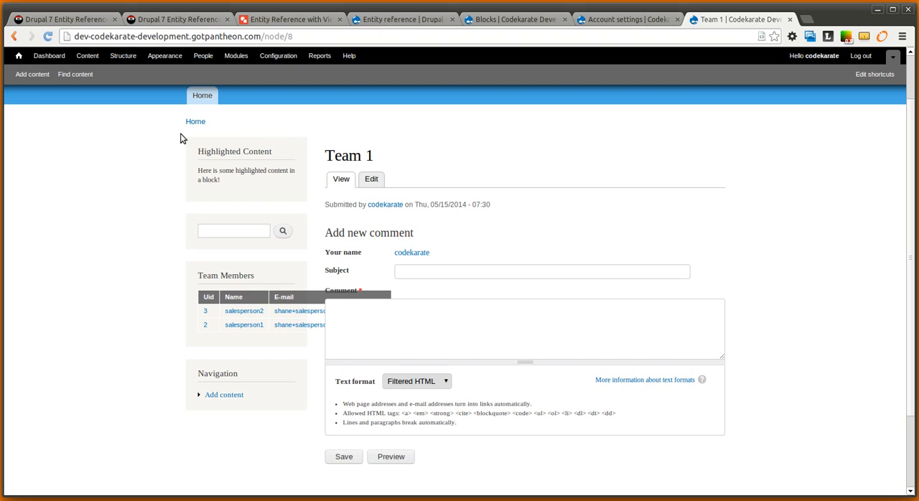
# Start a new view named Contacts in the site's Views administration, showing Content of type Contact
pyautogui.moveTo(236, 148)
pyautogui.click(499, 21)
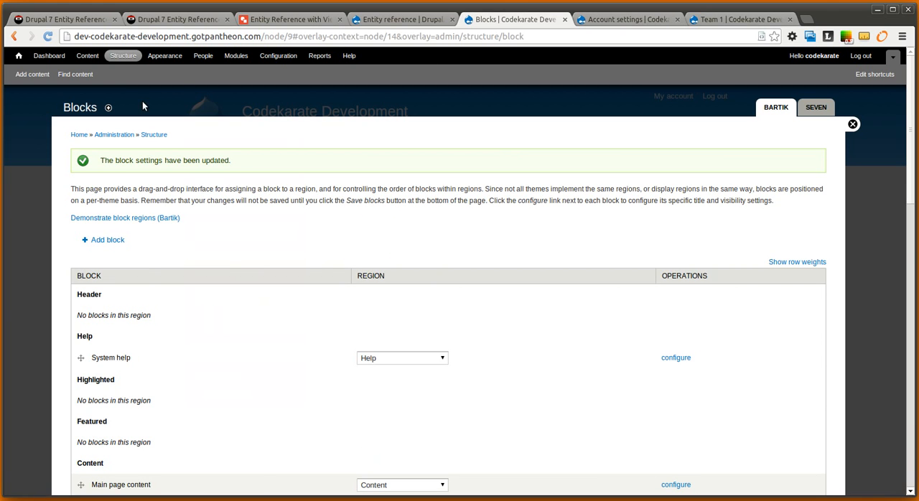
pyautogui.click(109, 56)
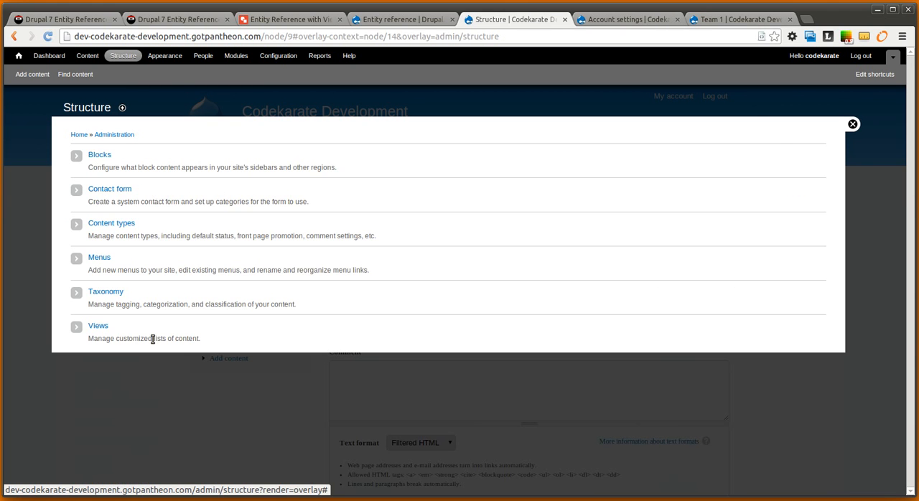
pyautogui.click(101, 328)
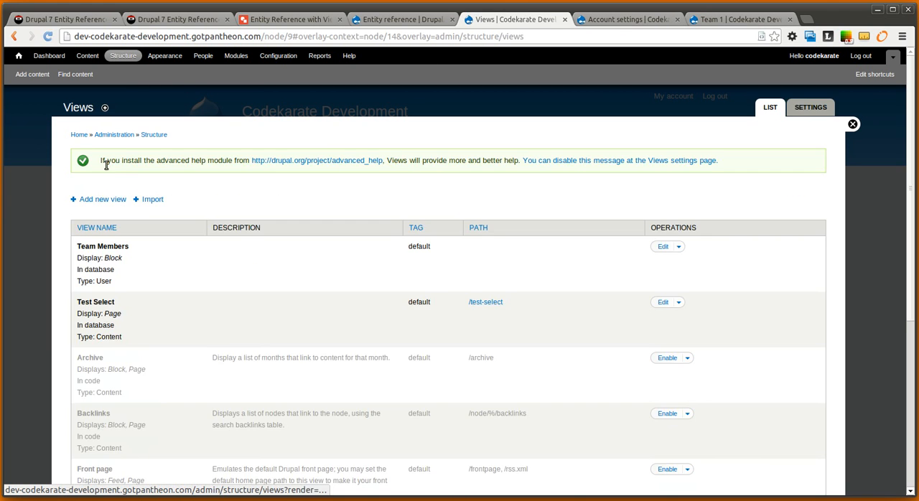
pyautogui.click(101, 200)
pyautogui.click(114, 164)
pyautogui.write('Con')
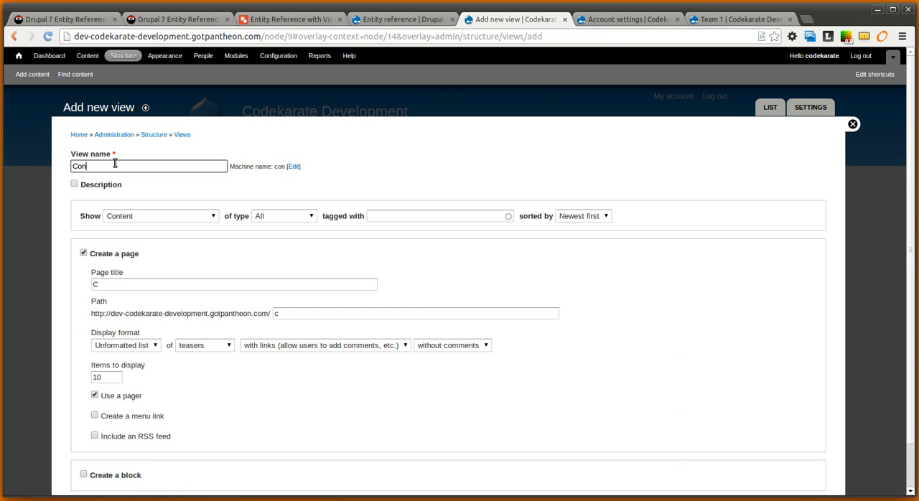
pyautogui.write('tacts')
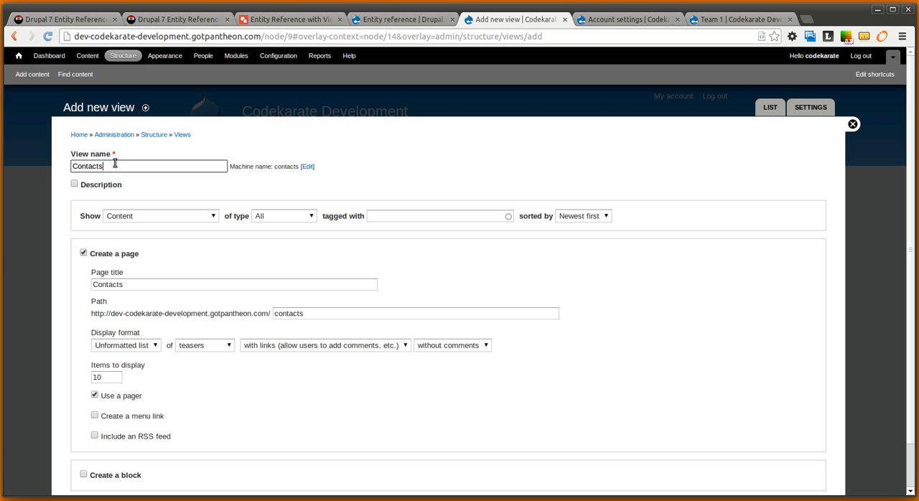
pyautogui.click(300, 218)
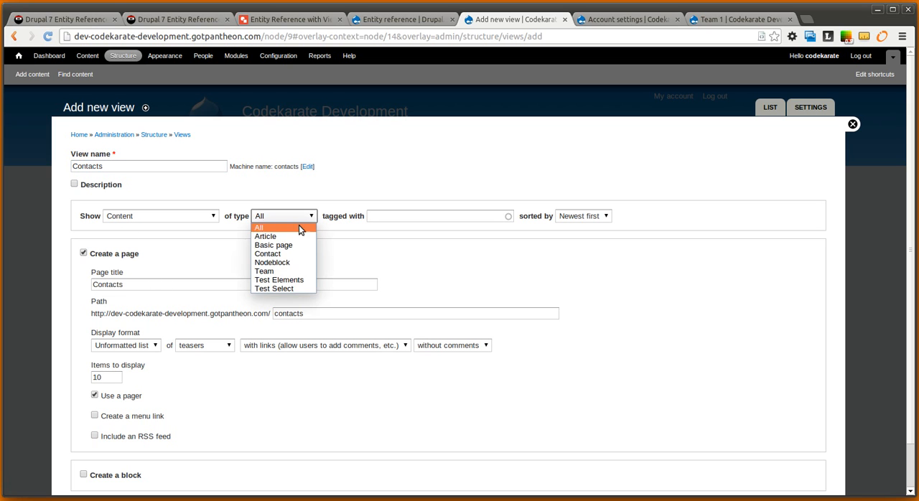
pyautogui.click(285, 252)
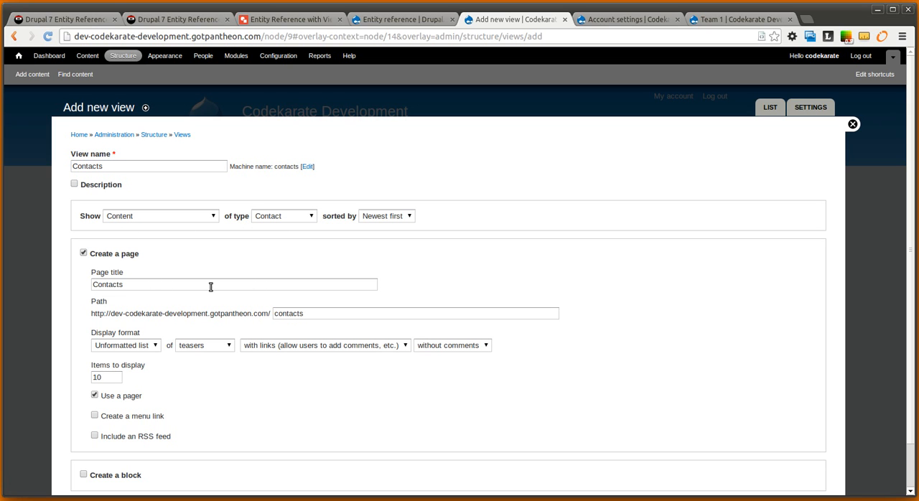
# Set the Contacts page to a Table format with 50 items to display and continue to the full view editor
pyautogui.click(124, 345)
pyautogui.click(126, 381)
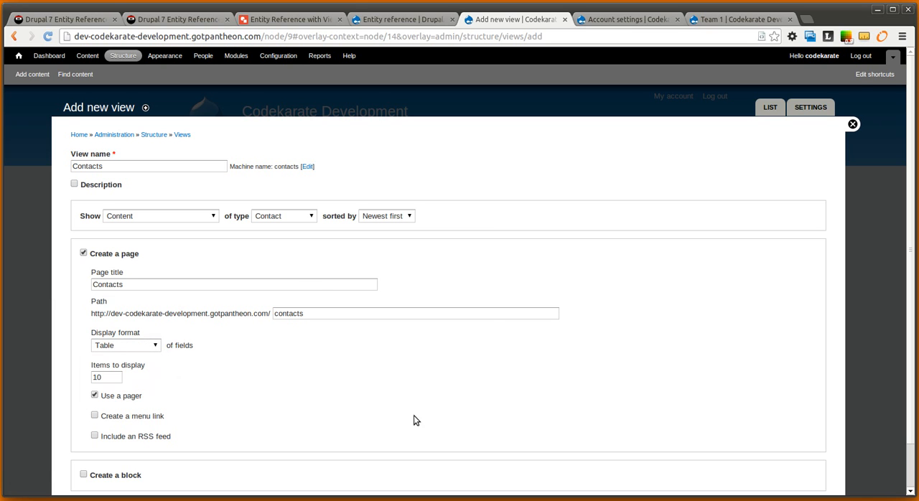
pyautogui.scroll(-1, 414, 416)
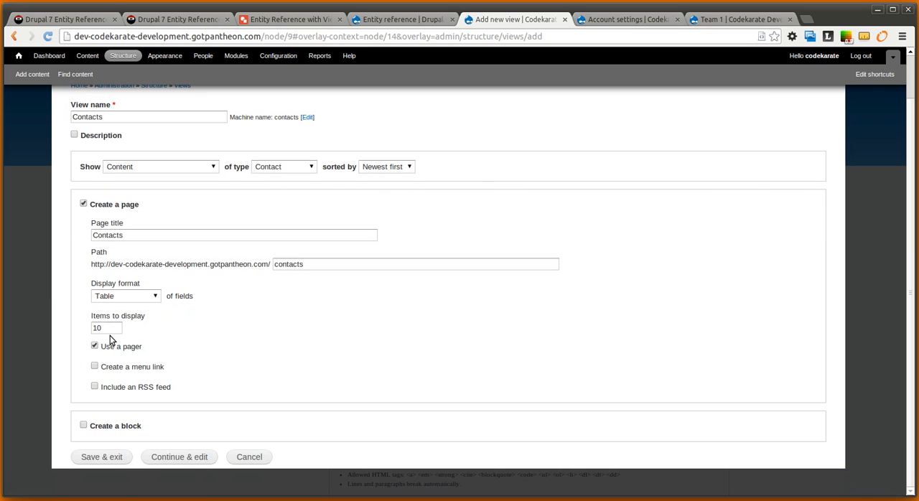
pyautogui.moveTo(111, 330); pyautogui.dragTo(58, 323)
pyautogui.write('50')
pyautogui.click(247, 372)
pyautogui.click(194, 458)
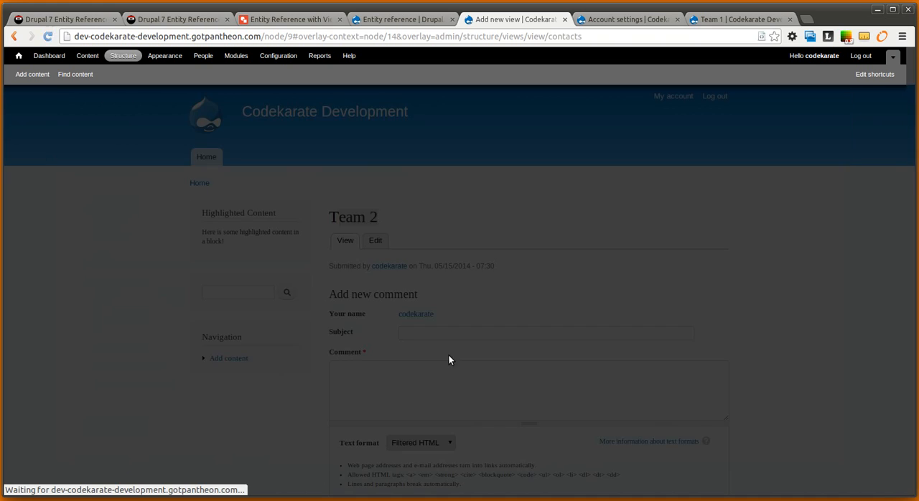
# Add the Content: Edit link and Content: Delete link fields to the Contacts view with their default settings
pyautogui.scroll(-2, 278, 379)
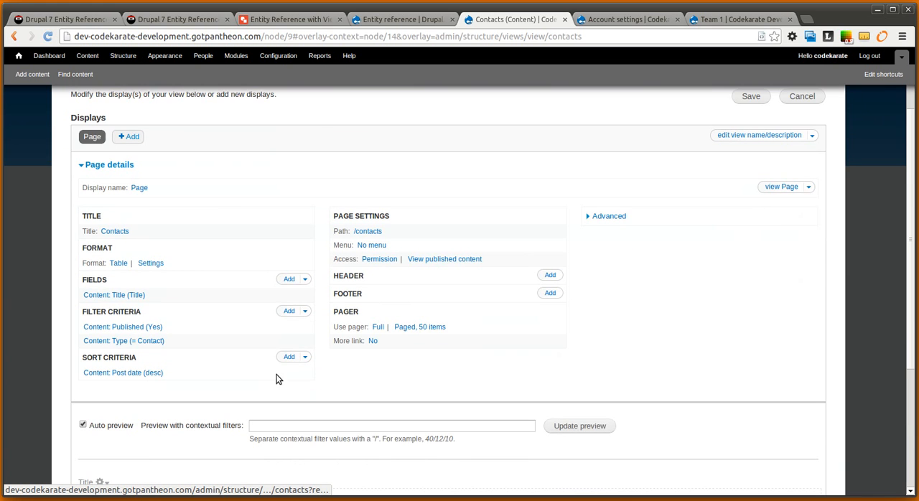
pyautogui.click(289, 279)
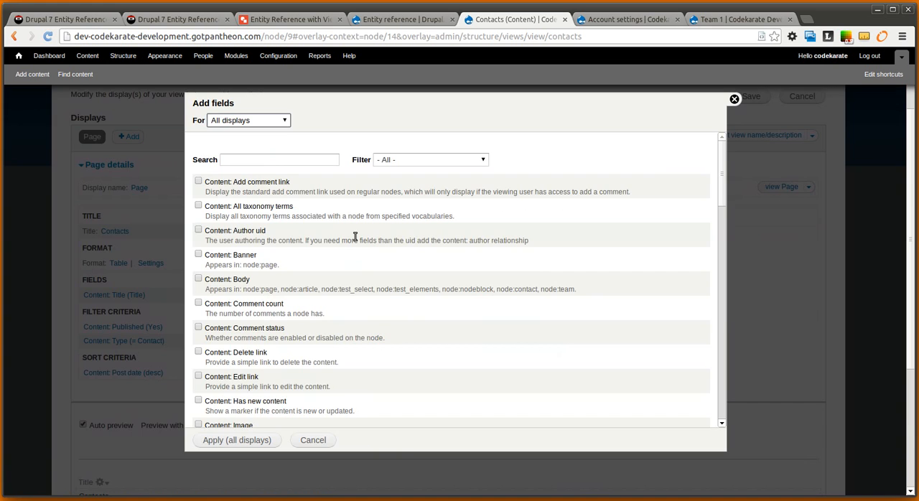
pyautogui.click(249, 158)
pyautogui.write('ed')
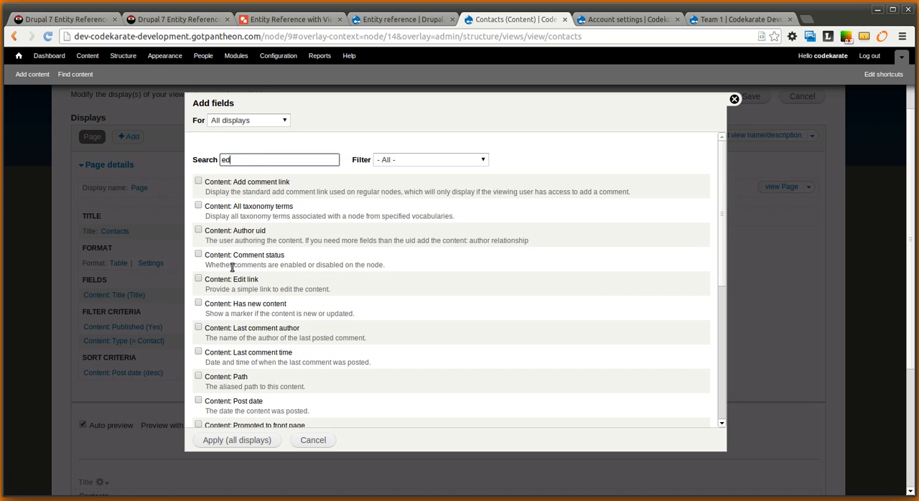
pyautogui.click(198, 278)
pyautogui.doubleClick(244, 161)
pyautogui.write('de')
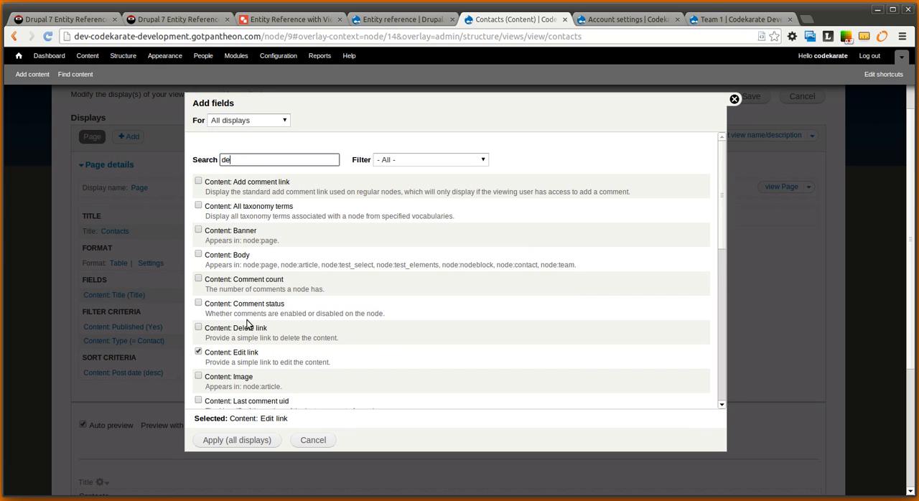
pyautogui.scroll(-1, 205, 277)
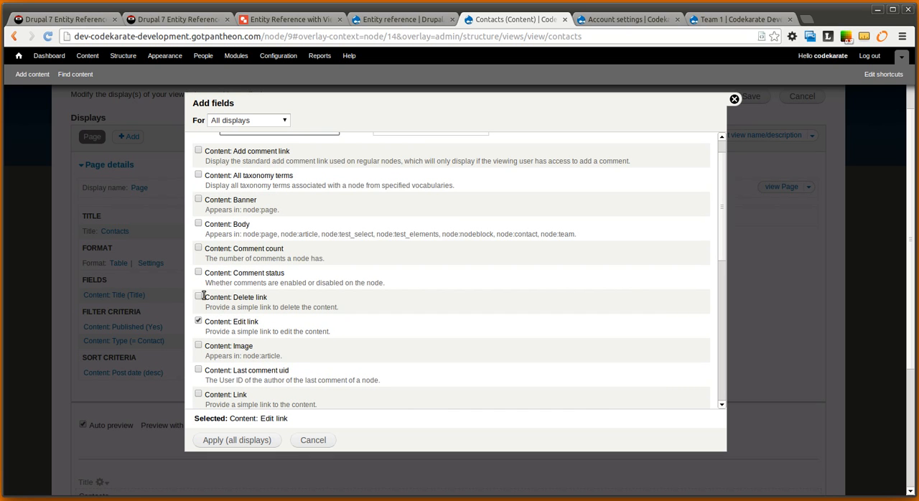
pyautogui.click(199, 296)
pyautogui.click(228, 439)
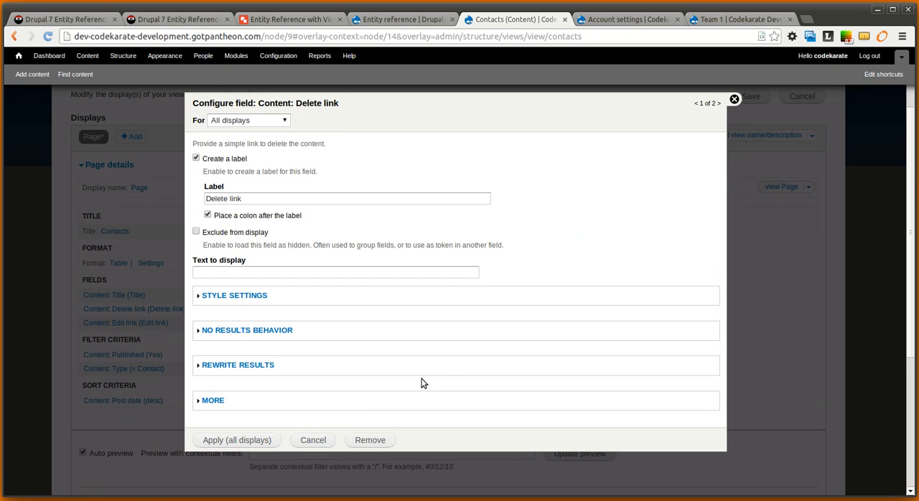
pyautogui.click(257, 438)
pyautogui.click(272, 439)
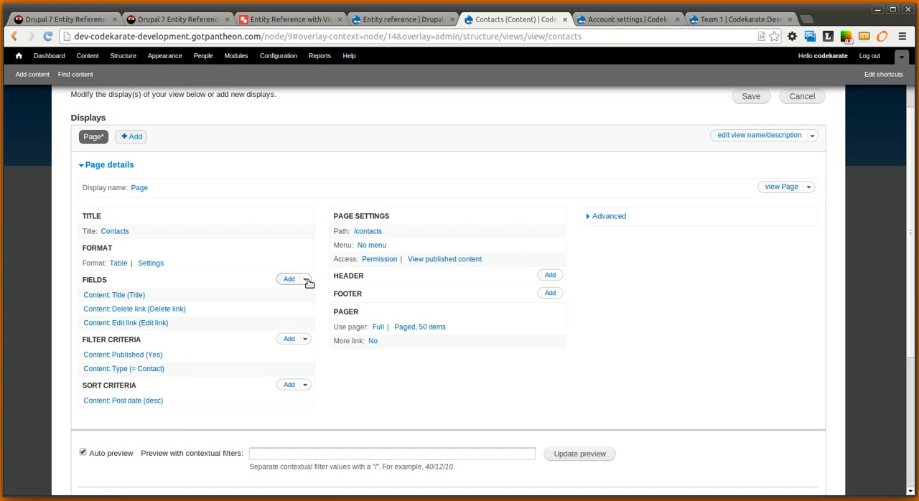
# Rearrange the view's fields so that Edit link comes before Delete link, and check the column order in the preview
pyautogui.click(305, 279)
pyautogui.click(291, 296)
pyautogui.moveTo(91, 295); pyautogui.dragTo(91, 274)
pyautogui.click(122, 362)
pyautogui.scroll(-3, 441, 390)
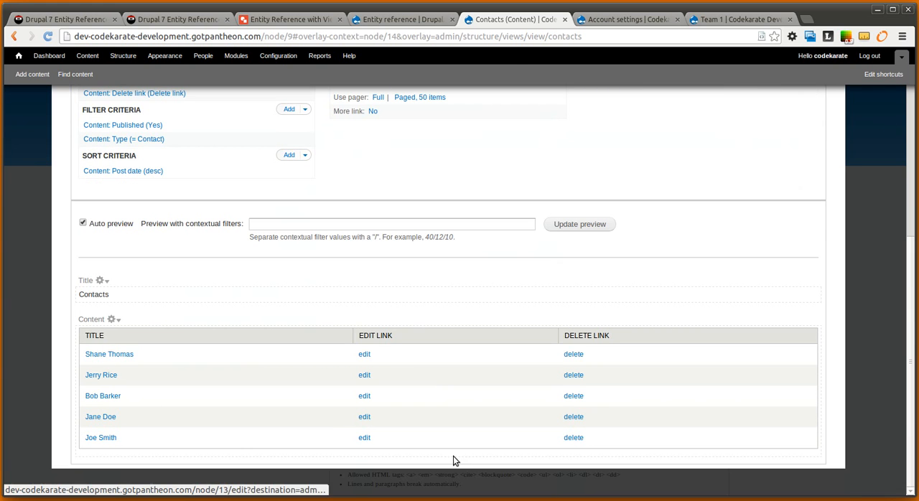
pyautogui.scroll(3, 431, 304)
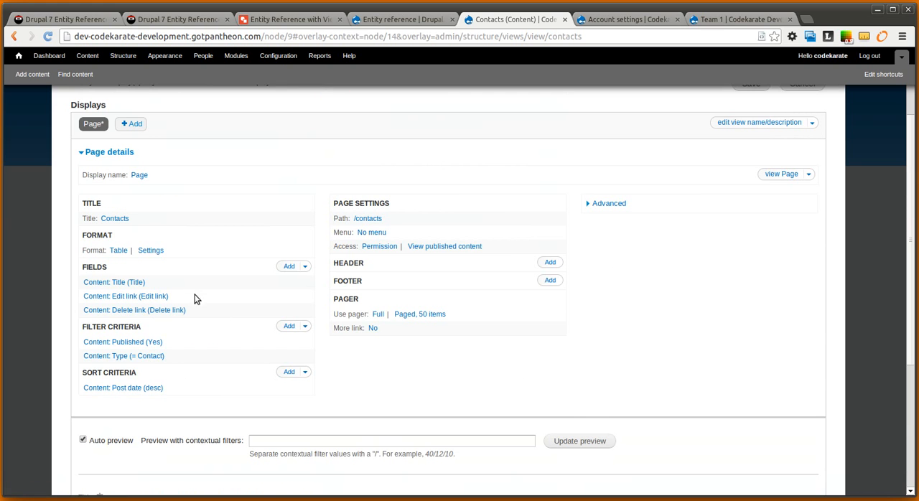
pyautogui.scroll(-3, 508, 324)
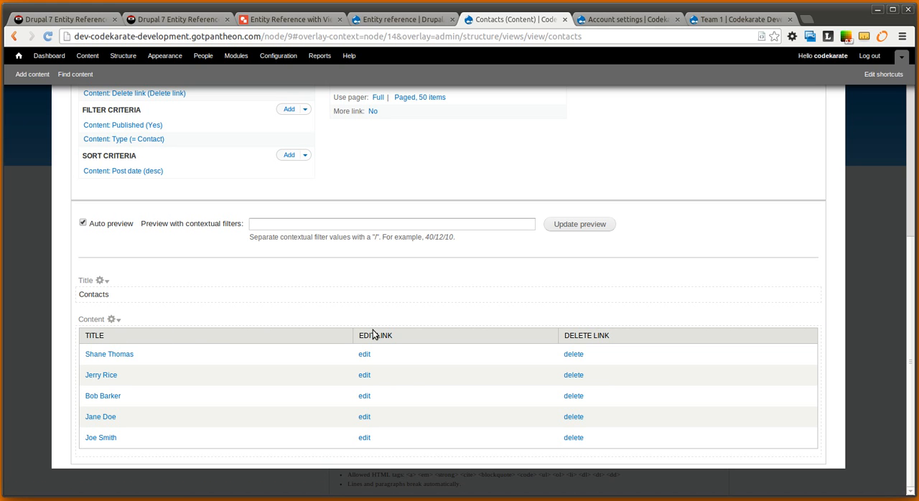
pyautogui.scroll(3, 467, 338)
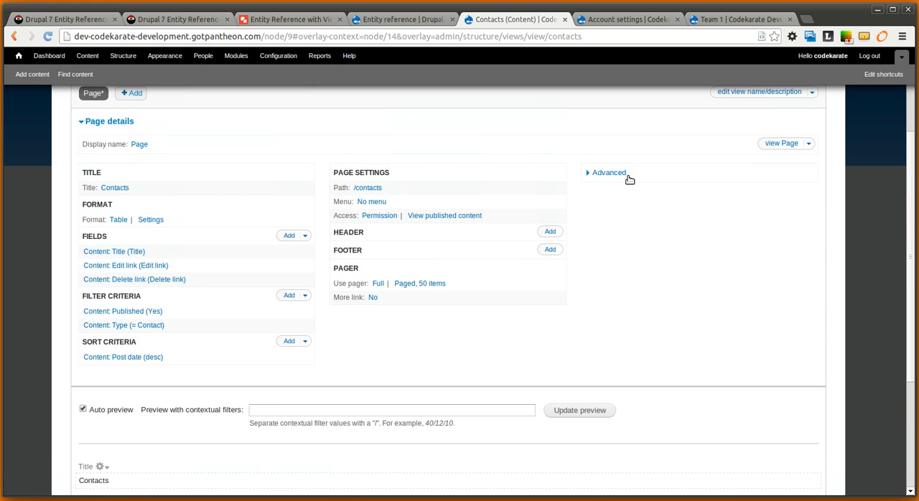
# Add a required Entity Reference: Referenced Entity relationship to the User entity referenced via field_salesperson
pyautogui.click(619, 174)
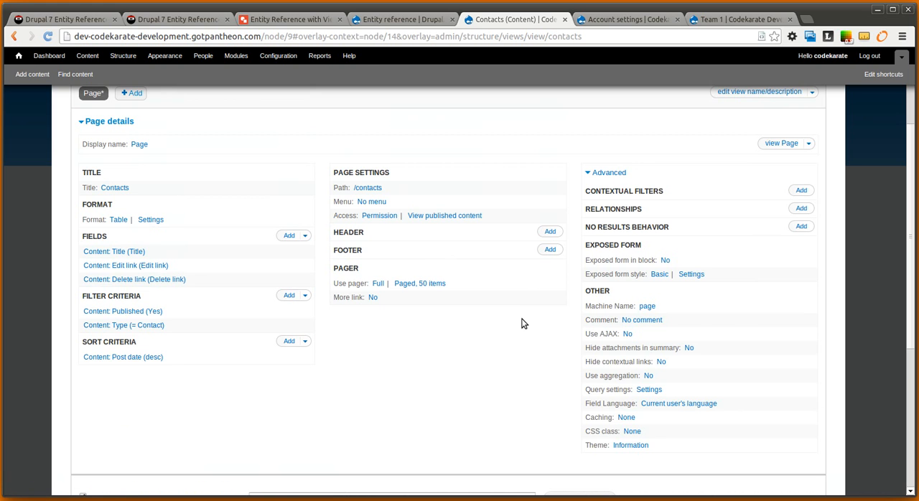
pyautogui.scroll(-4, 523, 322)
pyautogui.scroll(1, 414, 379)
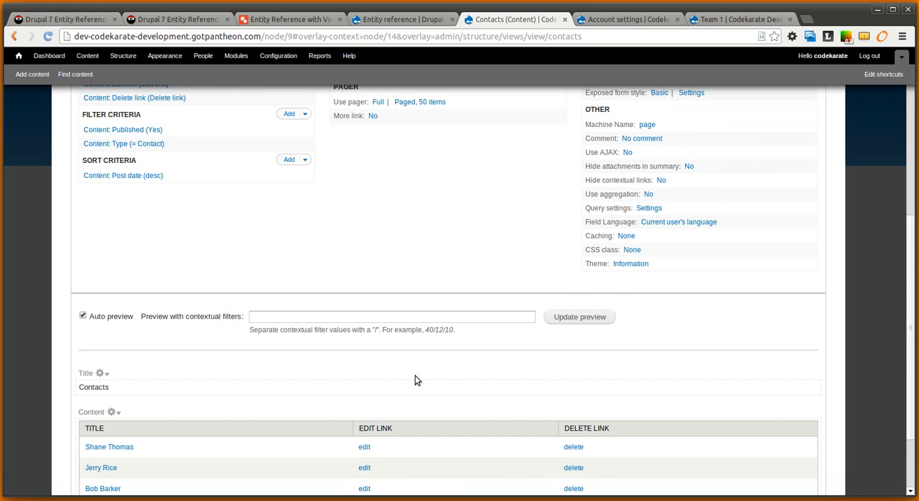
pyautogui.scroll(2, 415, 379)
pyautogui.click(801, 153)
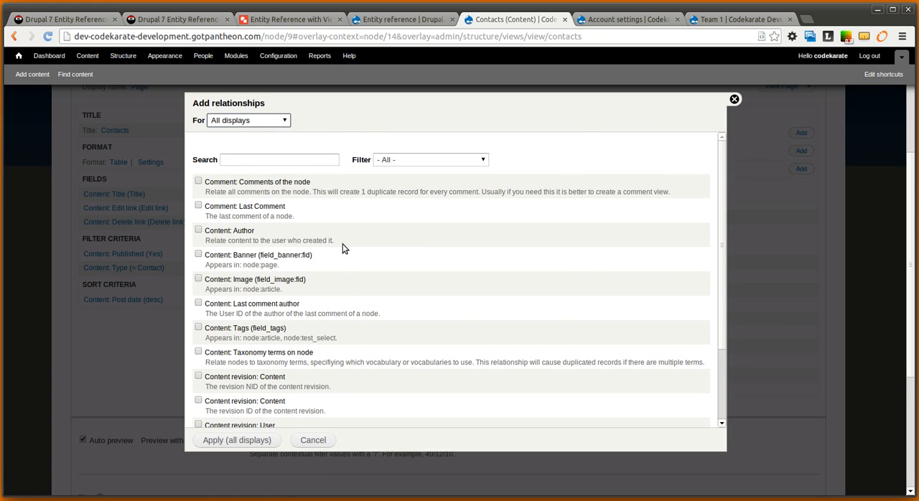
pyautogui.scroll(-3, 360, 252)
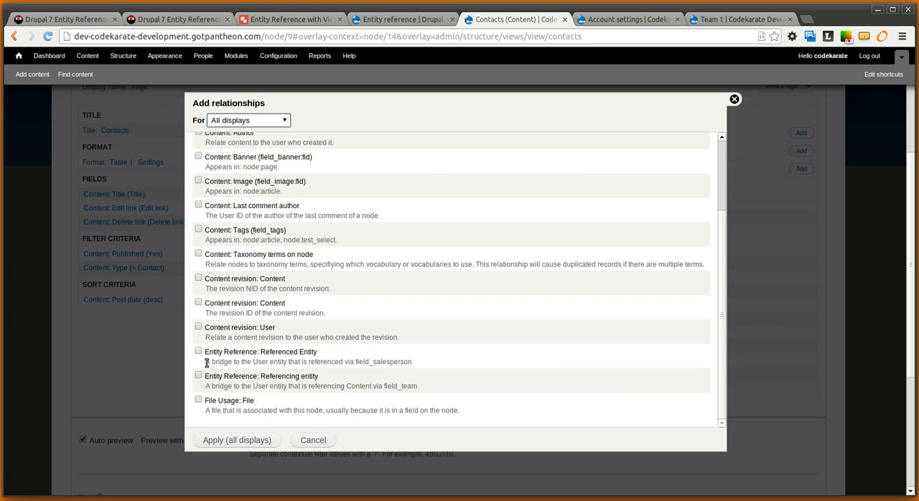
pyautogui.moveTo(206, 363); pyautogui.dragTo(412, 361)
pyautogui.click(427, 366)
pyautogui.click(199, 351)
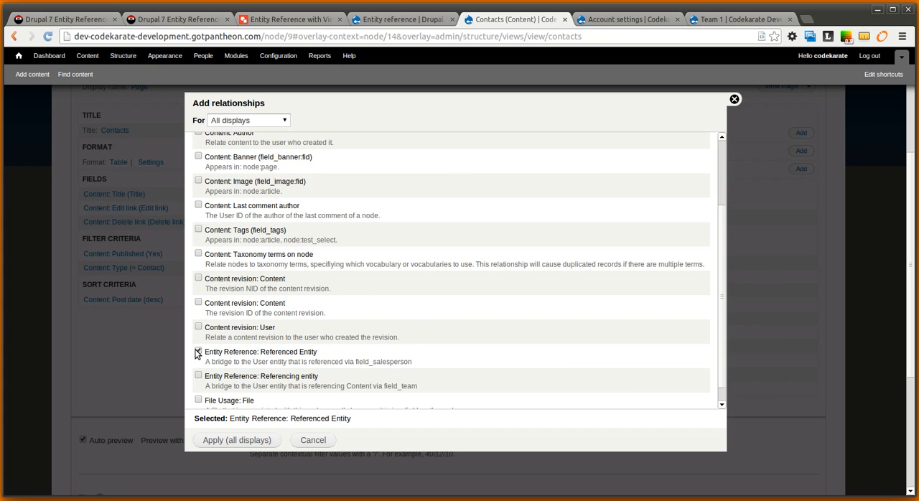
pyautogui.click(271, 442)
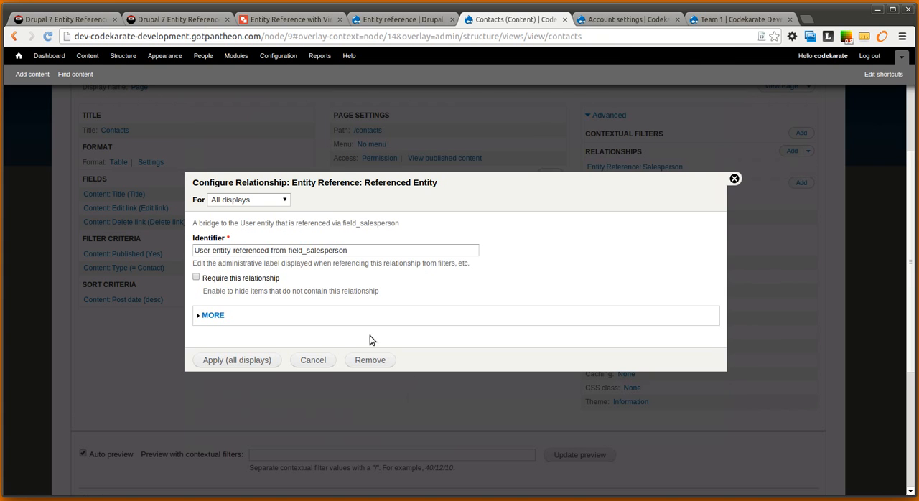
pyautogui.click(196, 277)
pyautogui.click(256, 360)
# Add a filter criterion on Content: Salesperson (field_salesperson) for all displays
pyautogui.scroll(-5, 287, 382)
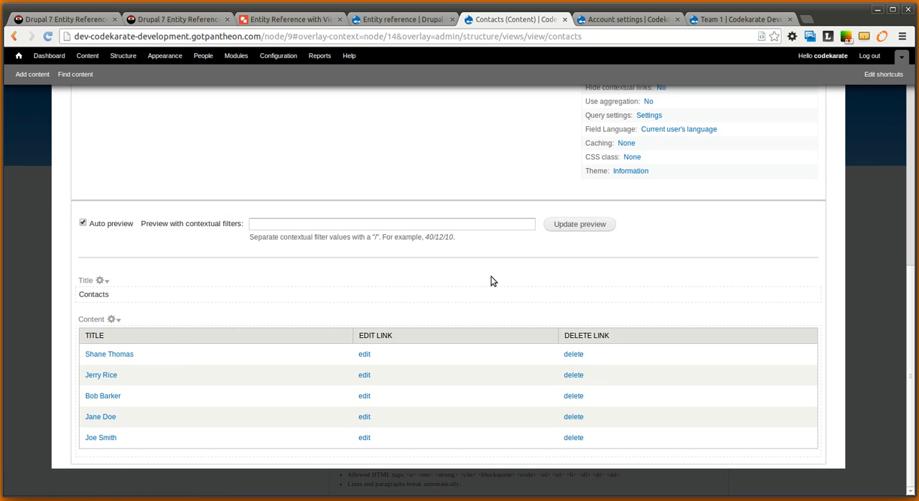
pyautogui.scroll(3, 646, 307)
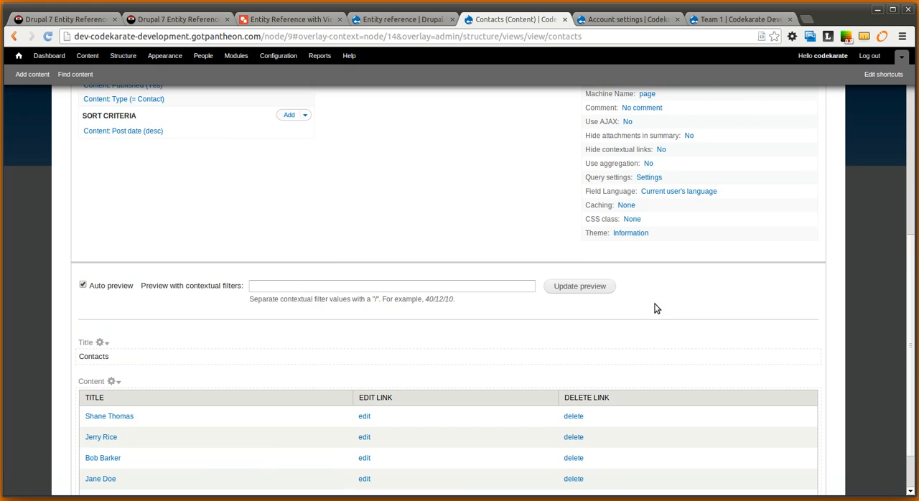
pyautogui.scroll(1, 682, 311)
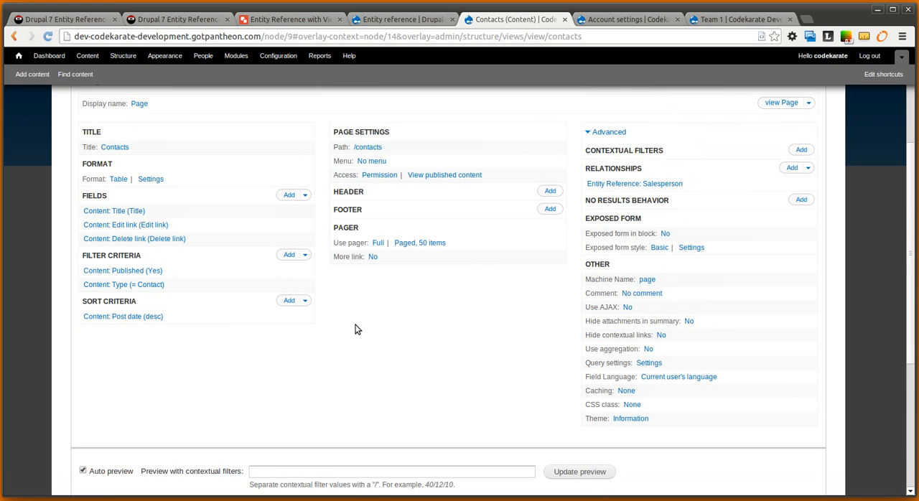
pyautogui.scroll(-8, 340, 313)
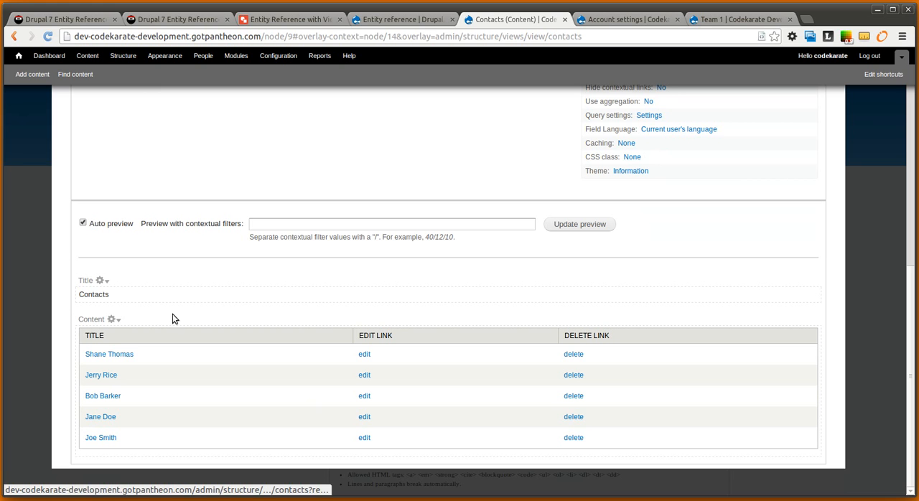
pyautogui.scroll(7, 273, 298)
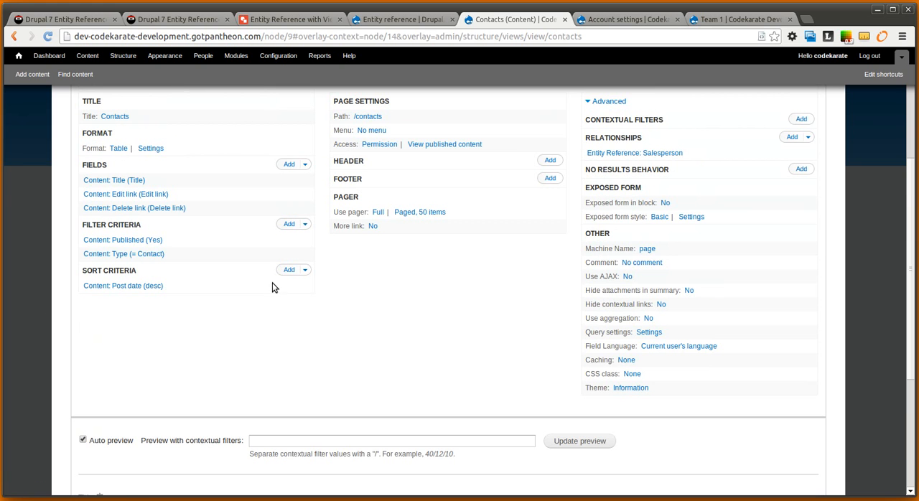
pyautogui.click(288, 224)
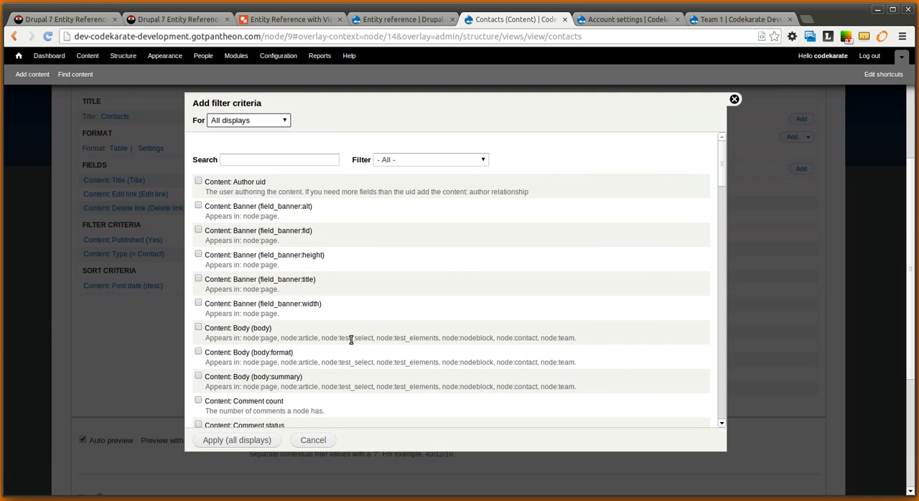
pyautogui.scroll(-3, 348, 275)
pyautogui.scroll(-2, 348, 277)
pyautogui.scroll(-4, 348, 277)
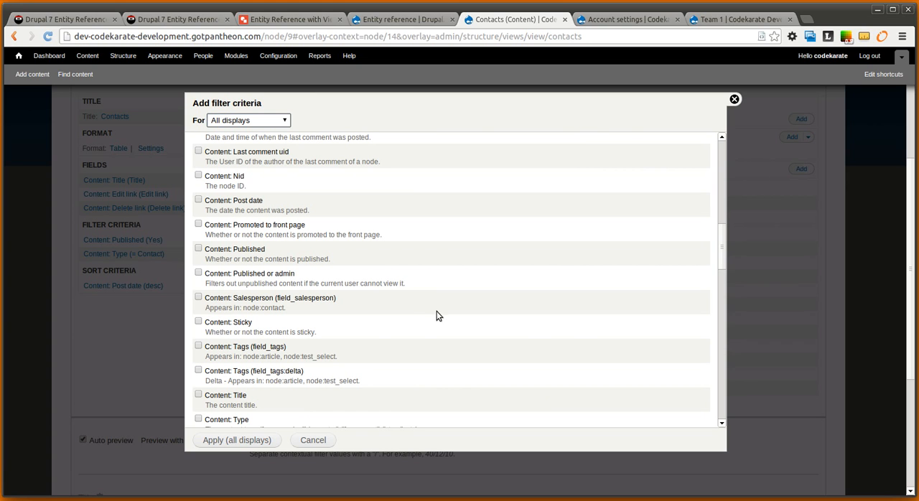
pyautogui.click(198, 297)
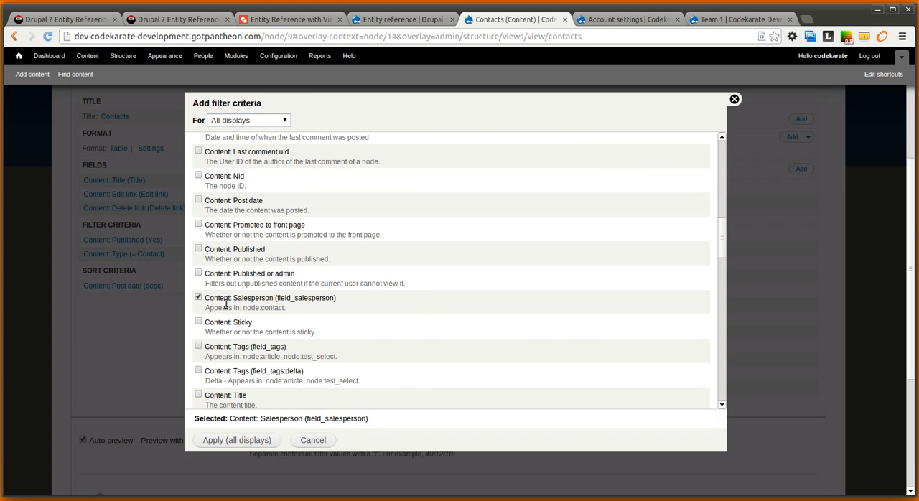
pyautogui.click(263, 443)
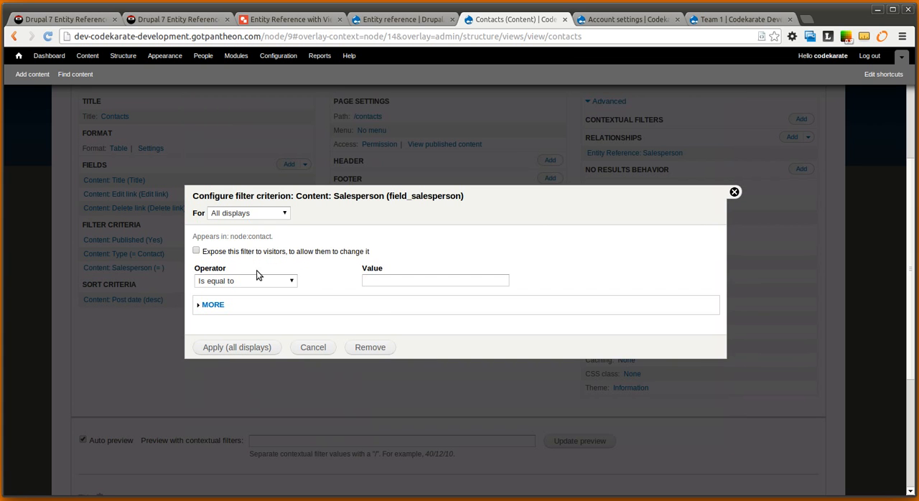
# Expose the Salesperson filter to visitors as a single filter, keeping the operator Is equal to
pyautogui.click(197, 251)
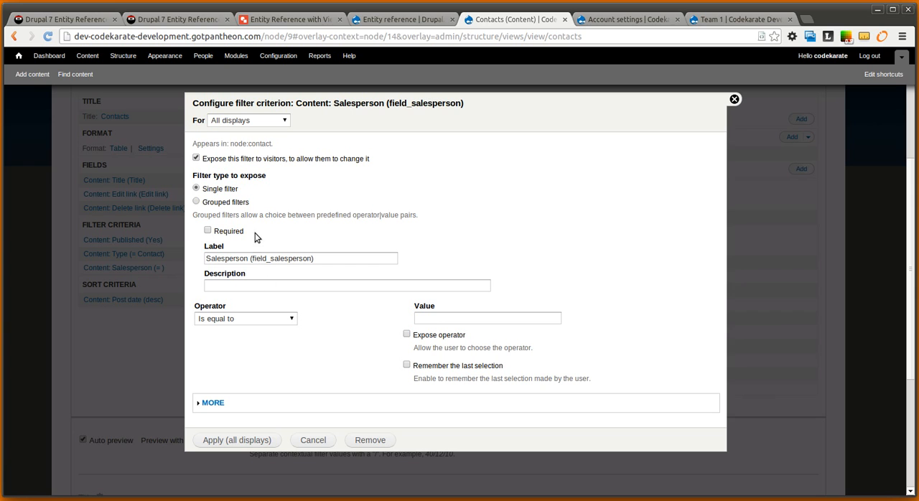
pyautogui.click(263, 321)
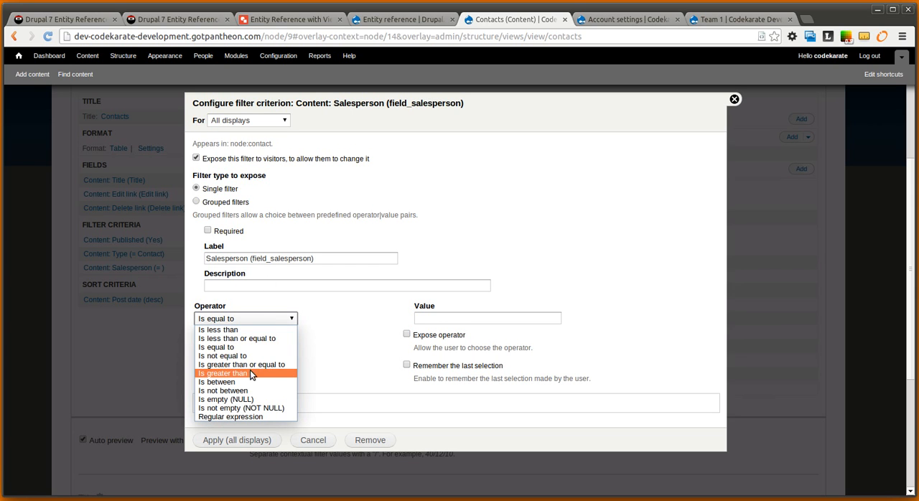
pyautogui.click(289, 348)
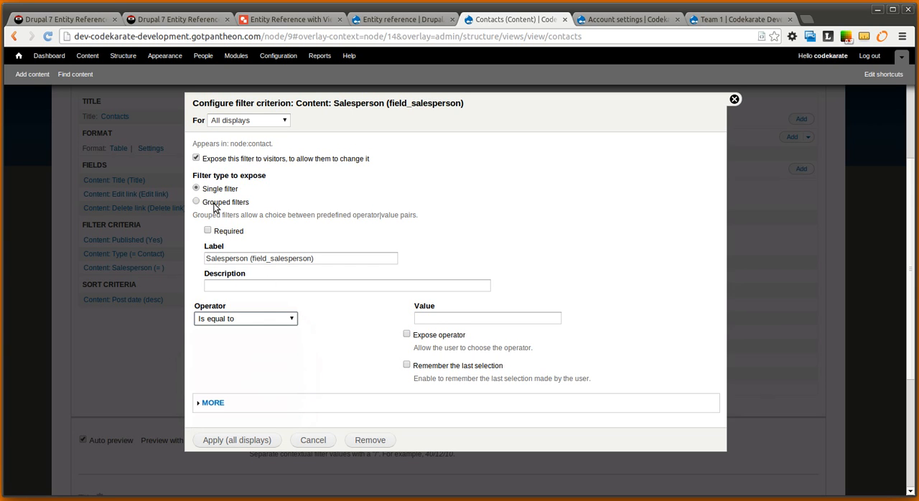
pyautogui.click(237, 440)
# Examine the exposed Salesperson filter and the contacts table in the view preview
pyautogui.scroll(-5, 194, 368)
pyautogui.click(183, 354)
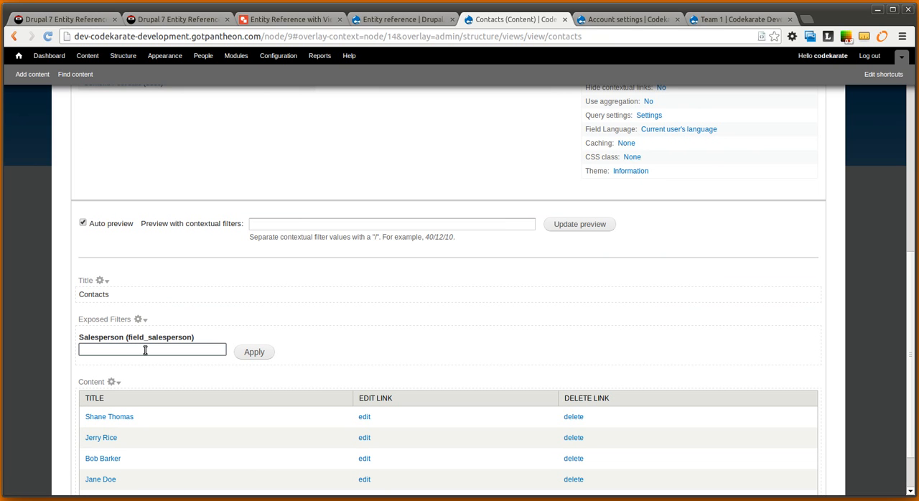
pyautogui.moveTo(223, 340); pyautogui.dragTo(87, 338)
pyautogui.click(373, 301)
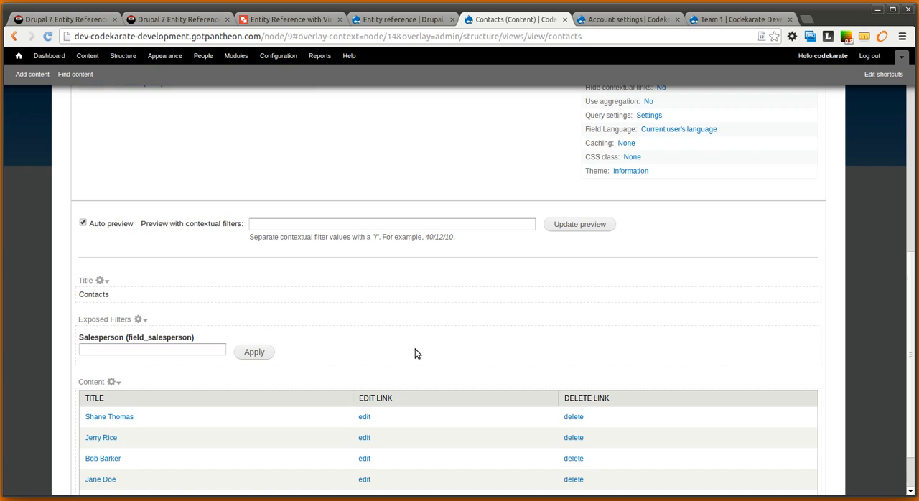
pyautogui.scroll(-2, 402, 359)
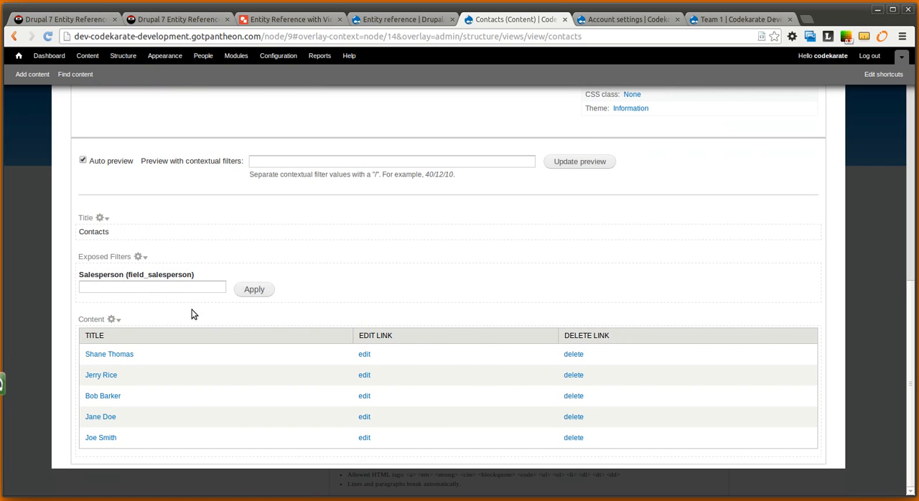
# Open the field management page of the Contact content type in the tab showing the account settings
pyautogui.click(188, 287)
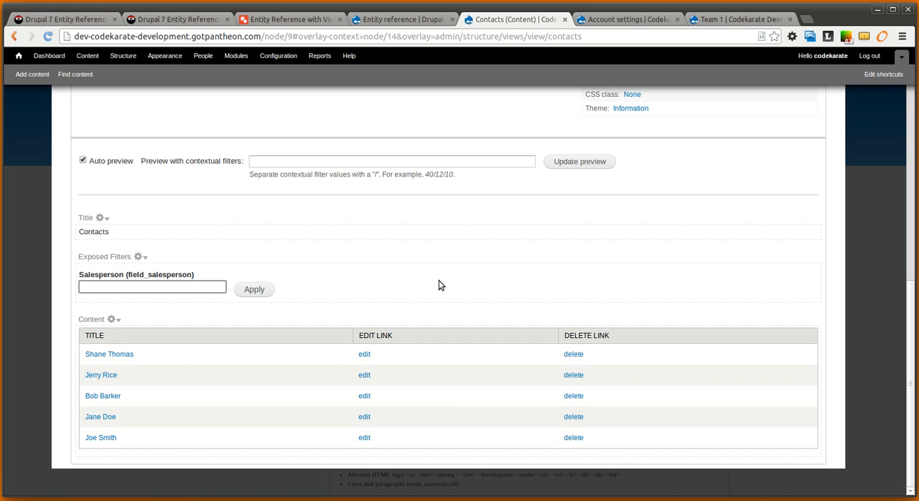
pyautogui.click(411, 23)
pyautogui.click(549, 20)
pyautogui.click(611, 20)
pyautogui.click(131, 56)
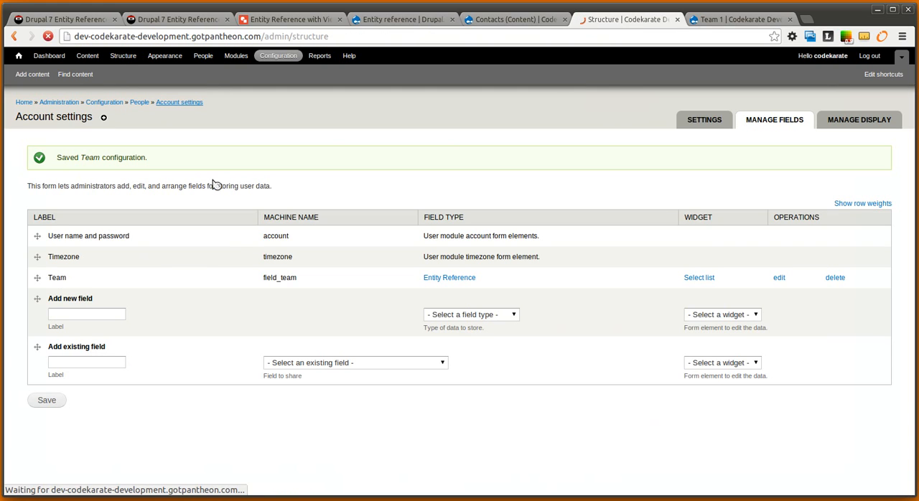
pyautogui.click(85, 222)
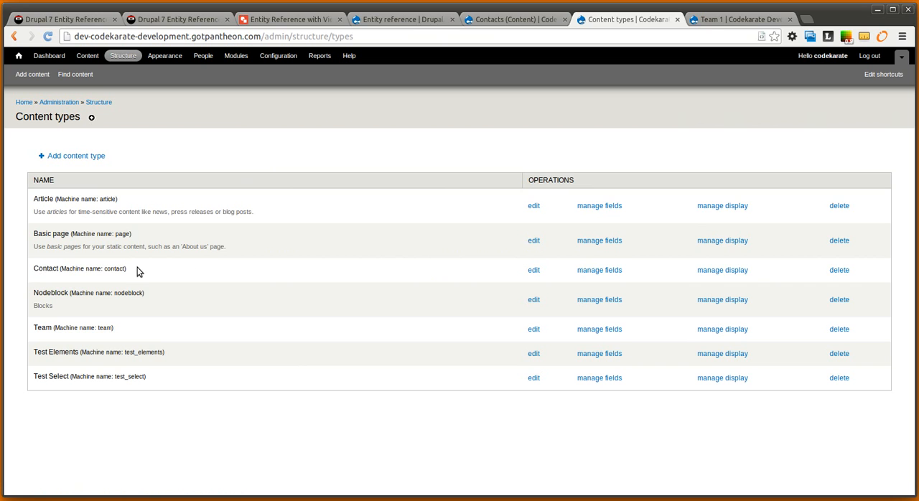
pyautogui.click(609, 272)
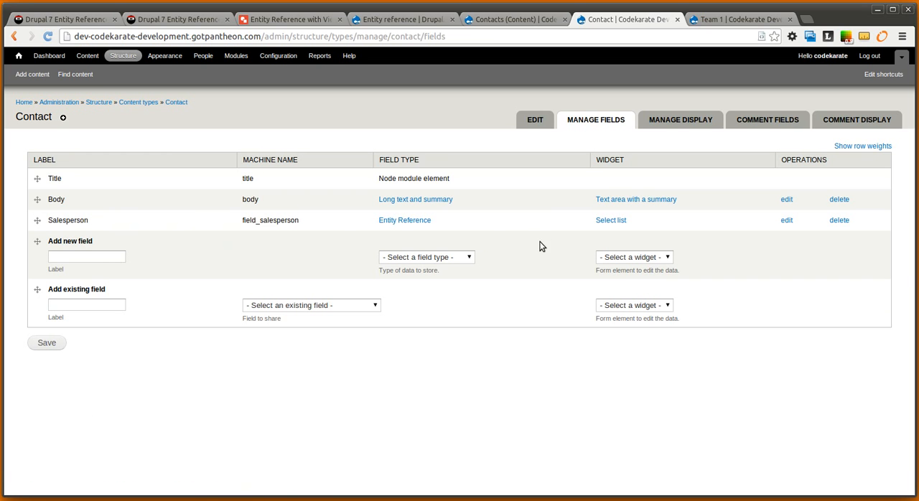
# Enable Render Views filters as select list for the Contact type's Salesperson field and save the field settings
pyautogui.click(787, 221)
pyautogui.scroll(-2, 374, 357)
pyautogui.scroll(-3, 374, 356)
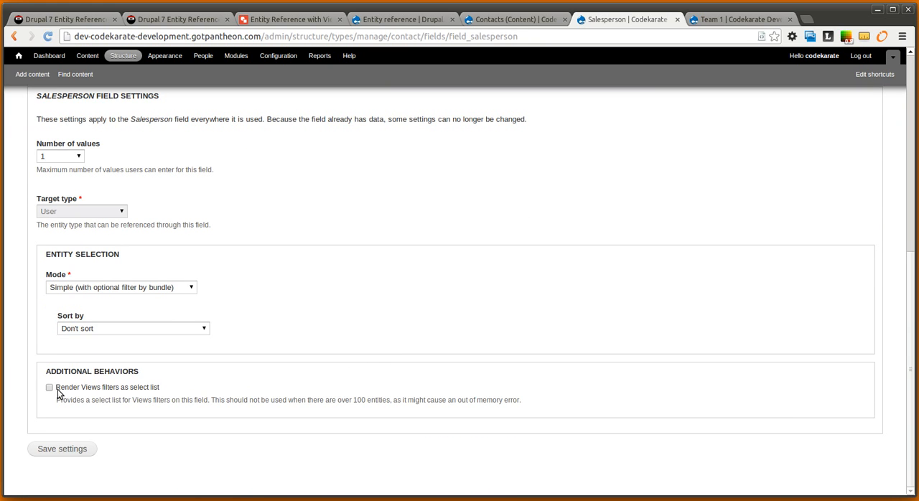
pyautogui.moveTo(61, 387); pyautogui.dragTo(155, 386)
pyautogui.scroll(3, 41, 381)
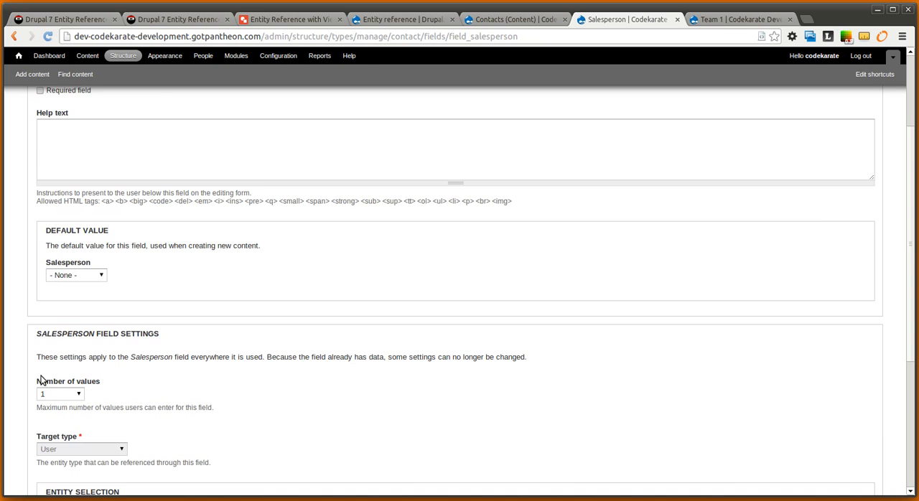
pyautogui.scroll(-3, 320, 342)
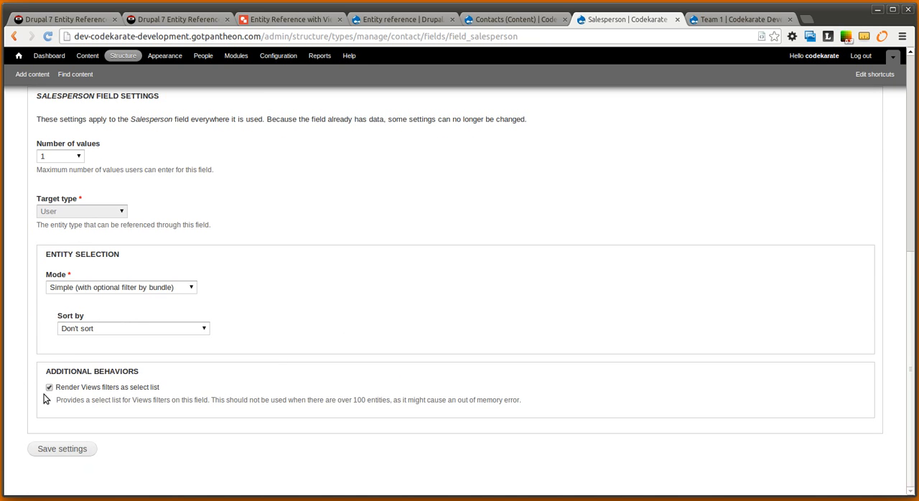
pyautogui.click(82, 449)
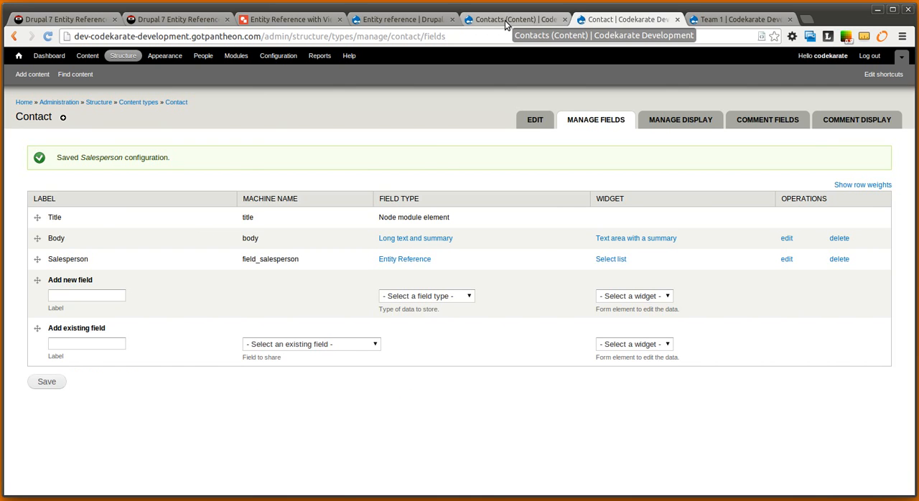
# Return to the Contacts view editor and try to save the view
pyautogui.click(505, 20)
pyautogui.scroll(5, 294, 300)
pyautogui.scroll(3, 300, 302)
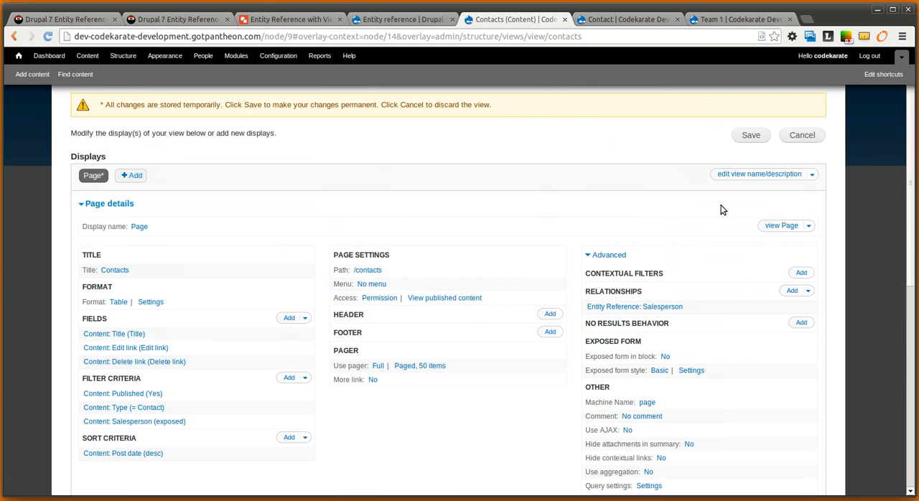
pyautogui.click(751, 136)
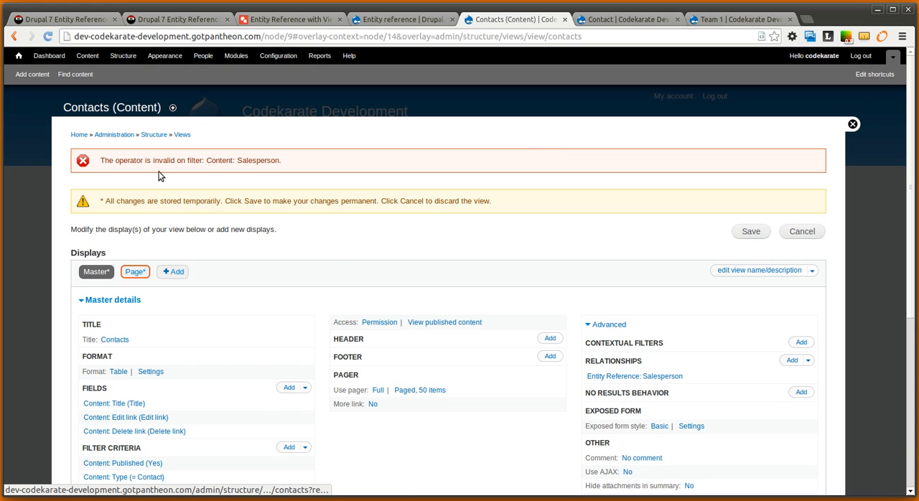
pyautogui.scroll(-4, 353, 232)
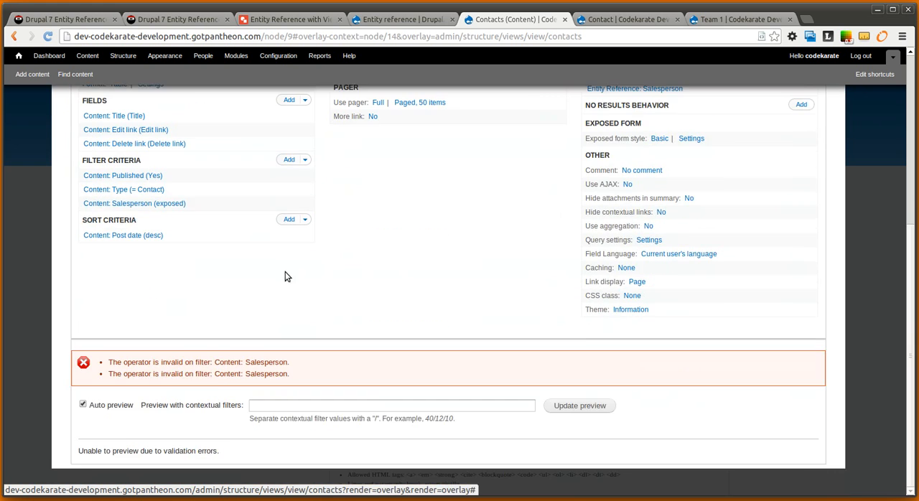
# Remove the exposed Salesperson filter criterion from the Contacts view and save the view
pyautogui.scroll(1, 285, 277)
pyautogui.click(306, 193)
pyautogui.click(282, 205)
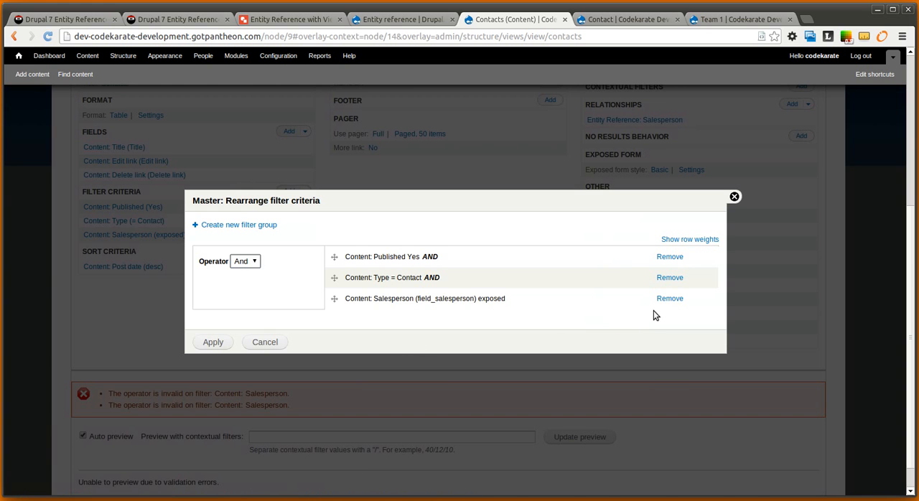
pyautogui.click(669, 298)
pyautogui.click(213, 341)
pyautogui.click(740, 195)
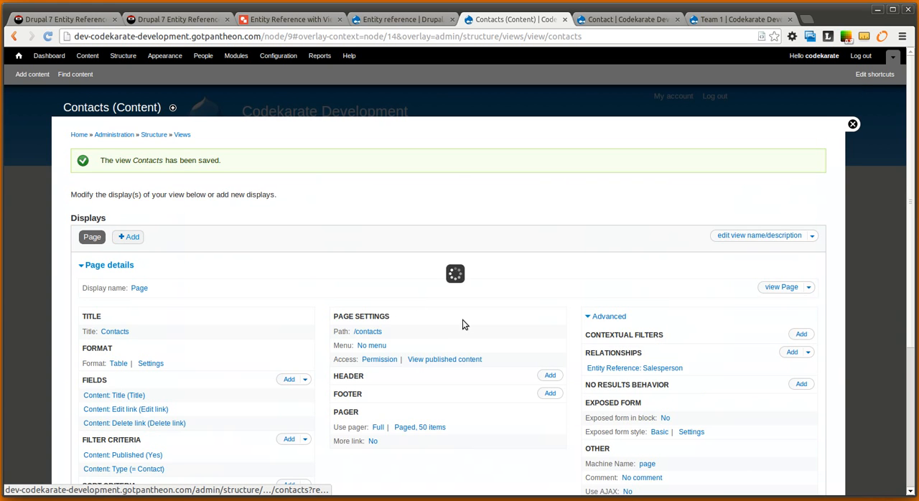
# Add a new Content: Salesperson (field_salesperson) filter criterion for all displays
pyautogui.scroll(-3, 219, 312)
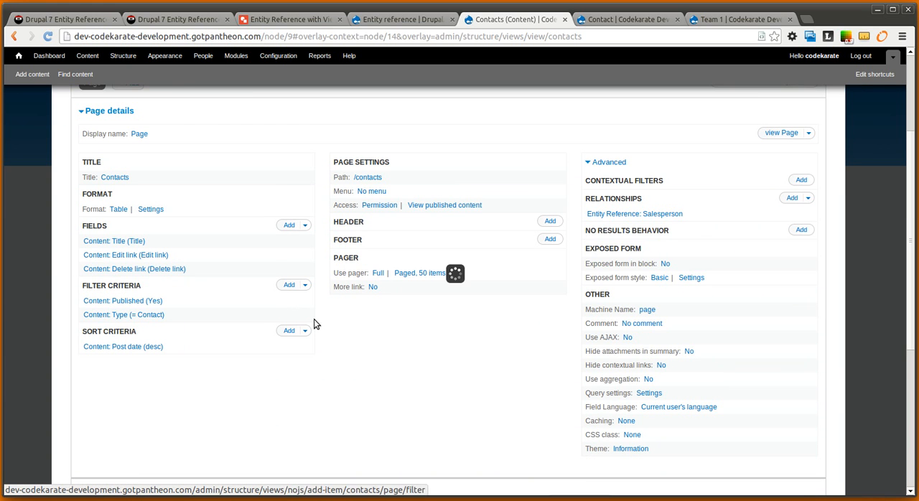
pyautogui.scroll(-6, 361, 257)
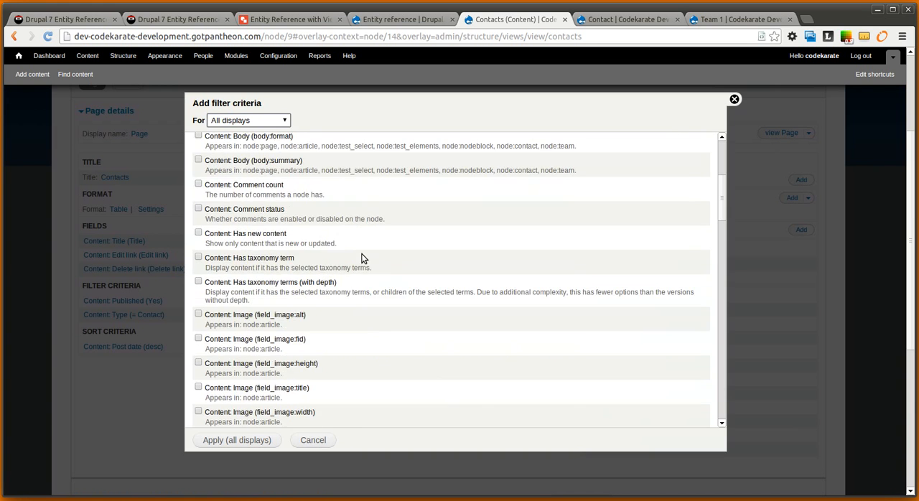
pyautogui.scroll(-1, 363, 259)
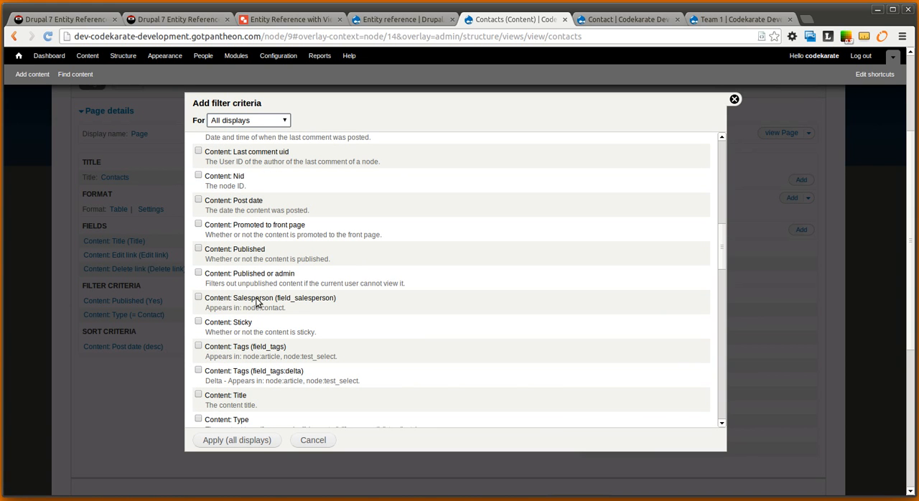
pyautogui.click(199, 298)
pyautogui.click(257, 440)
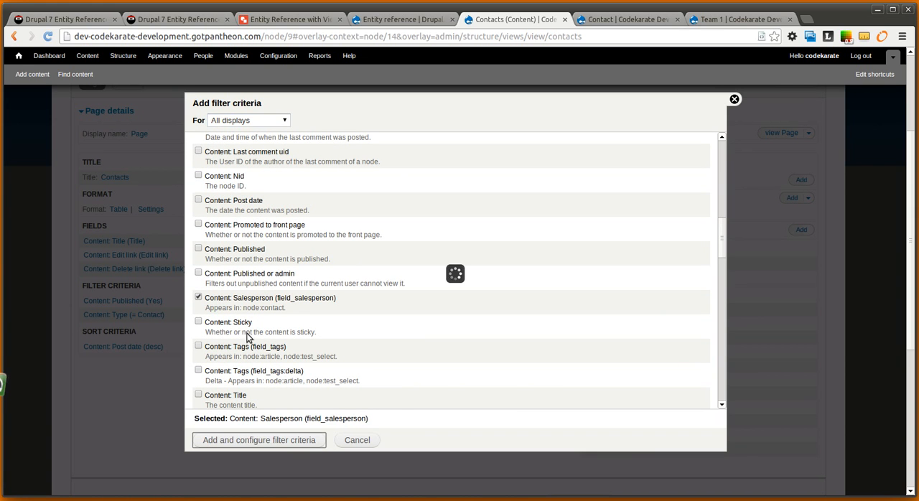
# Expose the filter to visitors with the label Salesperson and the operator Is one of, applied to all displays
pyautogui.click(196, 213)
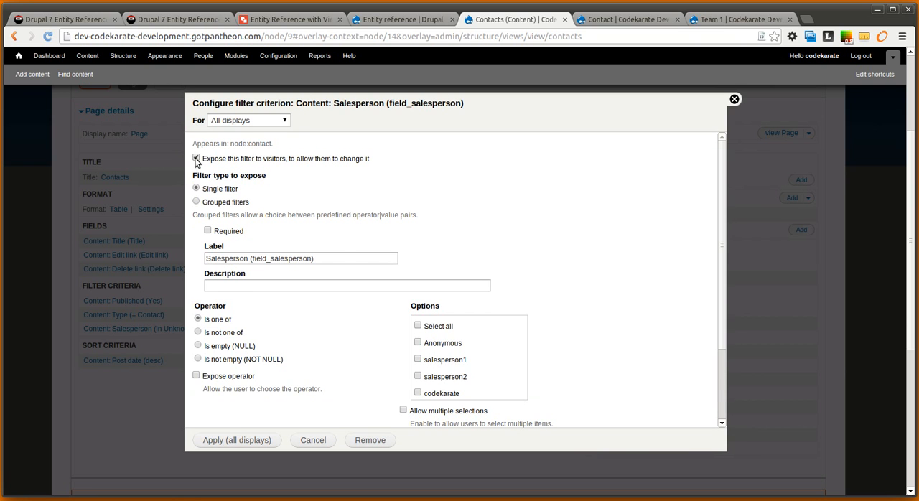
pyautogui.moveTo(341, 257); pyautogui.dragTo(252, 259)
pyautogui.press('BackSpace')
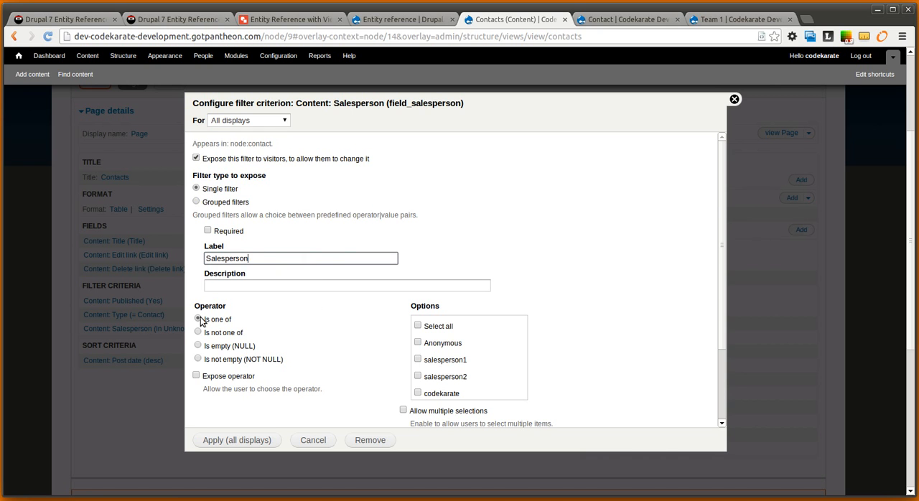
pyautogui.scroll(-3, 317, 331)
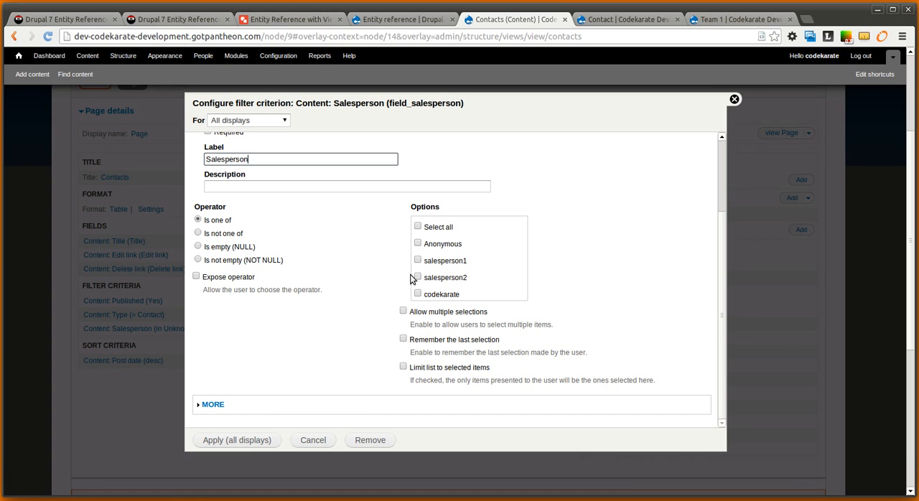
pyautogui.click(276, 439)
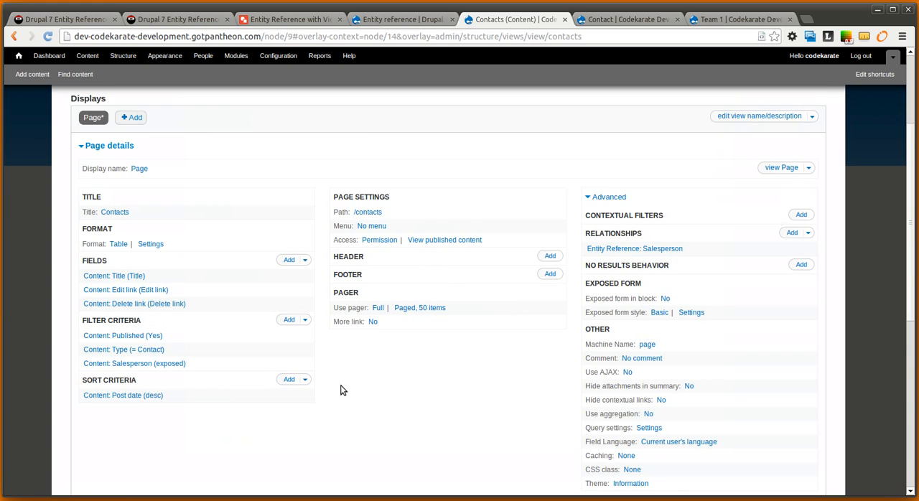
# Test the Salesperson select list in the view preview by applying different choices, ending with salesperson2
pyautogui.scroll(-5, 490, 352)
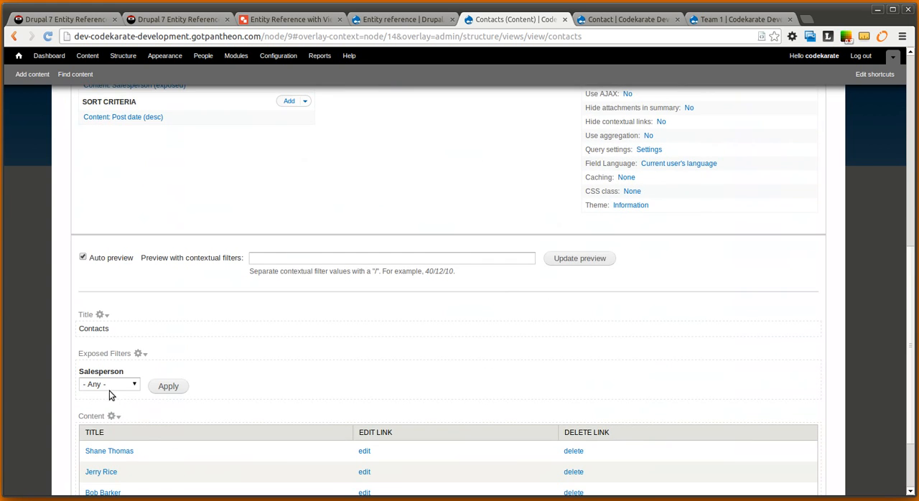
pyautogui.click(109, 391)
pyautogui.click(279, 370)
pyautogui.scroll(-2, 281, 371)
pyautogui.click(108, 289)
pyautogui.click(132, 310)
pyautogui.click(177, 291)
pyautogui.click(132, 348)
pyautogui.click(107, 387)
pyautogui.click(172, 353)
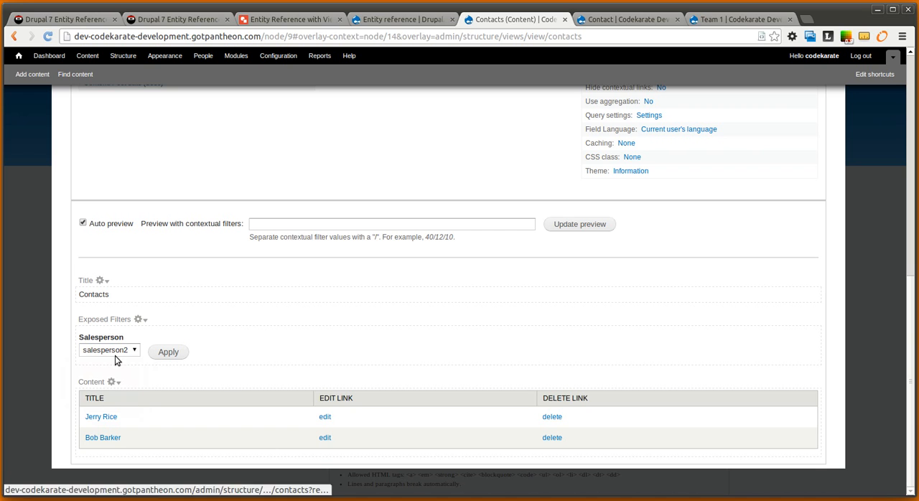
# Filter the previewed contacts by codekarate and reset the Salesperson filter to - Any -
pyautogui.click(119, 355)
pyautogui.click(116, 393)
pyautogui.click(179, 352)
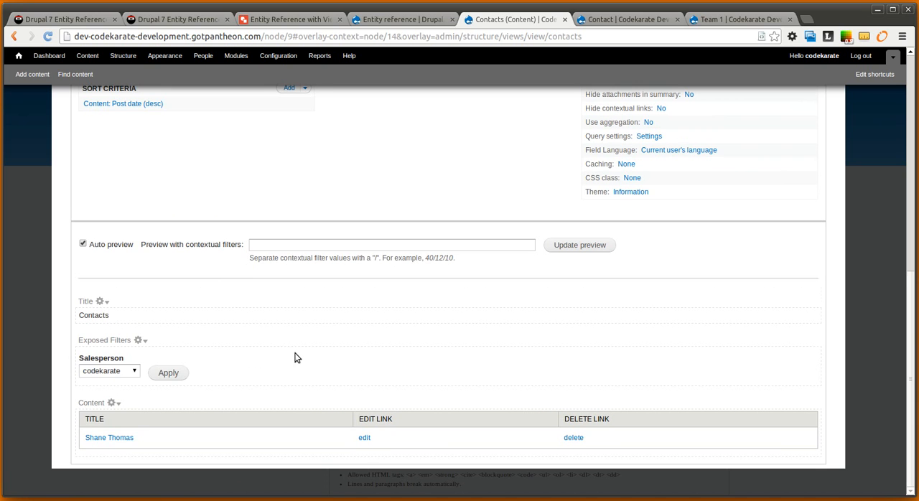
pyautogui.click(105, 371)
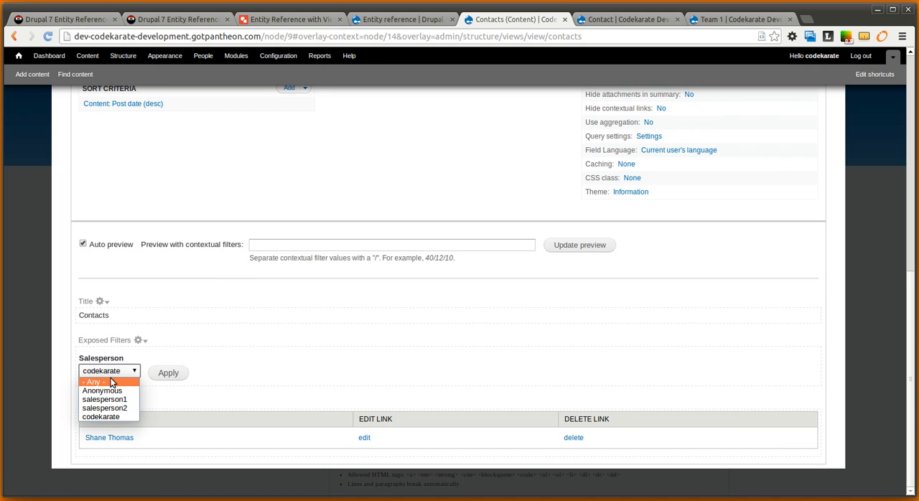
pyautogui.click(93, 382)
pyautogui.click(179, 372)
pyautogui.scroll(-2, 374, 287)
# Save the Contacts view and open its page on the site
pyautogui.scroll(10, 390, 222)
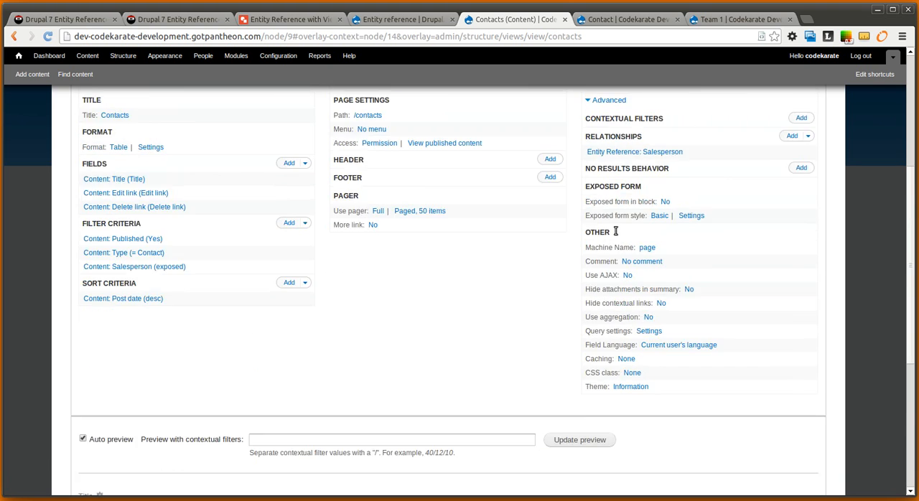
pyautogui.click(751, 136)
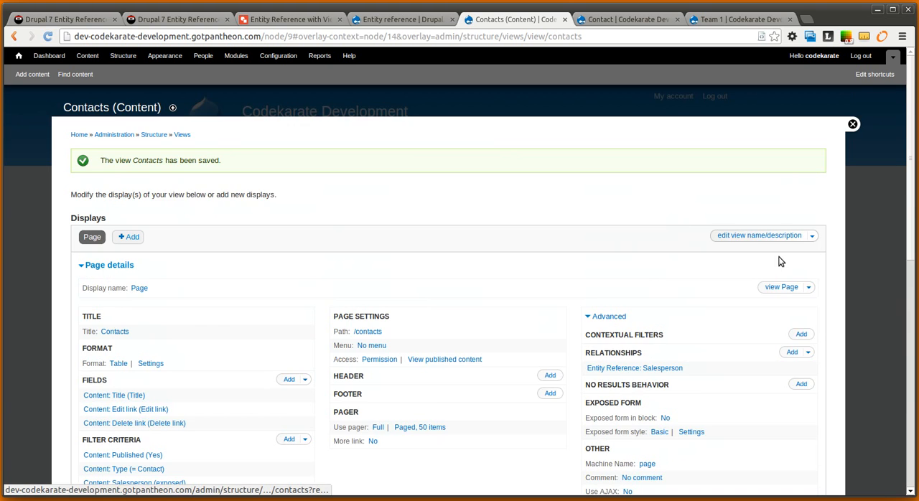
pyautogui.click(782, 288)
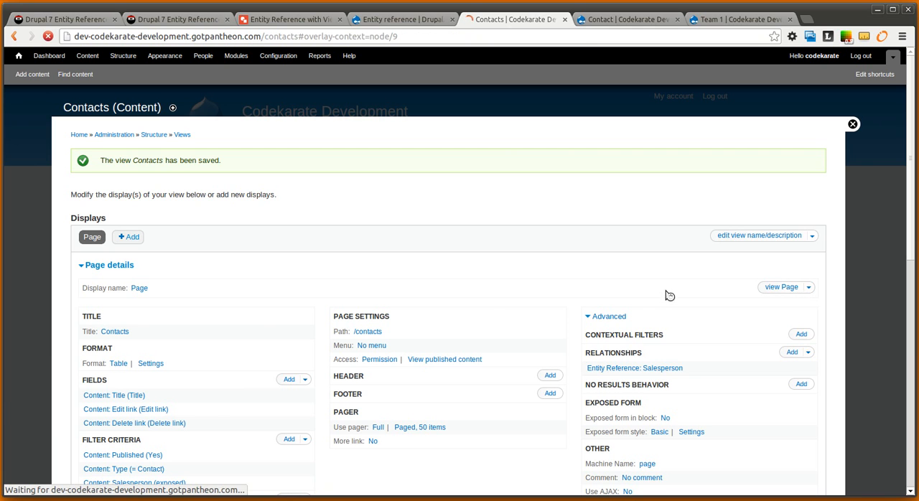
# Test the exposed filter on the Contacts page by applying salesperson1, salesperson2 and codekarate in turn
pyautogui.click(363, 262)
pyautogui.click(355, 281)
pyautogui.click(364, 265)
pyautogui.click(352, 292)
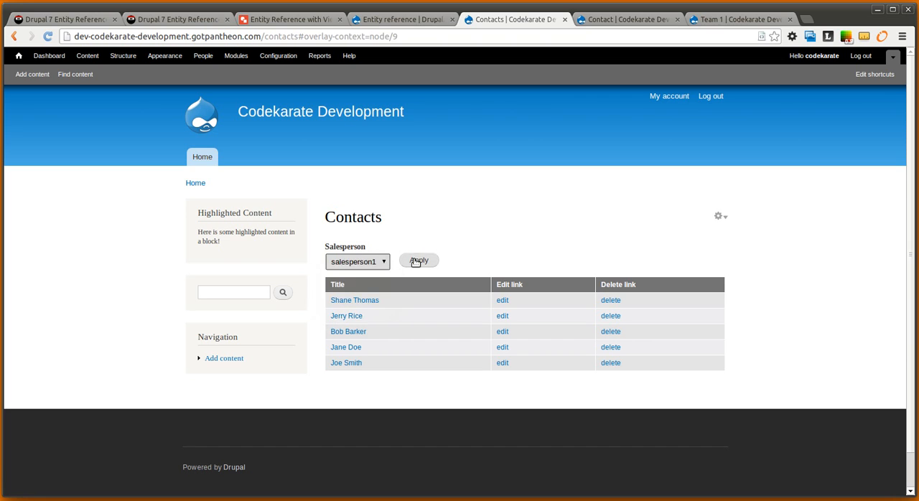
pyautogui.click(419, 260)
pyautogui.click(357, 266)
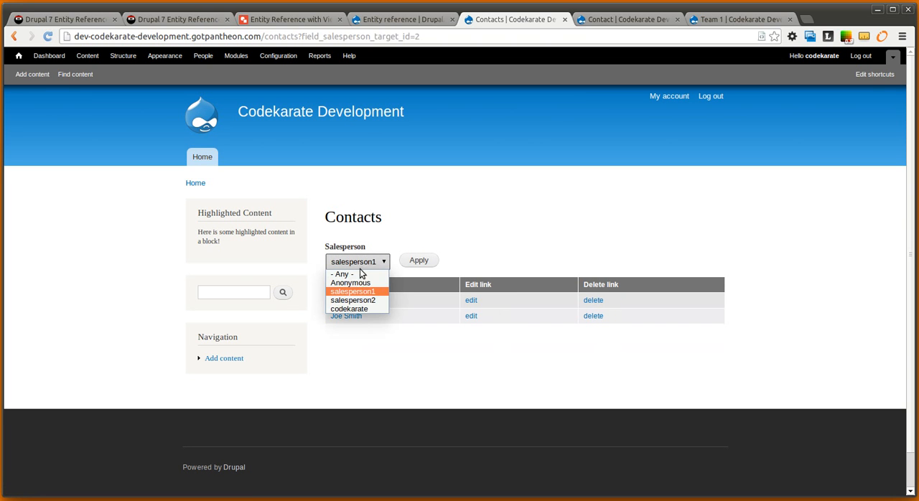
pyautogui.click(363, 300)
pyautogui.click(417, 262)
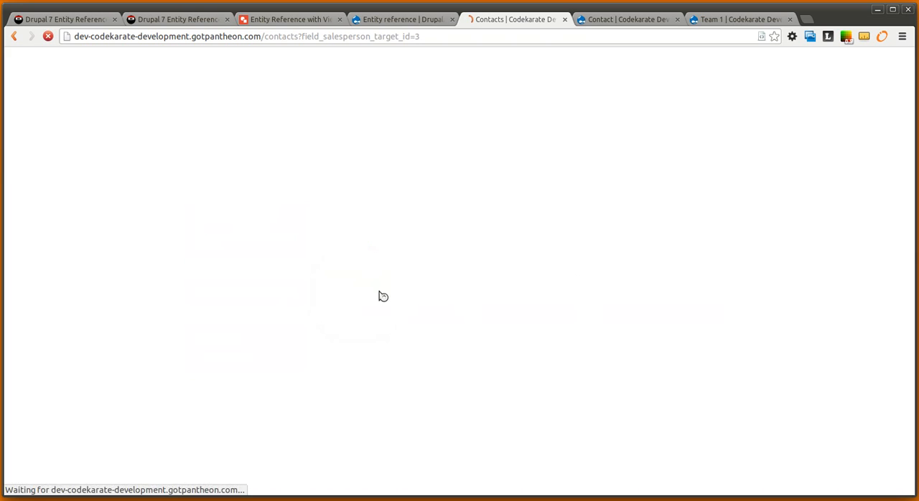
pyautogui.click(363, 266)
pyautogui.click(355, 307)
pyautogui.click(414, 264)
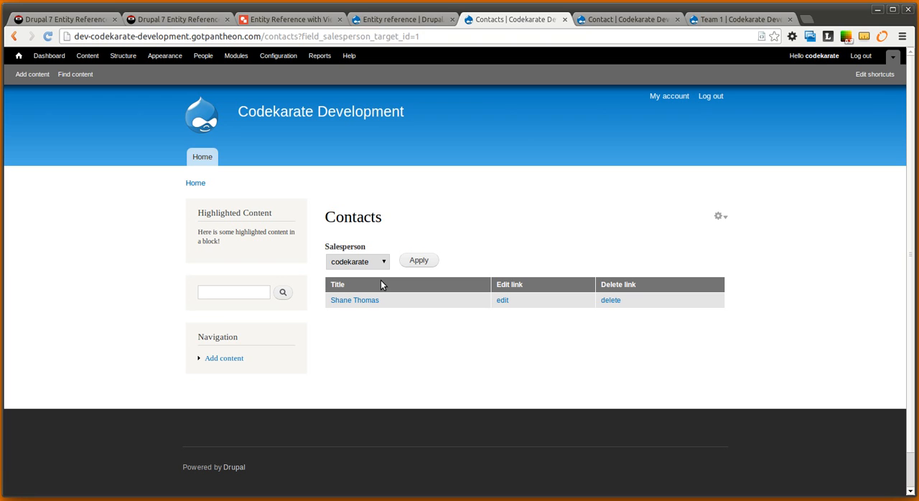
# Switch to the Google Drawings diagram Entity Reference with Views example
pyautogui.click(277, 22)
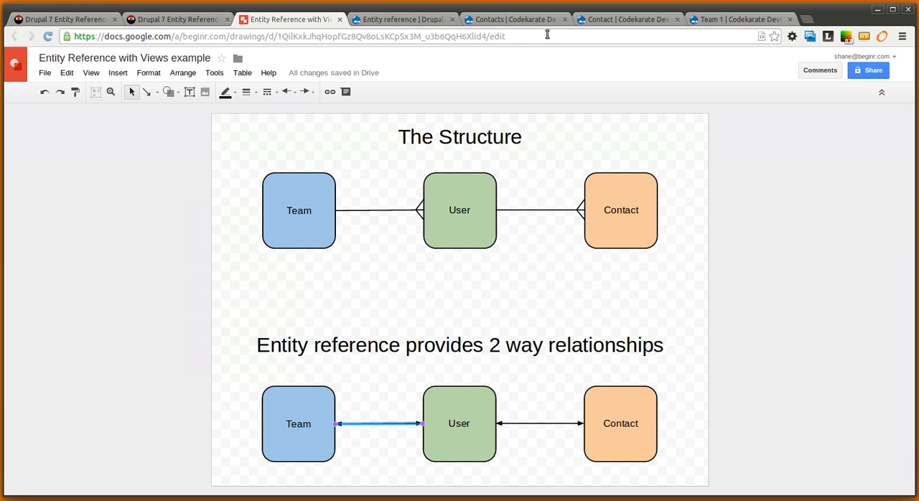